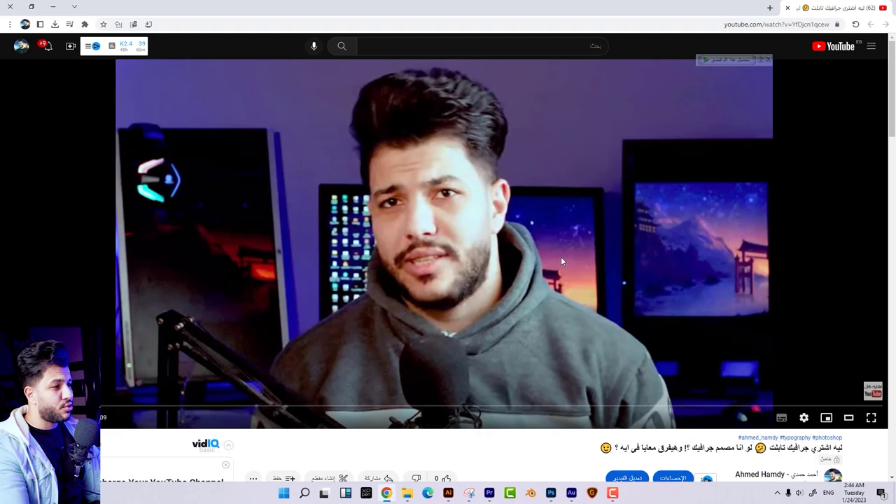
# Seek the YouTube tutorial to the brush lettering part, pause it, and switch to Illustrator.
pyautogui.click(482, 406)
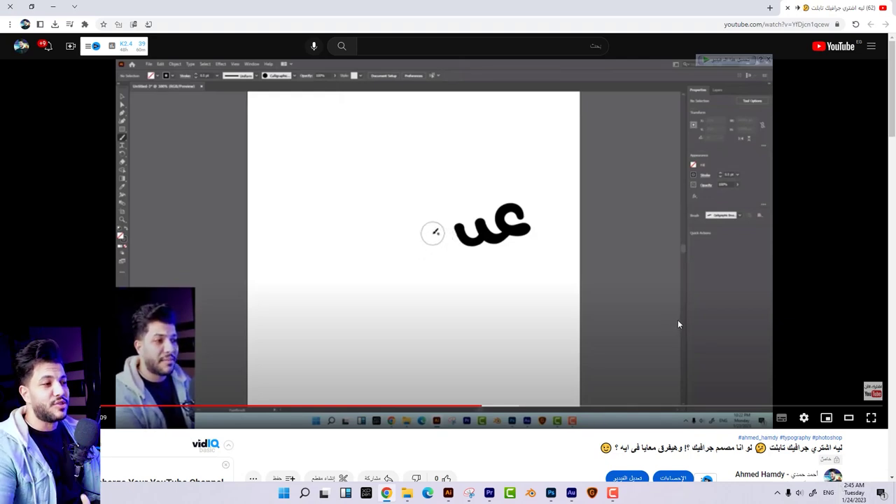
pyautogui.click(719, 286)
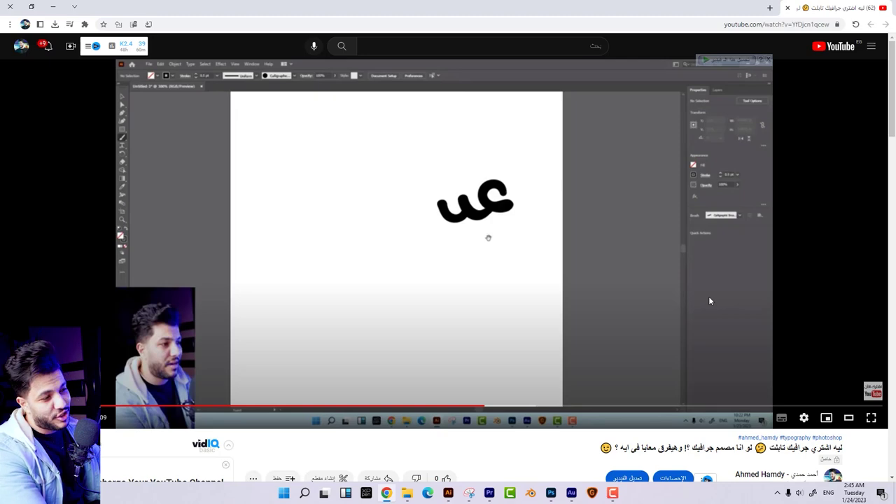
pyautogui.hotkey('alt', 'Tab')
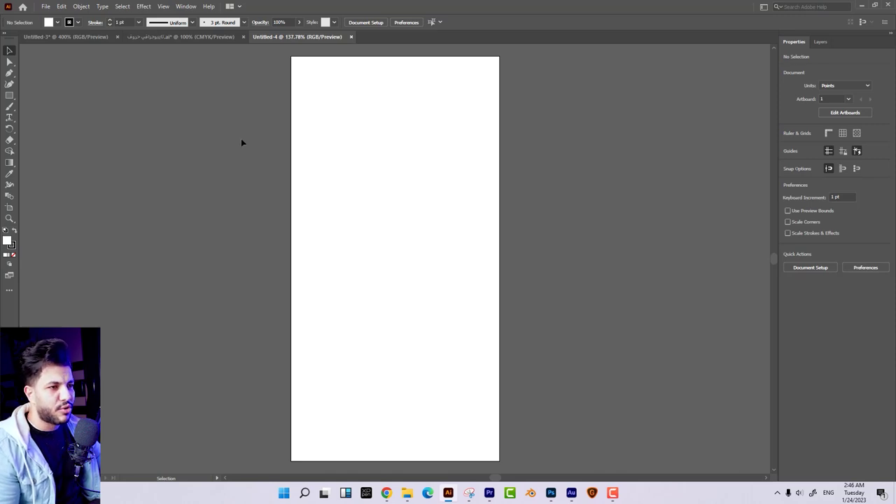
# Leave Paintbrush Tool Options at Smooth fidelity and a 20-pixel edit-paths range.
pyautogui.click(11, 109)
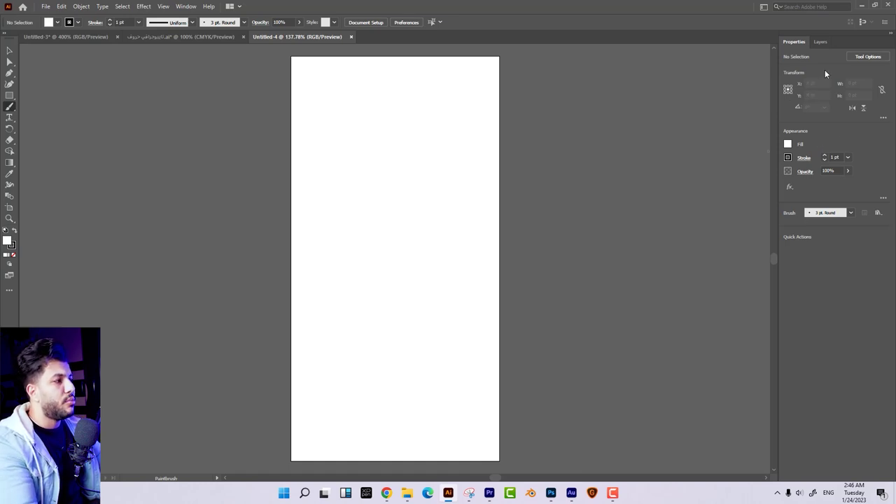
pyautogui.click(865, 57)
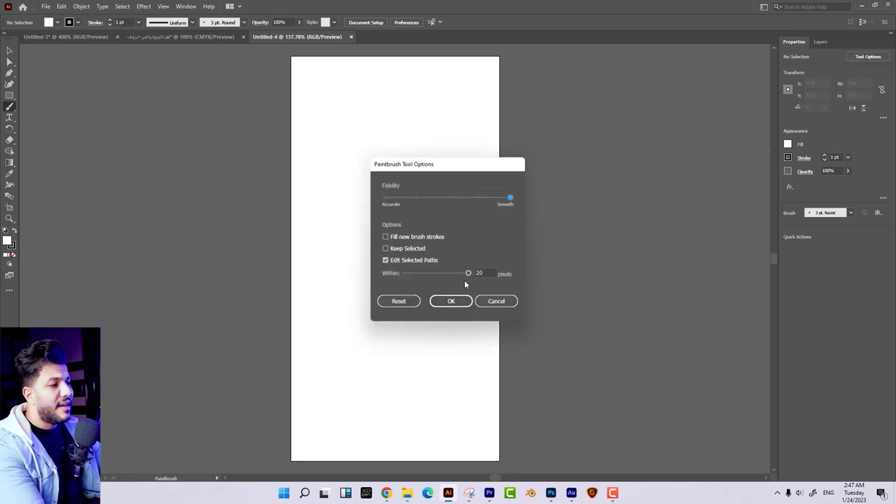
pyautogui.moveTo(468, 274); pyautogui.dragTo(387, 276)
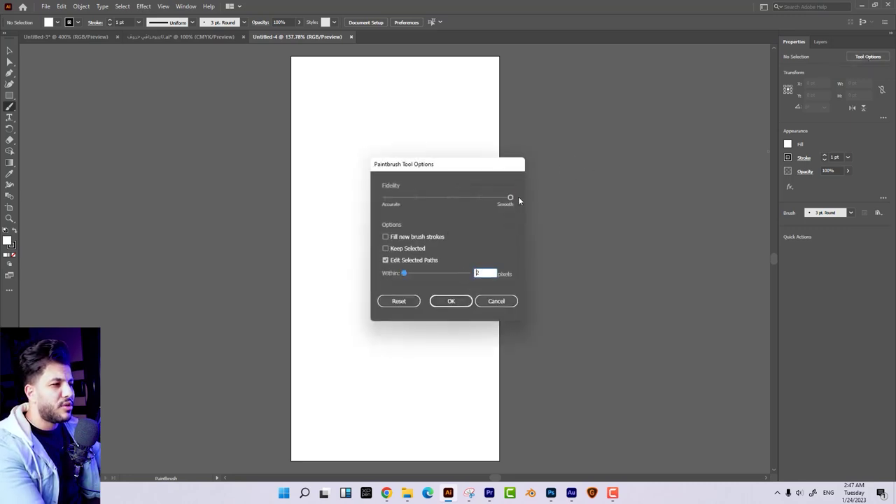
pyautogui.moveTo(446, 208); pyautogui.dragTo(297, 203)
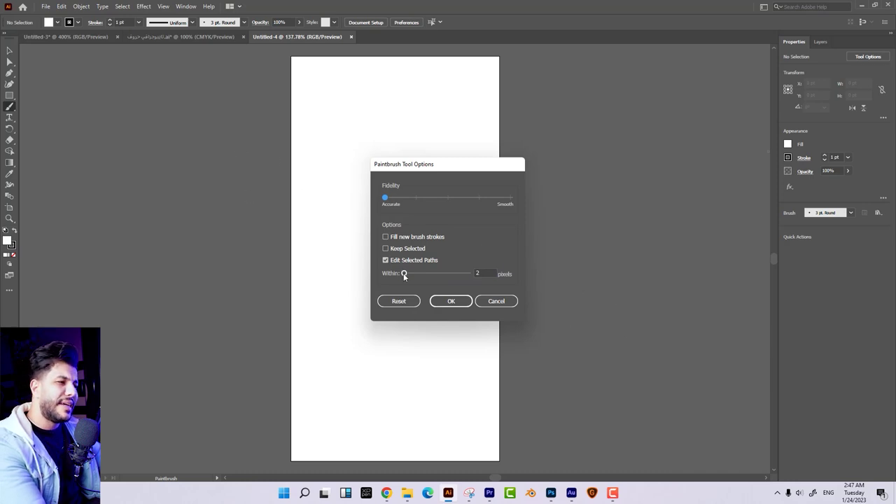
pyautogui.moveTo(404, 274); pyautogui.dragTo(468, 274)
pyautogui.moveTo(384, 198); pyautogui.dragTo(472, 204)
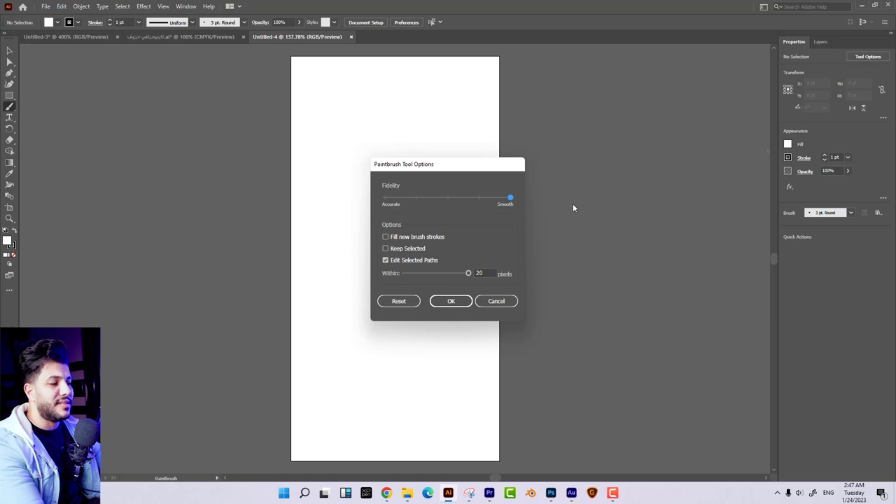
pyautogui.click(456, 305)
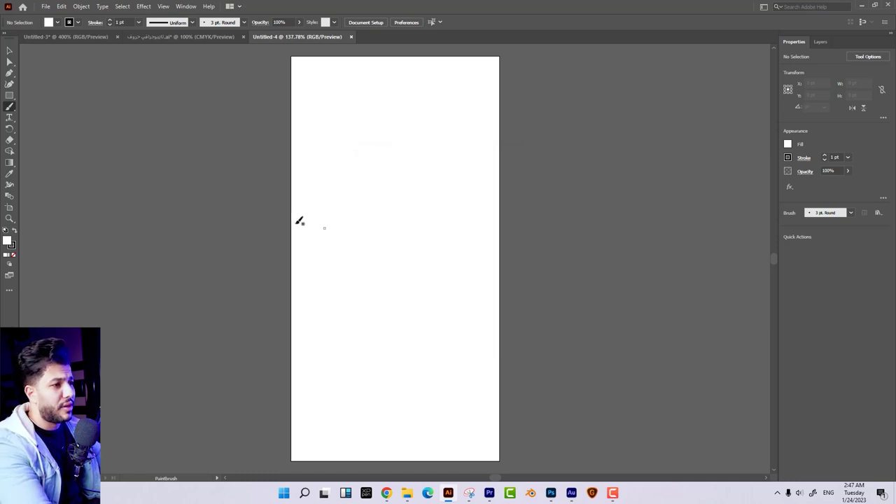
# Zoom to 400% and paint two black test curls and a spiral with the Paintbrush.
pyautogui.hotkey('ctrl', '+')
pyautogui.hotkey('ctrl', '+')
pyautogui.hotkey('ctrl', '+')
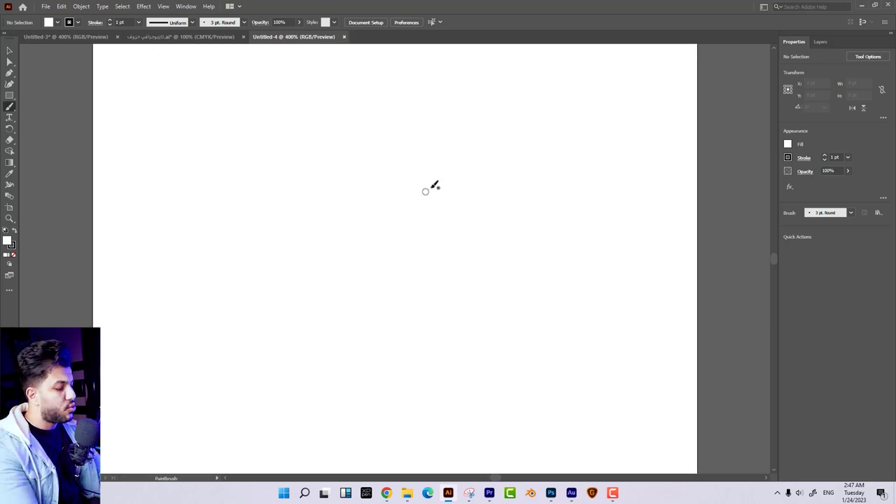
pyautogui.moveTo(456, 182)
pyautogui.mouseDown()
pyautogui.moveTo(442, 202)
pyautogui.moveTo(476, 205)
pyautogui.mouseUp()
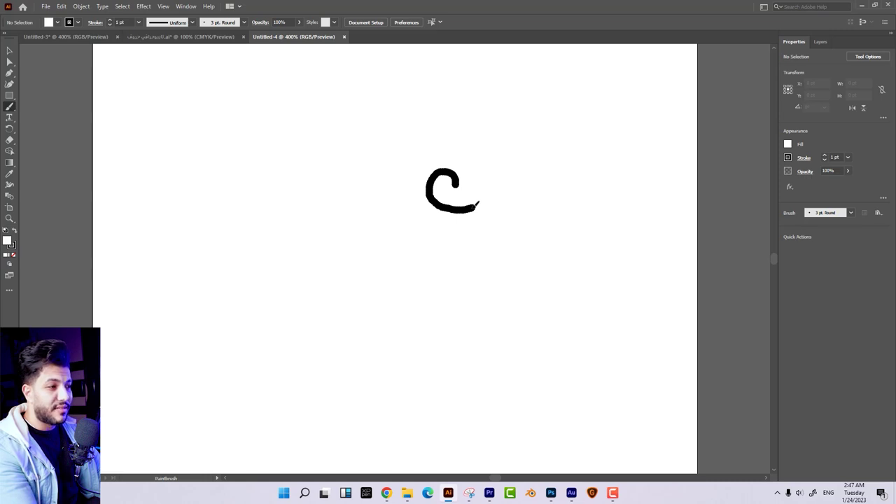
pyautogui.moveTo(480, 204); pyautogui.dragTo(480, 204)
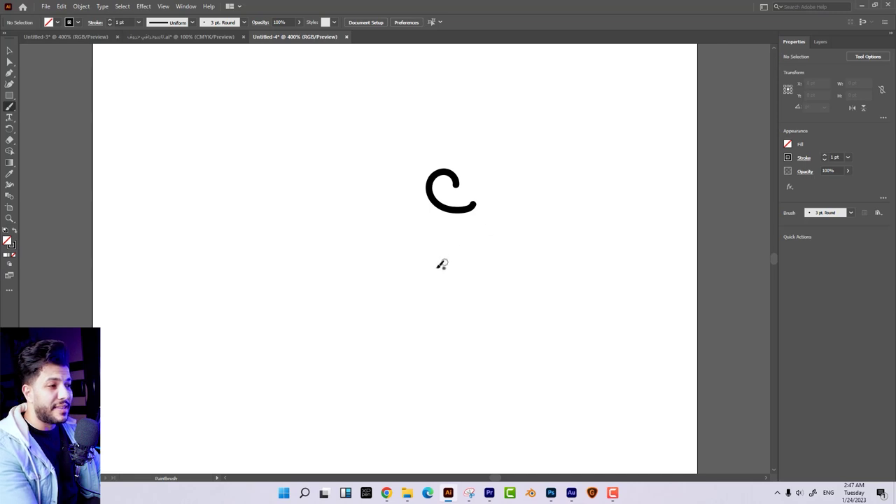
pyautogui.moveTo(483, 246); pyautogui.dragTo(498, 269)
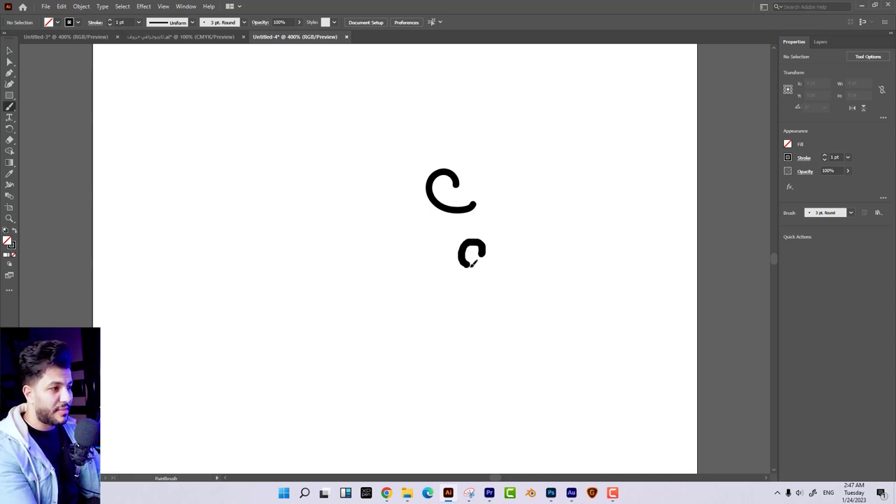
pyautogui.moveTo(392, 244)
pyautogui.mouseDown()
pyautogui.moveTo(454, 242)
pyautogui.moveTo(379, 252)
pyautogui.mouseUp()
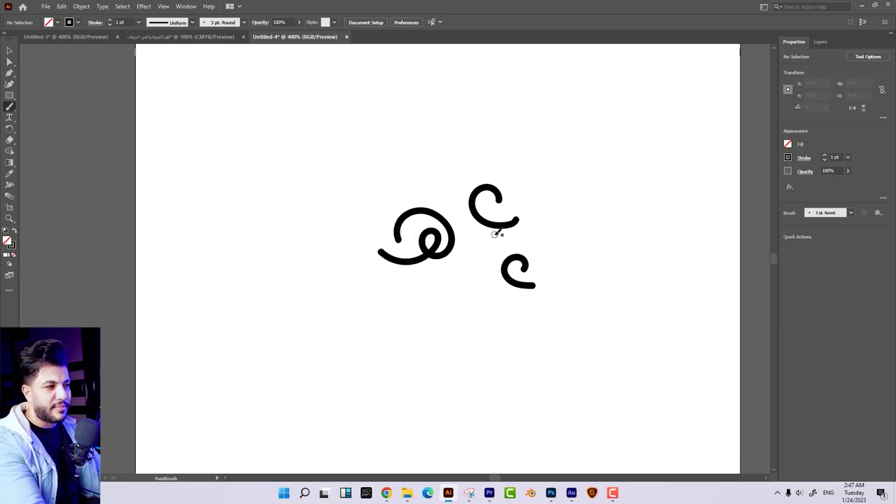
# Switch brush fidelity to Accurate and paint a small comparison curl.
pyautogui.click(867, 57)
pyautogui.moveTo(505, 198); pyautogui.dragTo(224, 149)
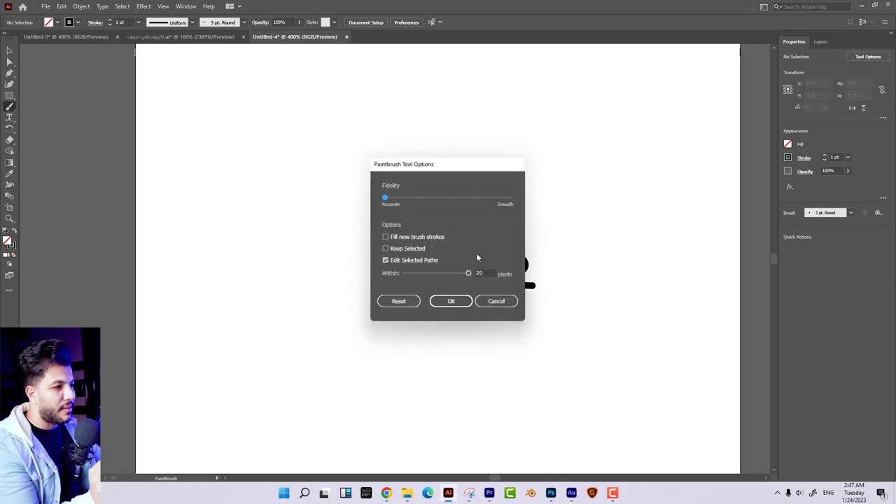
pyautogui.moveTo(468, 273); pyautogui.dragTo(411, 284)
pyautogui.click(451, 301)
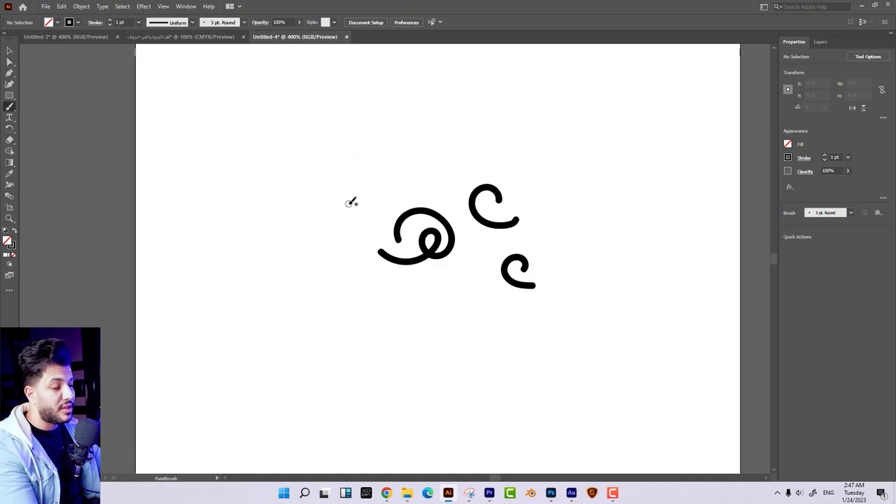
pyautogui.moveTo(360, 196)
pyautogui.mouseDown()
pyautogui.moveTo(355, 179)
pyautogui.moveTo(363, 210)
pyautogui.mouseUp()
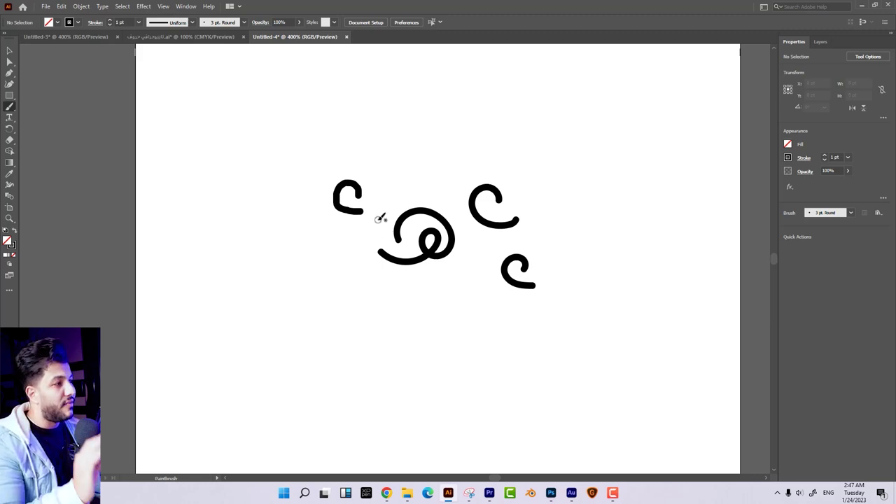
# Reset Paintbrush fidelity to Smooth with a 20-pixel edit range.
pyautogui.click(868, 56)
pyautogui.moveTo(385, 198); pyautogui.dragTo(511, 198)
pyautogui.moveTo(405, 273); pyautogui.dragTo(469, 273)
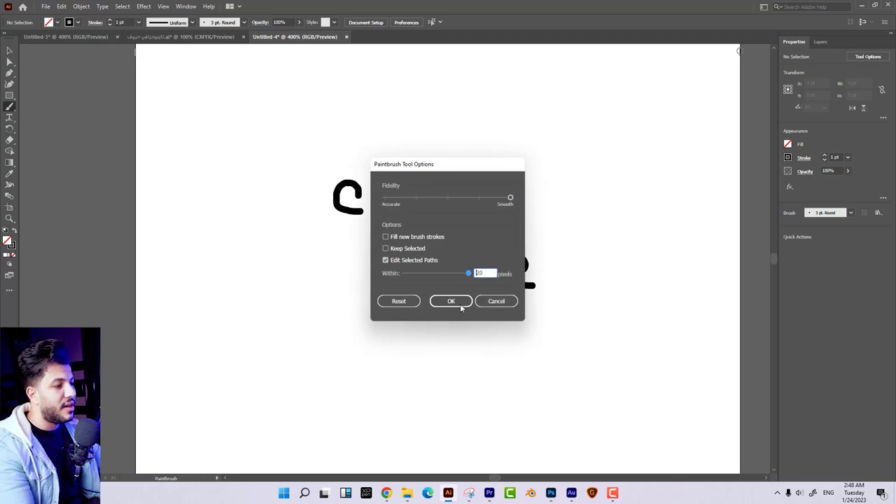
pyautogui.click(451, 302)
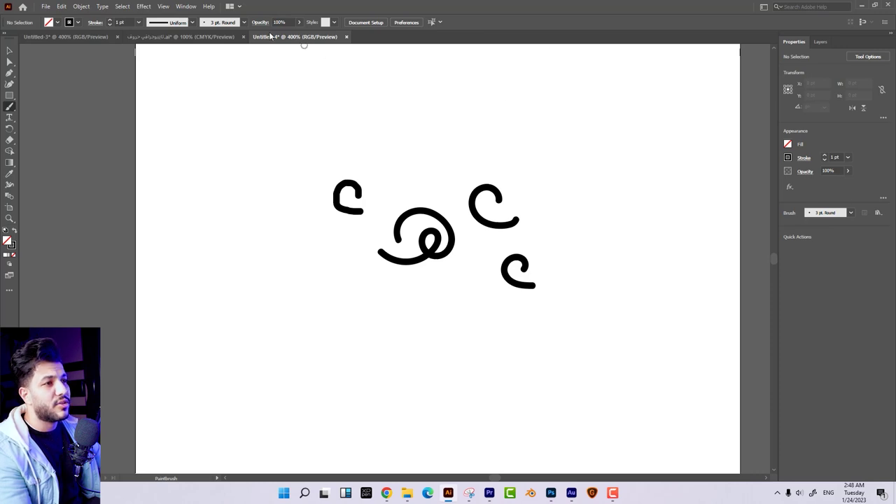
pyautogui.click(831, 217)
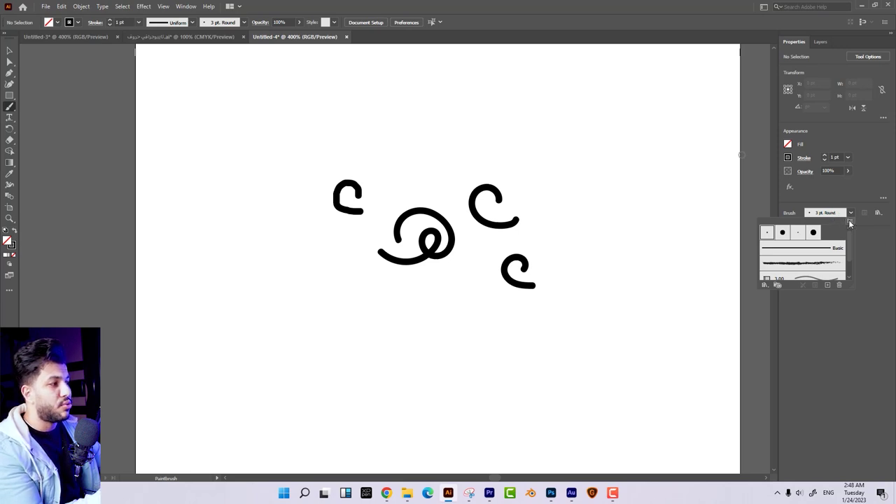
# Create a new Calligraphic Brush with Random angle and Pressure-based size.
pyautogui.click(850, 221)
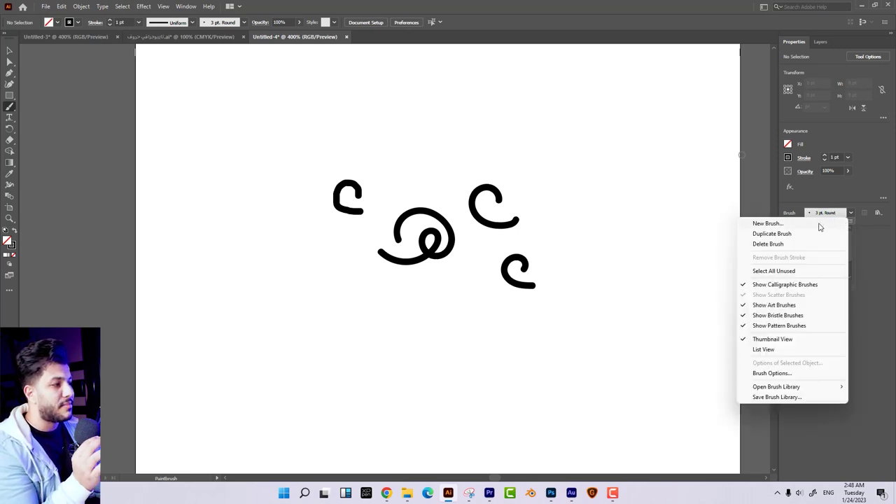
pyautogui.click(821, 225)
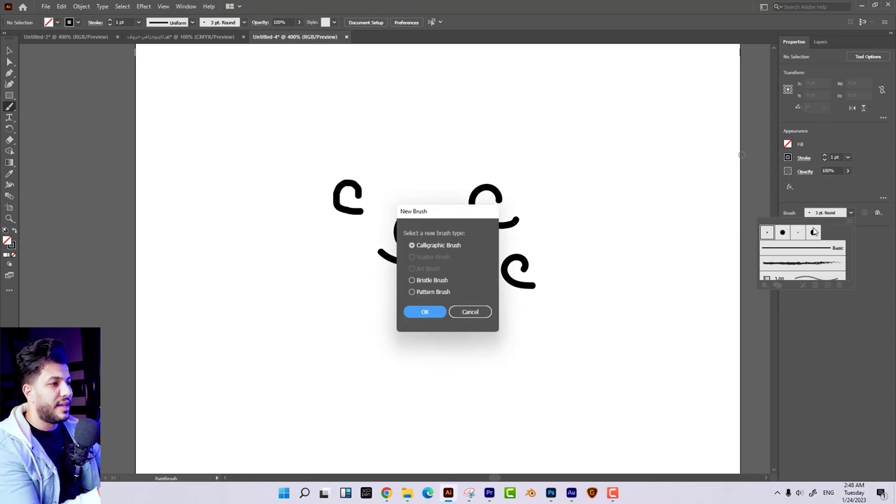
pyautogui.click(431, 313)
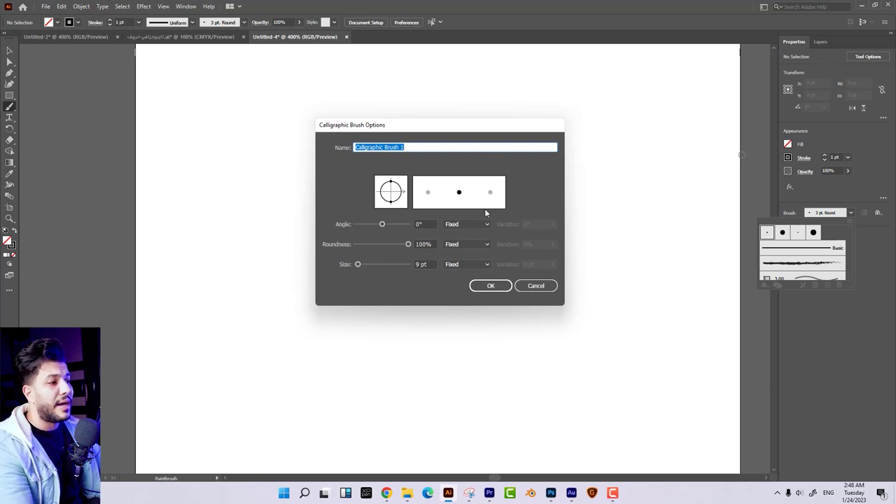
pyautogui.click(469, 224)
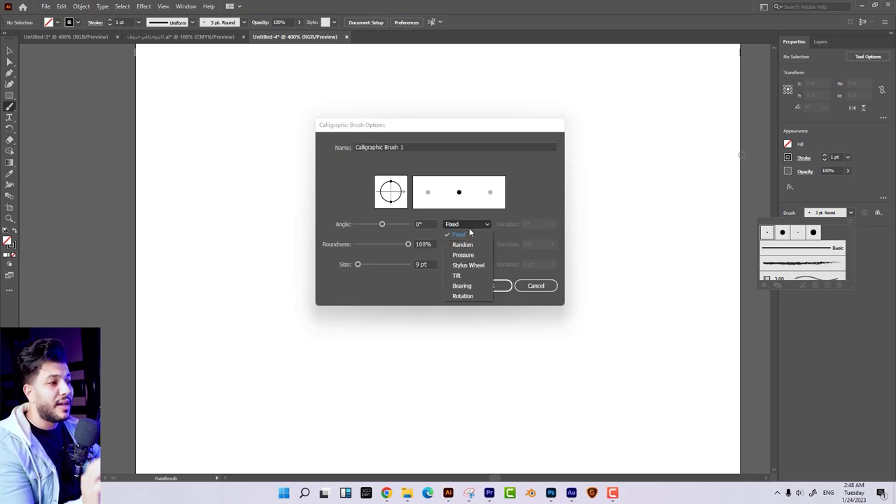
pyautogui.click(463, 245)
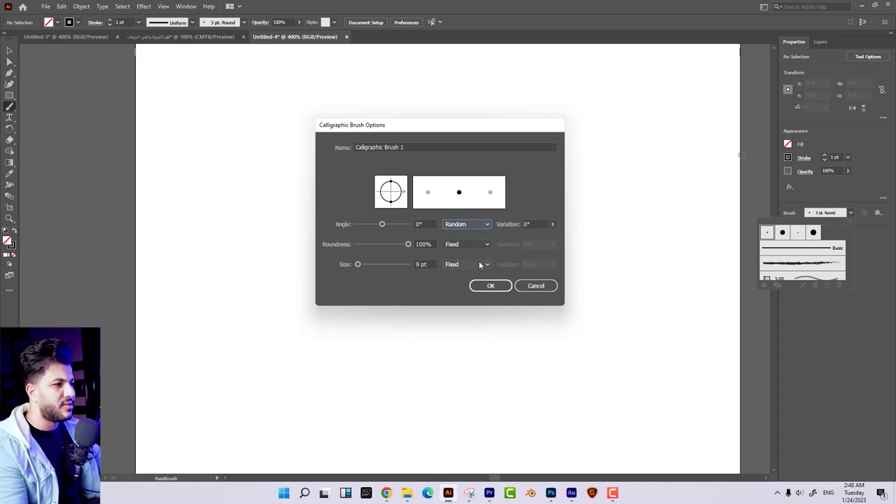
pyautogui.click(480, 264)
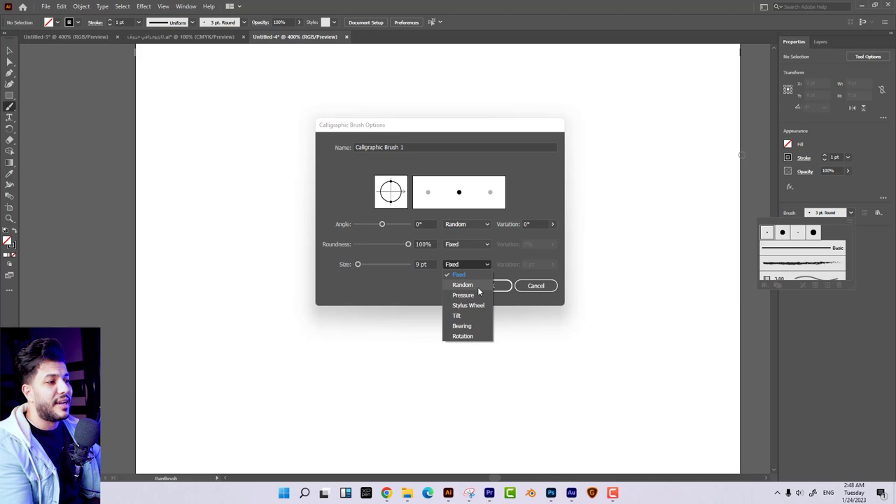
pyautogui.click(475, 295)
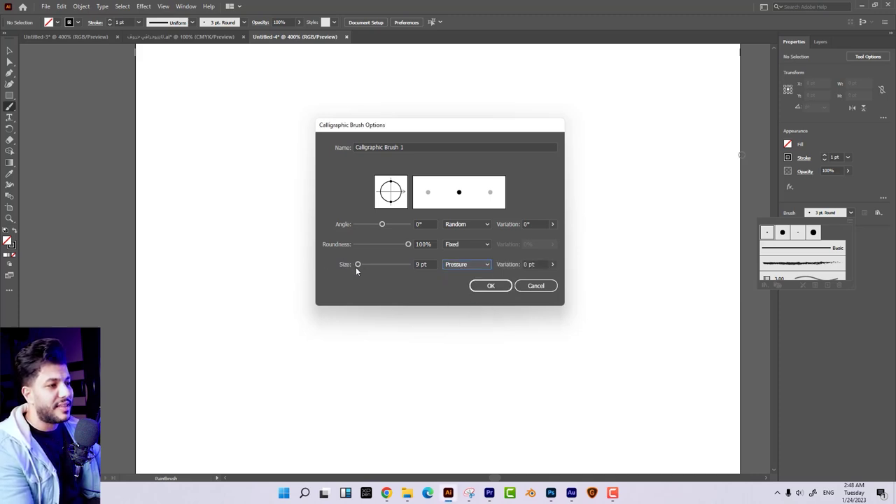
# Set the brush size to 40 pt with a 40 pt size variation, and confirm.
pyautogui.moveTo(356, 265); pyautogui.dragTo(366, 266)
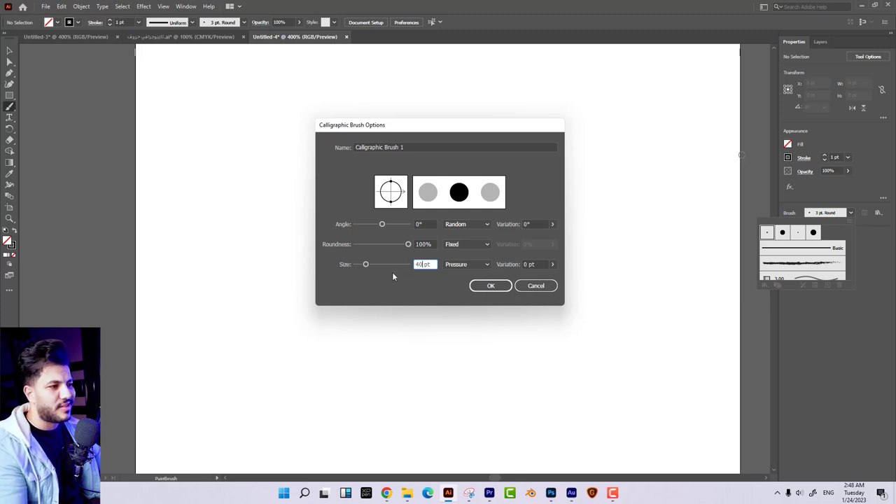
pyautogui.click(536, 265)
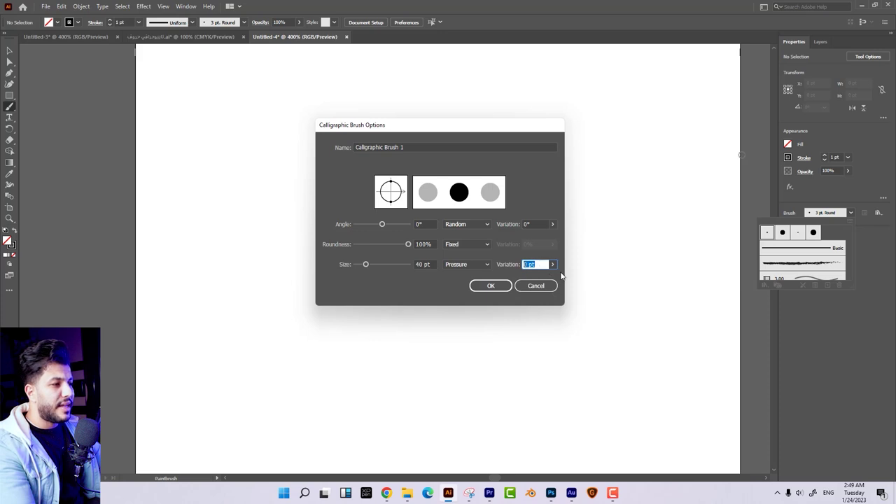
pyautogui.click(553, 266)
pyautogui.moveTo(519, 279); pyautogui.dragTo(524, 279)
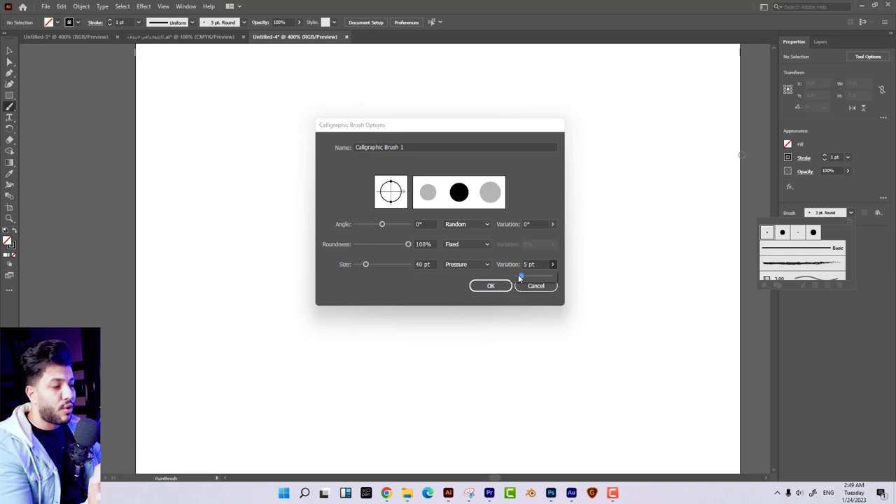
pyautogui.moveTo(520, 278); pyautogui.dragTo(561, 274)
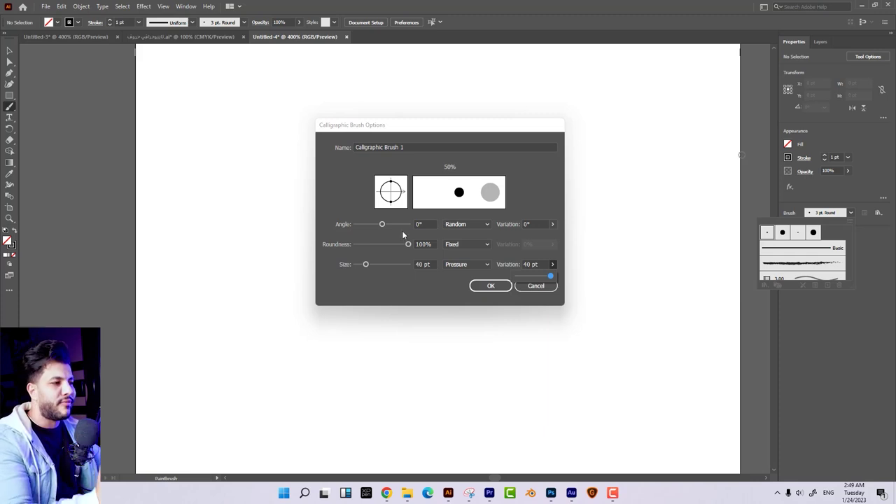
pyautogui.click(494, 283)
pyautogui.click(494, 286)
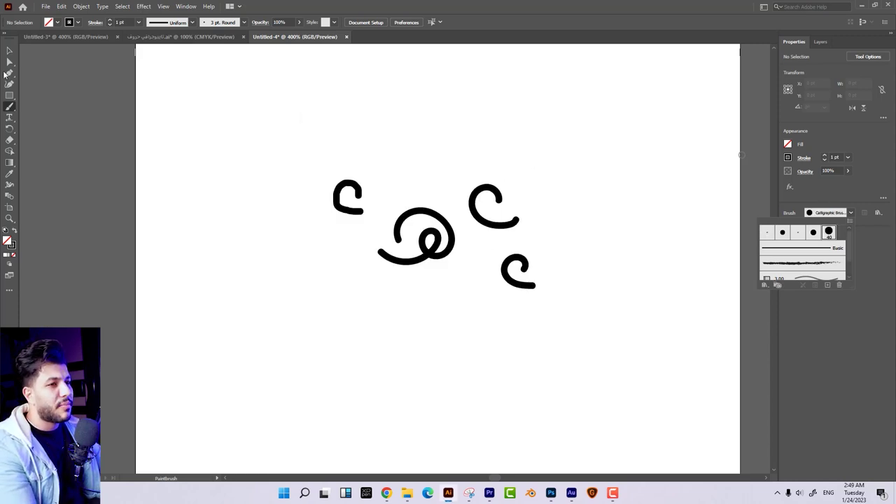
# Paint with Calligraphic Brush 1 at 0.5 pt stroke weight, panned to blank space.
pyautogui.click(9, 107)
pyautogui.moveTo(516, 136); pyautogui.dragTo(320, 189)
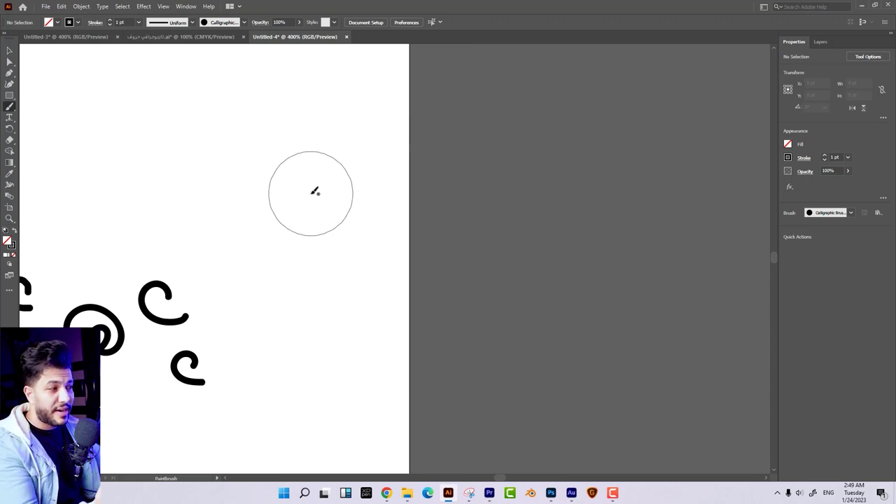
pyautogui.click(825, 161)
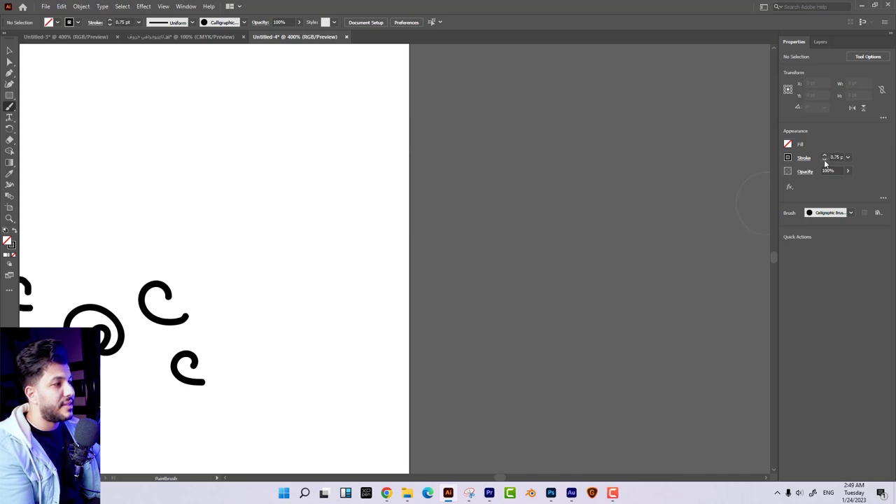
pyautogui.click(824, 160)
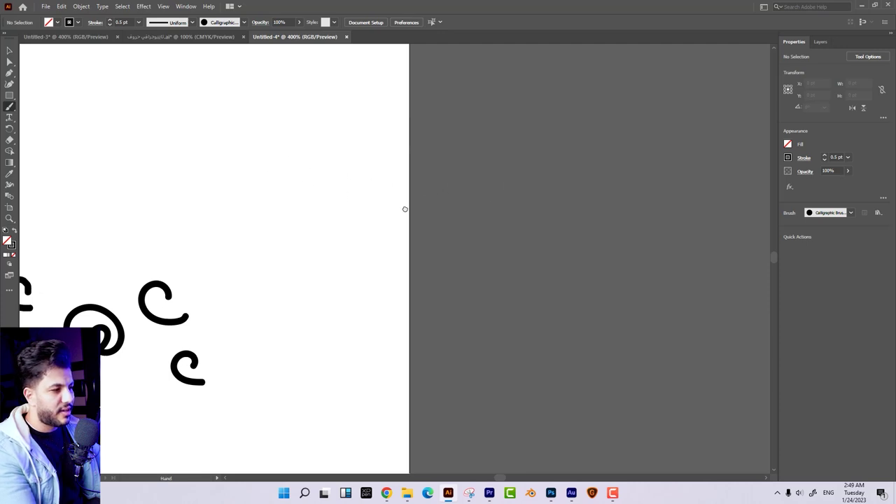
pyautogui.hscroll(5, 455, 199)
pyautogui.hscroll(5, 455, 238)
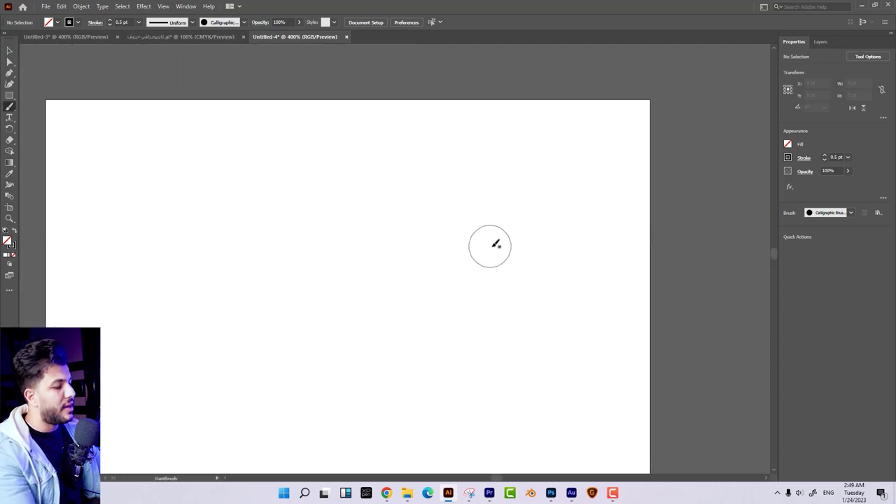
# Paint two test strokes with the calligraphic brush and undo both.
pyautogui.moveTo(507, 238); pyautogui.dragTo(510, 261)
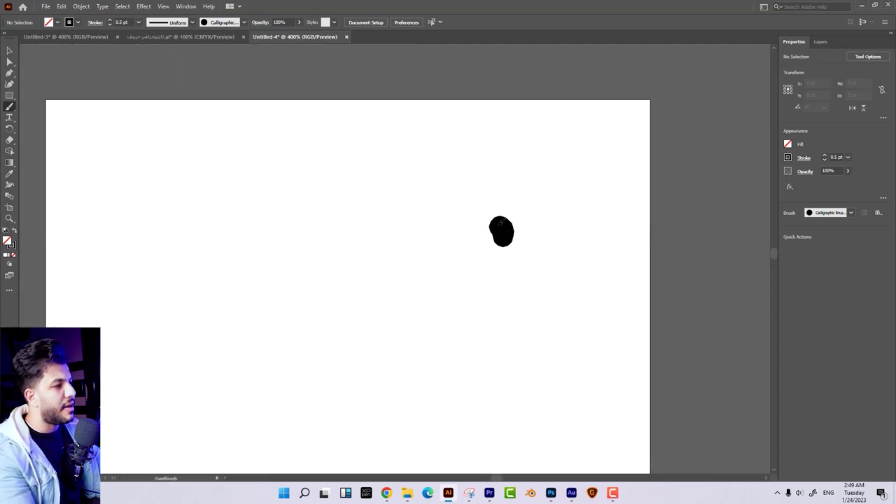
pyautogui.moveTo(511, 261); pyautogui.dragTo(533, 248)
pyautogui.hotkey('ctrl', 'z')
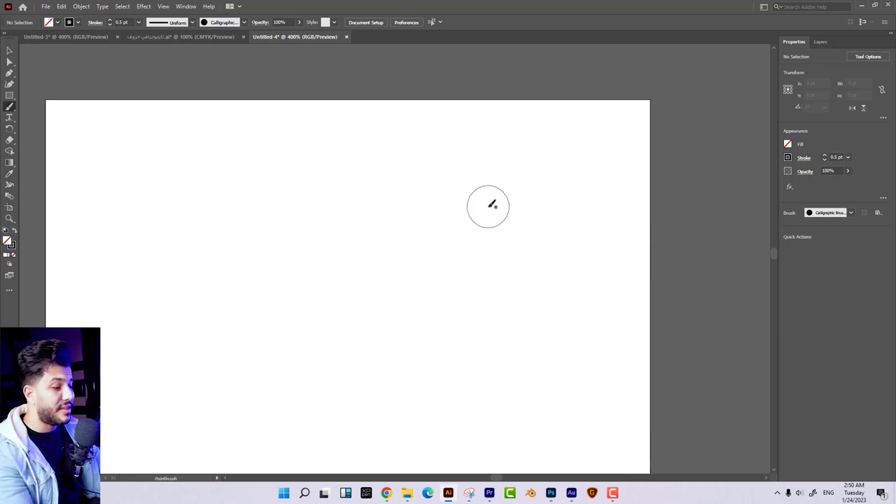
pyautogui.moveTo(491, 203)
pyautogui.mouseDown()
pyautogui.moveTo(468, 192)
pyautogui.moveTo(498, 238)
pyautogui.moveTo(502, 216)
pyautogui.moveTo(490, 214)
pyautogui.mouseUp()
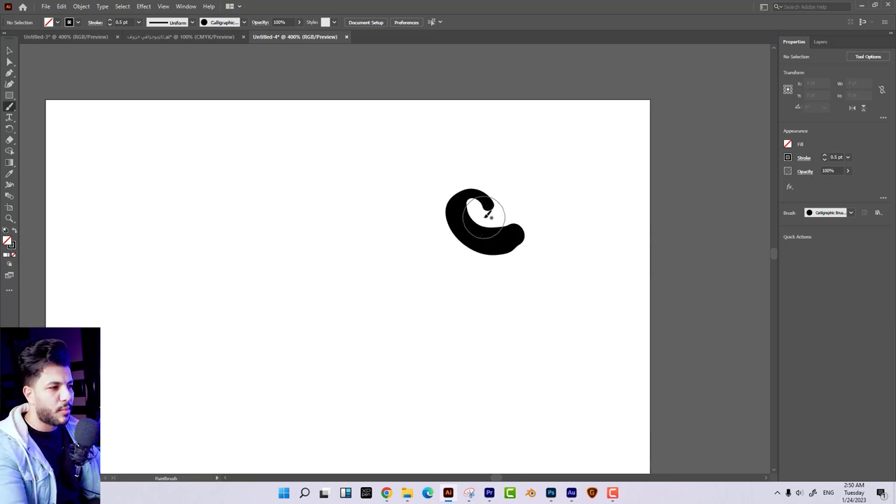
pyautogui.hotkey('ctrl', 'z')
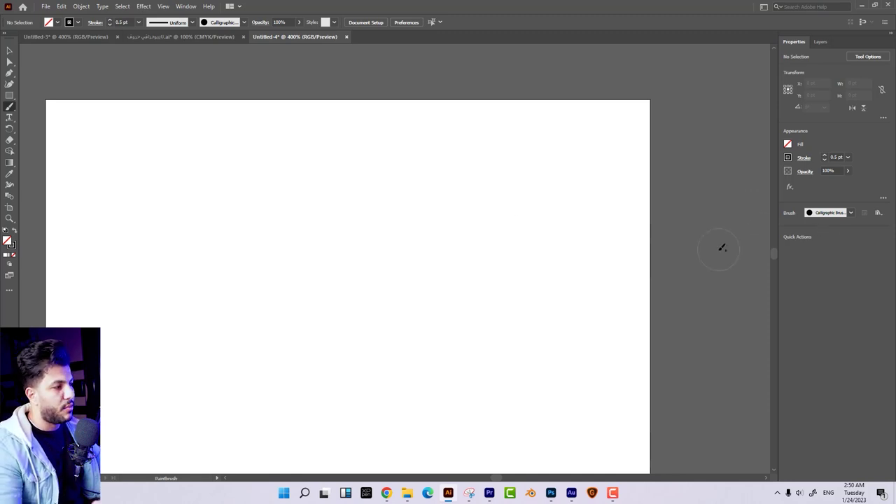
pyautogui.click(820, 217)
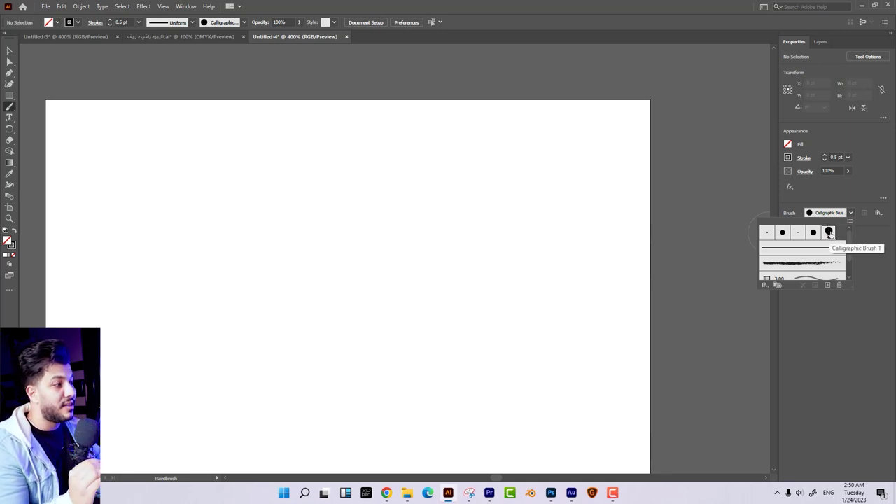
# Flatten Calligraphic Brush 1's tip to a -6° angle and 32% roundness.
pyautogui.doubleClick(829, 232)
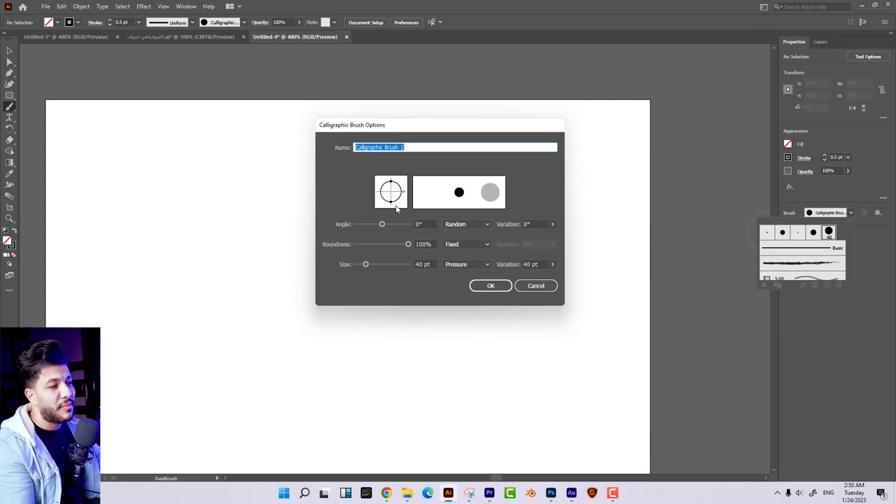
pyautogui.moveTo(391, 203); pyautogui.dragTo(406, 197)
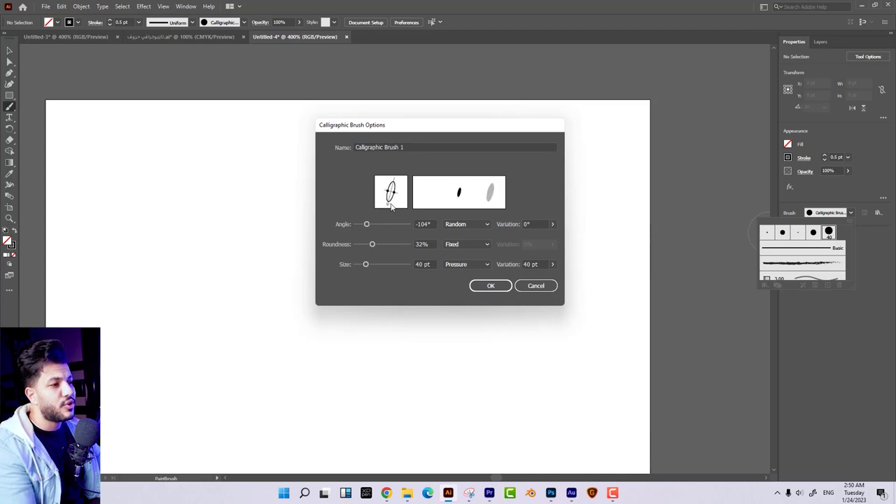
pyautogui.click(493, 287)
pyautogui.moveTo(488, 247)
pyautogui.mouseDown()
pyautogui.moveTo(565, 237)
pyautogui.moveTo(530, 245)
pyautogui.moveTo(419, 241)
pyautogui.moveTo(406, 198)
pyautogui.mouseUp()
pyautogui.hotkey('ctrl', 'z')
pyautogui.hscroll(-1, 500, 246)
pyautogui.hscroll(-1, 448, 245)
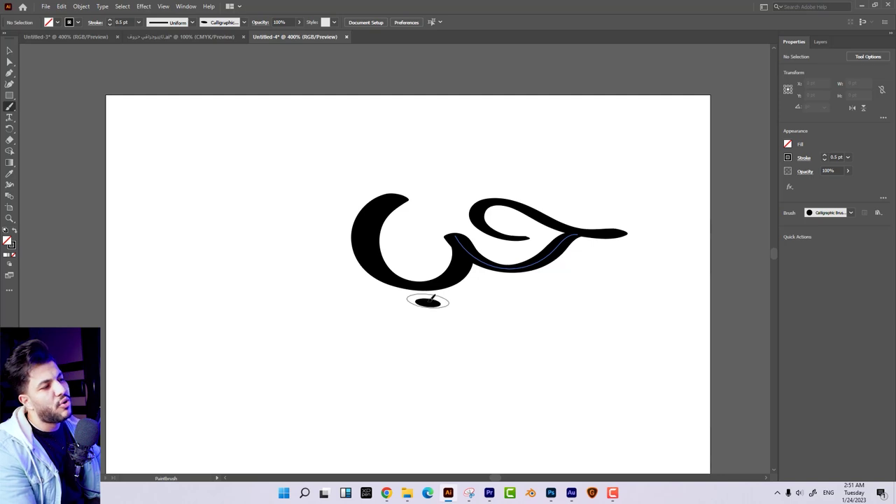
pyautogui.keyDown('ctrl'); pyautogui.click(640, 295); pyautogui.keyUp('ctrl')
pyautogui.hotkey('ctrl', 'z')
pyautogui.hotkey('ctrl', 'z')
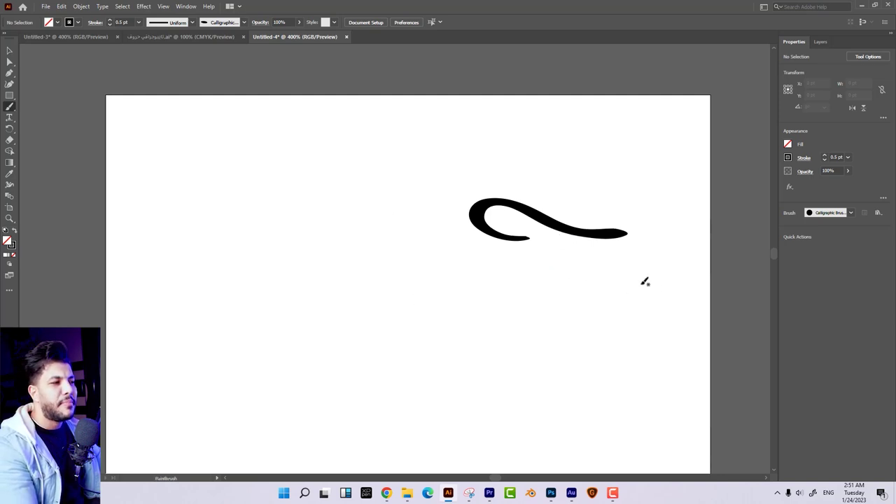
pyautogui.hotkey('ctrl', 'z')
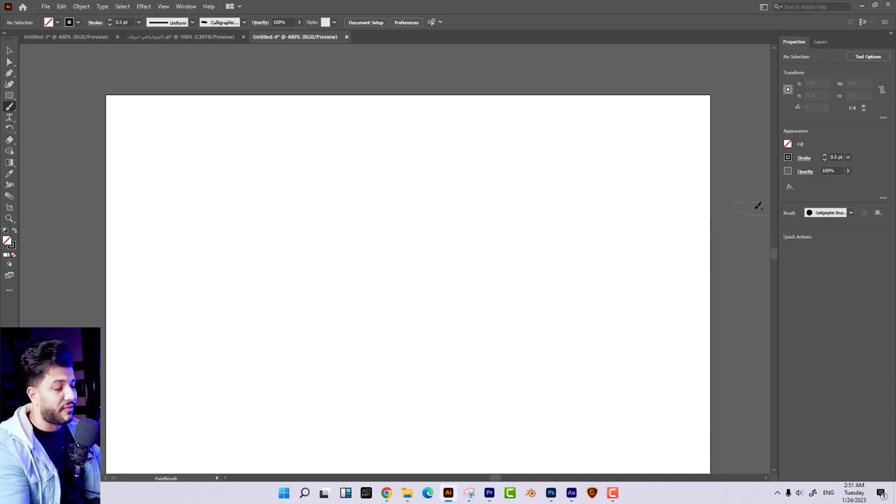
pyautogui.click(813, 213)
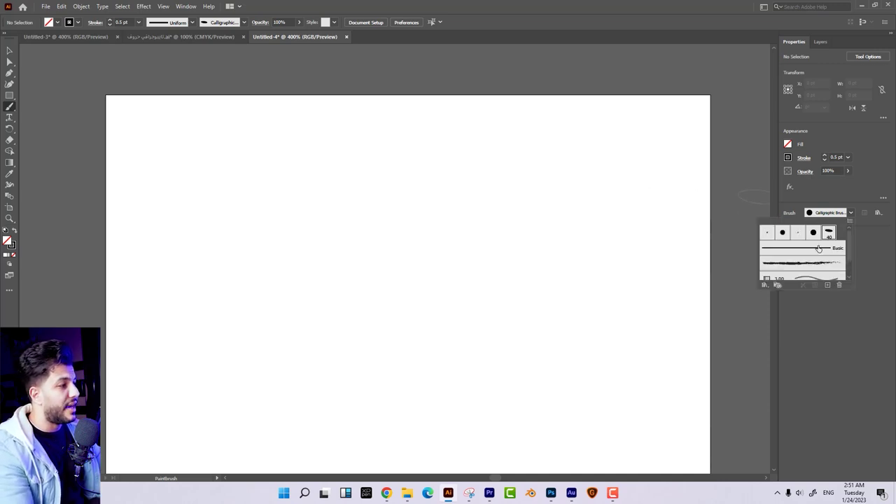
# Restore Calligraphic Brush 1 to 100% roundness and zoom out to 200%.
pyautogui.doubleClick(829, 234)
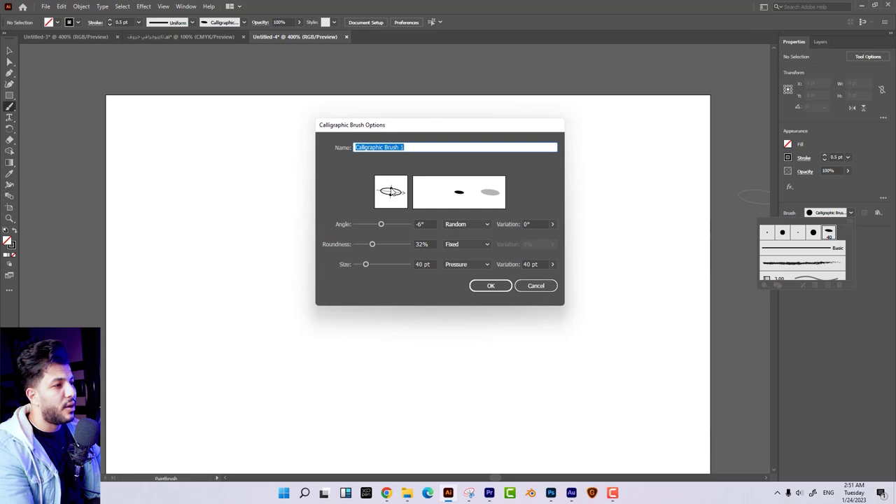
pyautogui.moveTo(391, 191); pyautogui.dragTo(398, 181)
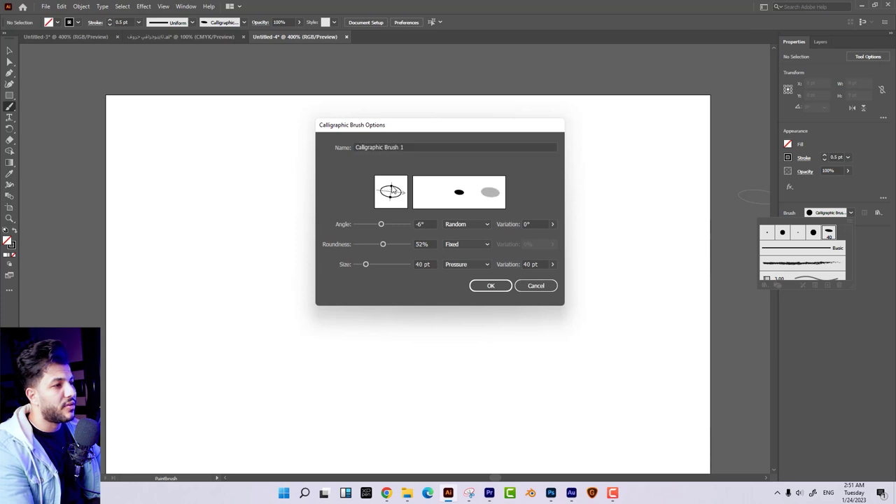
pyautogui.click(500, 284)
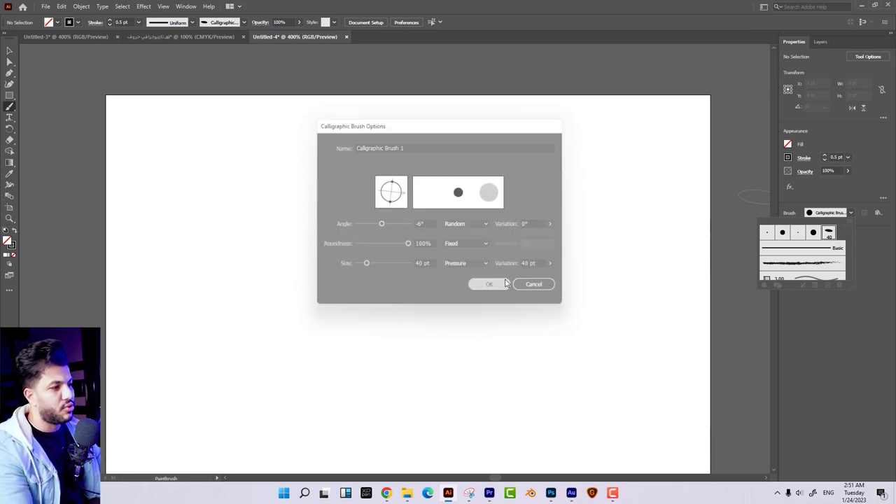
pyautogui.hotkey('ctrl', '-')
pyautogui.moveTo(541, 217)
pyautogui.mouseDown()
pyautogui.moveTo(318, 142)
pyautogui.moveTo(601, 290)
pyautogui.mouseUp()
pyautogui.hotkey('ctrl', '-')
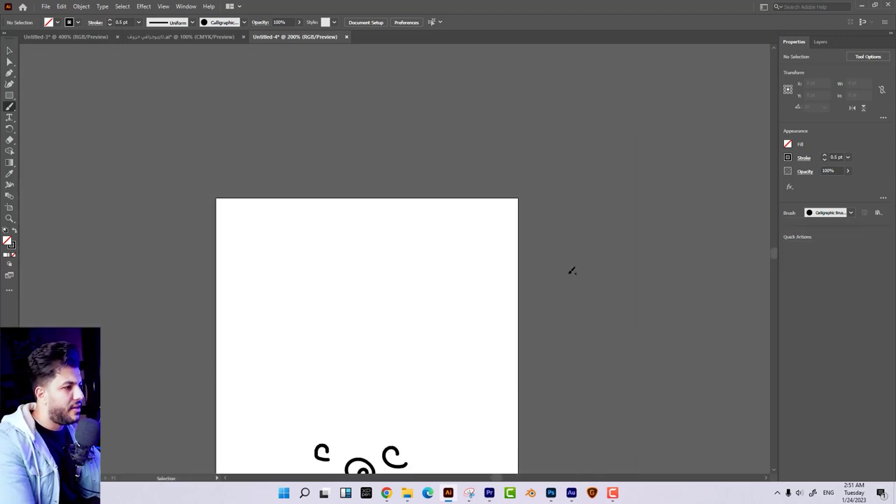
# Paint the ع's round curl head and sweeping tail, undo misstrokes, then zoom to 300%.
pyautogui.scroll(-1, 570, 270)
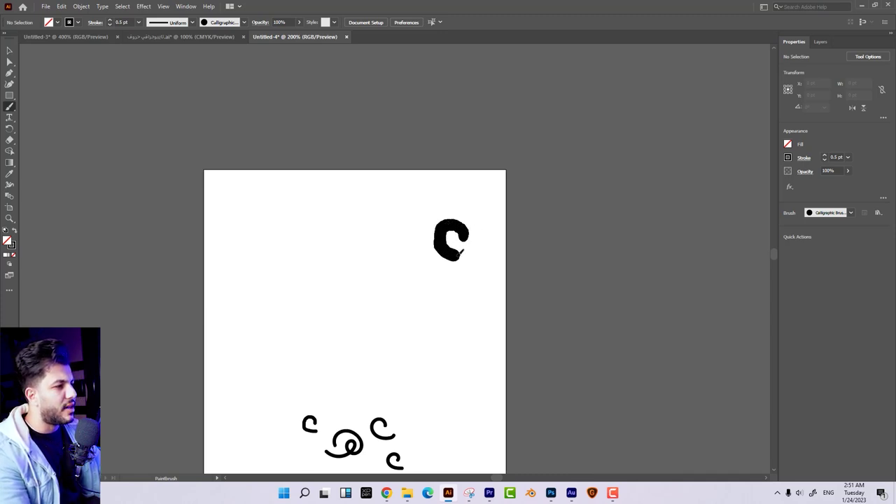
pyautogui.moveTo(452, 250); pyautogui.dragTo(473, 257)
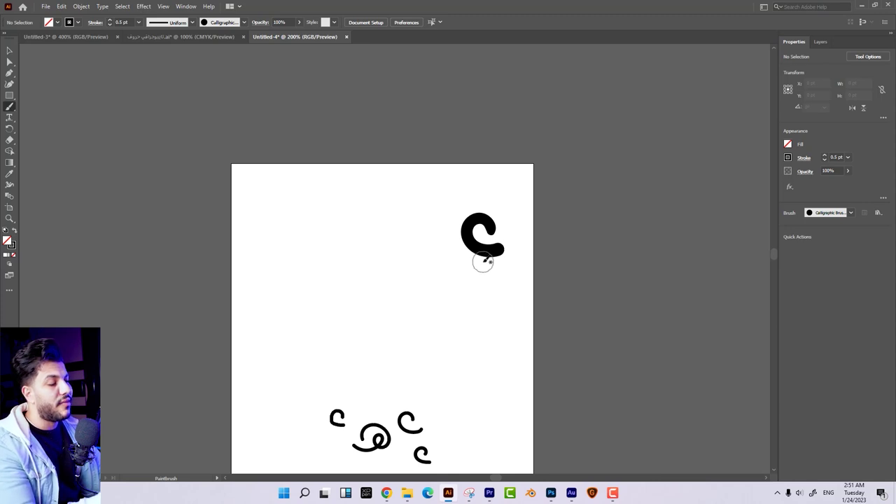
pyautogui.moveTo(481, 308)
pyautogui.mouseDown()
pyautogui.moveTo(474, 296)
pyautogui.moveTo(469, 329)
pyautogui.moveTo(402, 318)
pyautogui.moveTo(402, 303)
pyautogui.mouseUp()
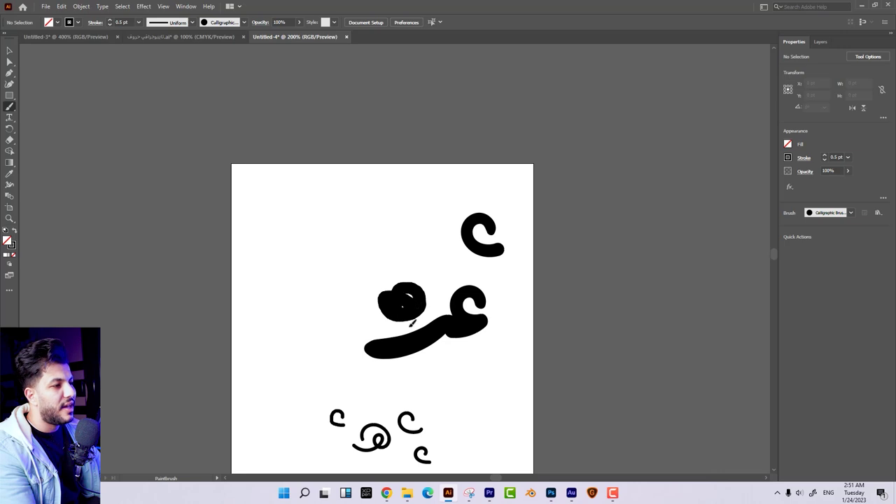
pyautogui.hotkey('ctrl', 'z')
pyautogui.hotkey('ctrl', 'z')
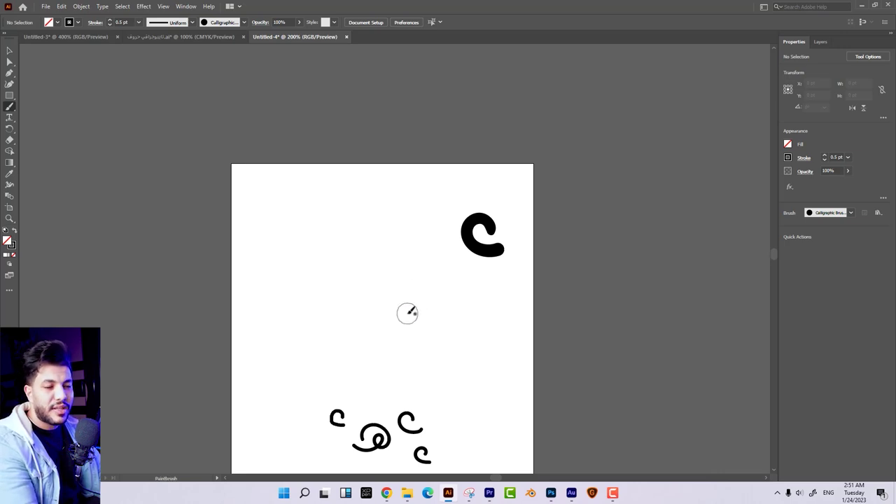
pyautogui.moveTo(438, 304)
pyautogui.mouseDown()
pyautogui.moveTo(441, 326)
pyautogui.moveTo(379, 300)
pyautogui.mouseUp()
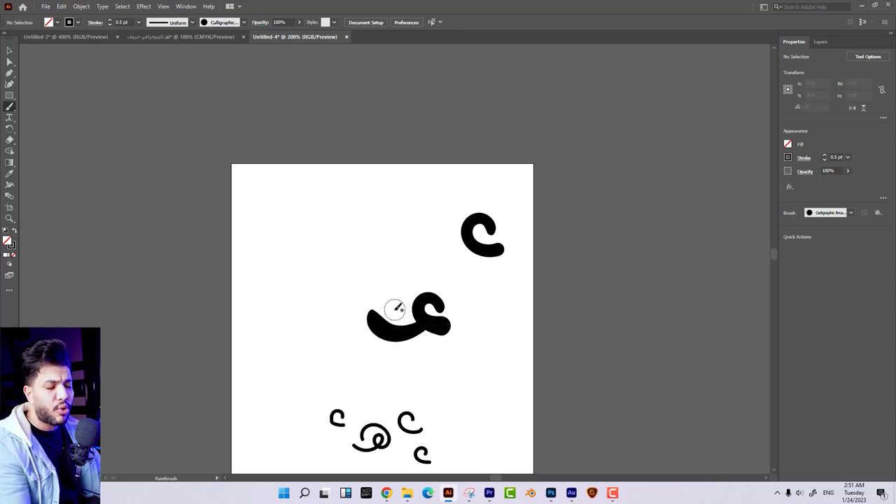
pyautogui.hotkey('ctrl', 'z')
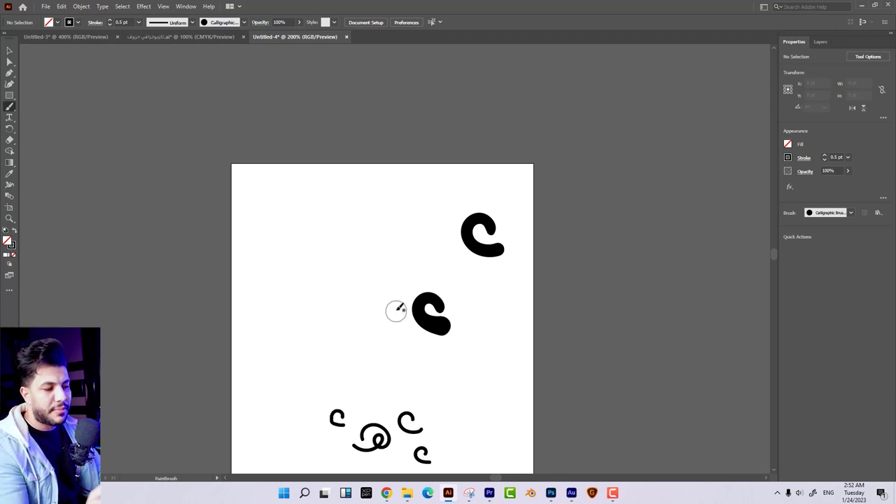
pyautogui.hotkey('ctrl', 'z')
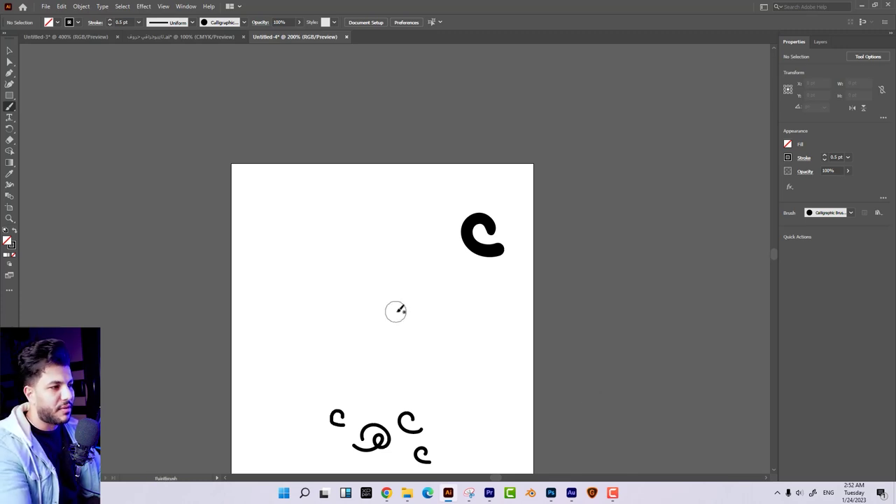
pyautogui.moveTo(413, 288); pyautogui.dragTo(321, 278)
pyautogui.hotkey('ctrl', '+')
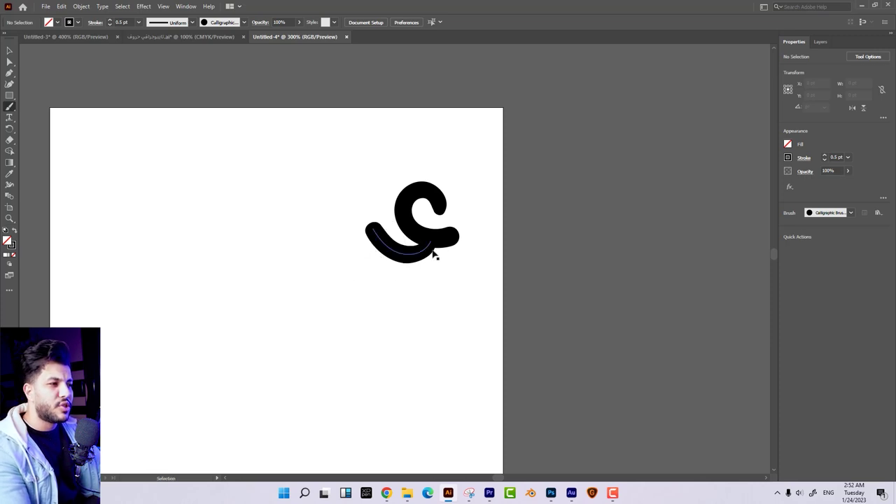
# Try painting a leftward tail from the ع, undoing each failed attempt.
pyautogui.hotkey('ctrl', 'z')
pyautogui.moveTo(423, 254); pyautogui.dragTo(371, 223)
pyautogui.hotkey('ctrl', 'z')
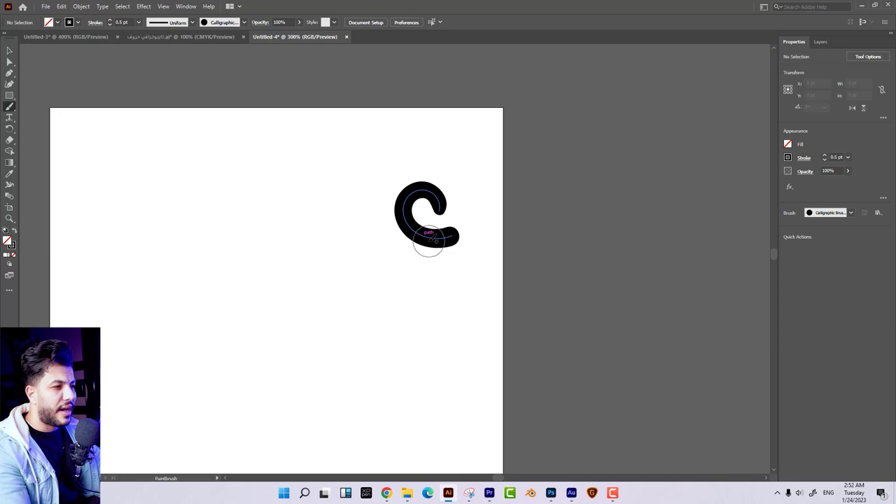
pyautogui.moveTo(428, 241); pyautogui.dragTo(429, 242)
pyautogui.hotkey('ctrl', 'z')
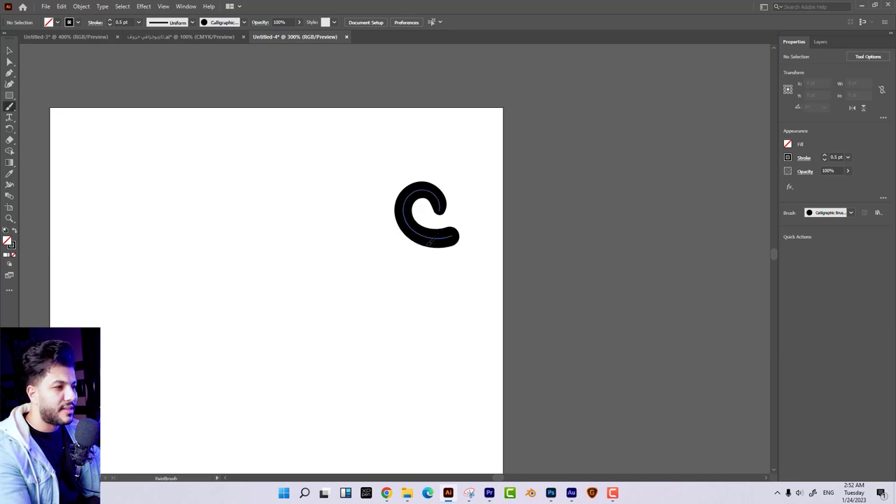
pyautogui.moveTo(410, 250)
pyautogui.mouseDown()
pyautogui.moveTo(355, 225)
pyautogui.moveTo(430, 226)
pyautogui.moveTo(336, 236)
pyautogui.mouseUp()
pyautogui.hotkey('ctrl', 'z')
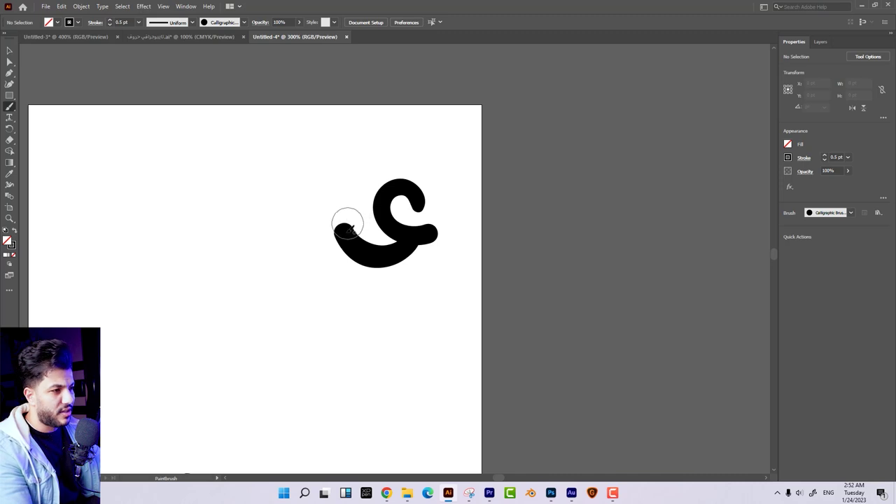
# Paint the long stroke descending down-left from the ع after several retries.
pyautogui.moveTo(337, 218)
pyautogui.mouseDown()
pyautogui.moveTo(343, 256)
pyautogui.moveTo(308, 287)
pyautogui.moveTo(279, 282)
pyautogui.mouseUp()
pyautogui.moveTo(304, 238); pyautogui.dragTo(421, 254)
pyautogui.hotkey('ctrl', 'z')
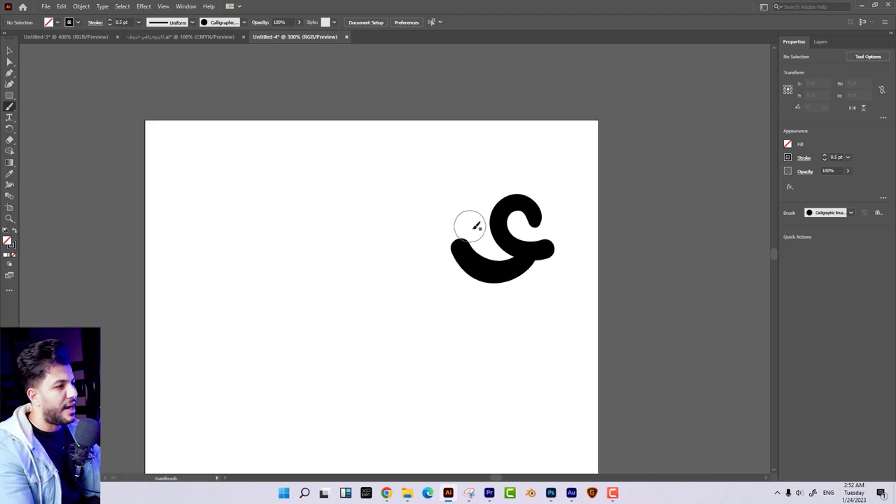
pyautogui.moveTo(469, 236); pyautogui.dragTo(372, 333)
pyautogui.hotkey('ctrl', 'z')
pyautogui.moveTo(475, 233); pyautogui.dragTo(413, 311)
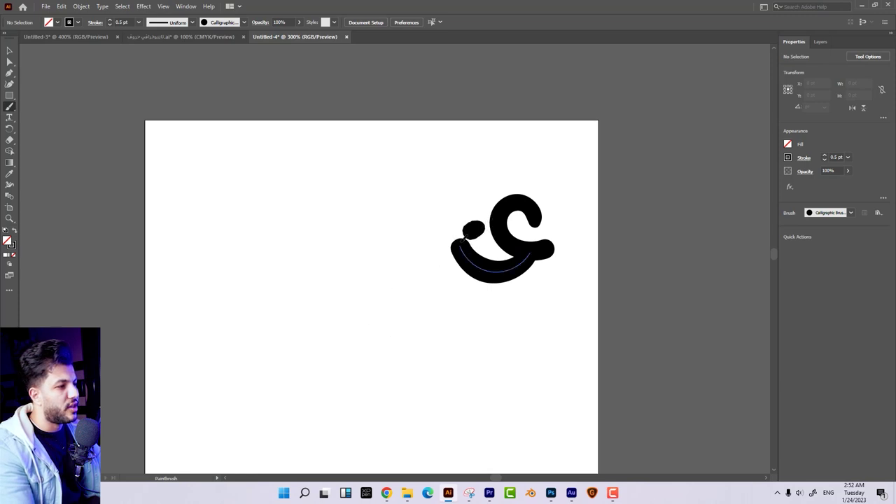
pyautogui.hotkey('ctrl', 'z')
pyautogui.click(431, 306)
pyautogui.moveTo(431, 306); pyautogui.dragTo(466, 228)
pyautogui.hotkey('ctrl', 'z')
pyautogui.moveTo(408, 233)
pyautogui.mouseDown()
pyautogui.moveTo(369, 296)
pyautogui.moveTo(367, 323)
pyautogui.mouseUp()
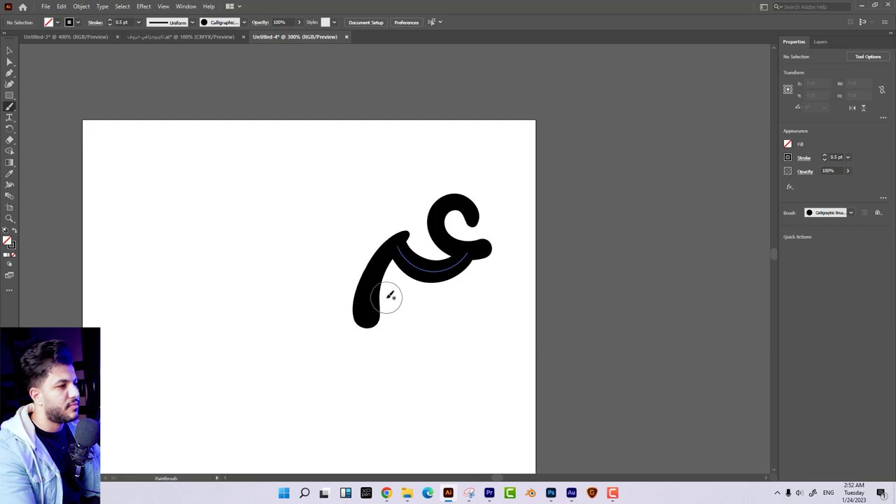
# Paint the looped و beside the descending stroke, redoing the first attempt.
pyautogui.hscroll(-3, 426, 316)
pyautogui.hscroll(-3, 497, 322)
pyautogui.scroll(1, 543, 314)
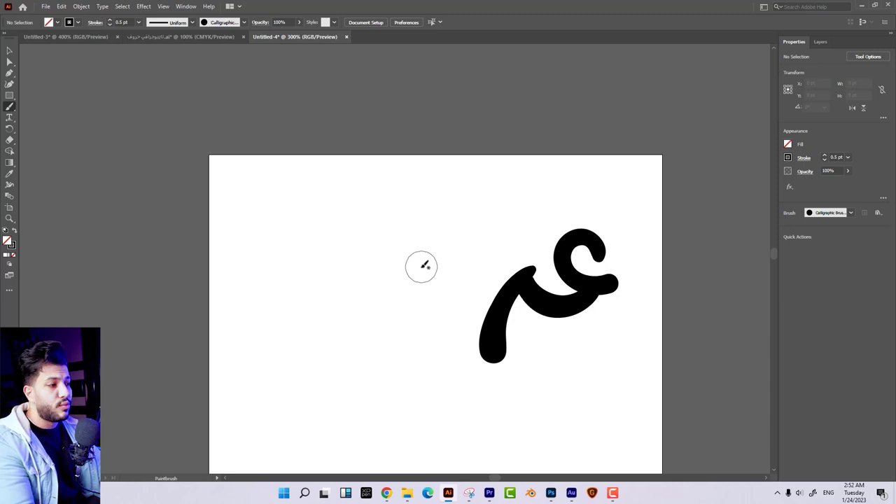
pyautogui.hscroll(2, 456, 272)
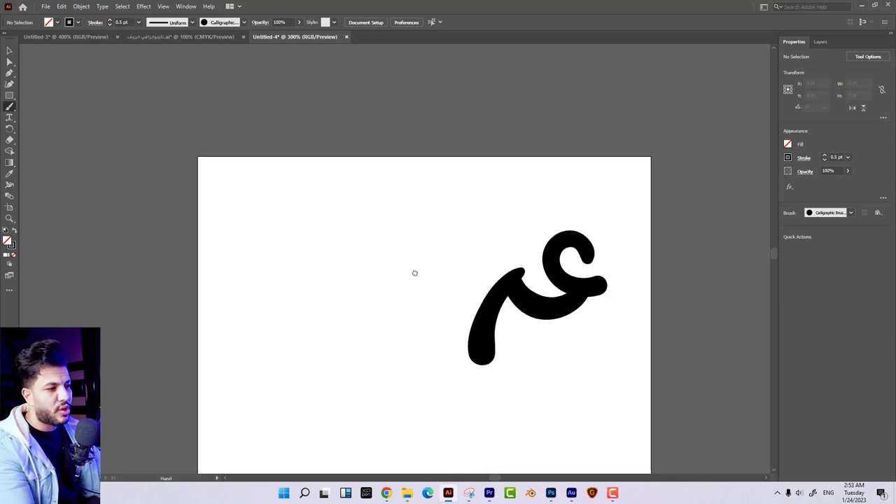
pyautogui.scroll(1, 467, 271)
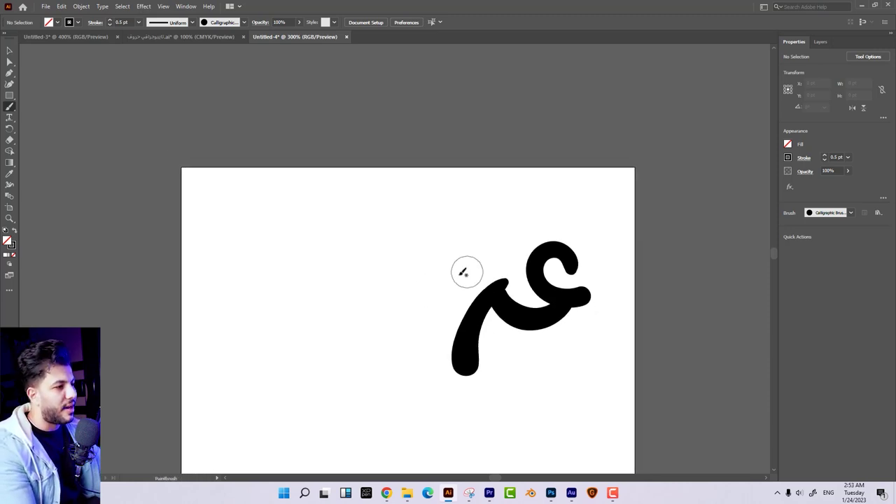
pyautogui.moveTo(443, 290); pyautogui.dragTo(368, 325)
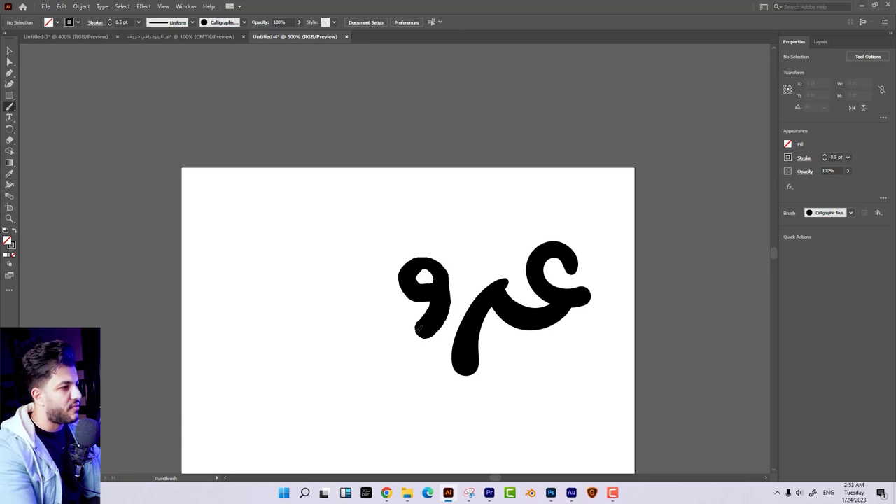
pyautogui.hotkey('ctrl', 'z')
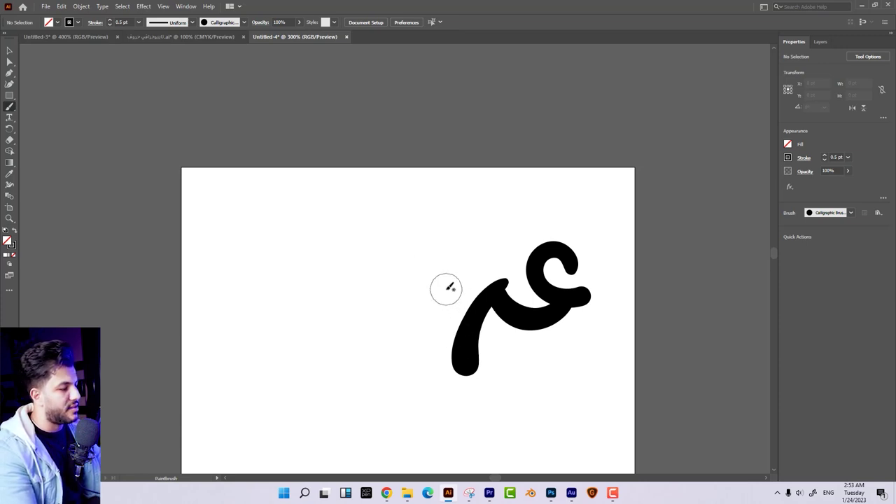
pyautogui.moveTo(441, 288)
pyautogui.mouseDown()
pyautogui.moveTo(408, 286)
pyautogui.moveTo(432, 340)
pyautogui.moveTo(403, 330)
pyautogui.mouseUp()
pyautogui.scroll(-1, 406, 319)
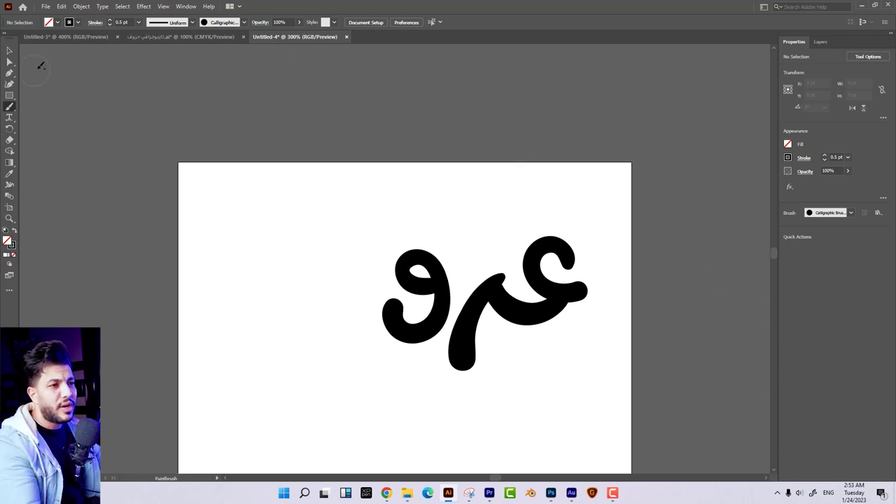
# Try moving the و and ع strokes with the Selection tool, undoing the ع moves.
pyautogui.click(9, 54)
pyautogui.moveTo(462, 268); pyautogui.dragTo(442, 284)
pyautogui.click(535, 343)
pyautogui.moveTo(522, 327); pyautogui.dragTo(534, 362)
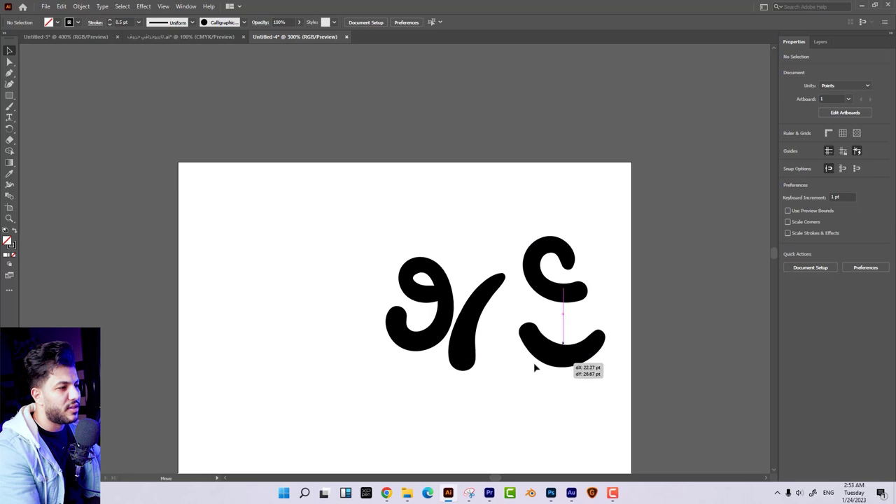
pyautogui.hotkey('ctrl', 'z')
pyautogui.moveTo(551, 251); pyautogui.dragTo(600, 214)
pyautogui.hotkey('ctrl', 'z')
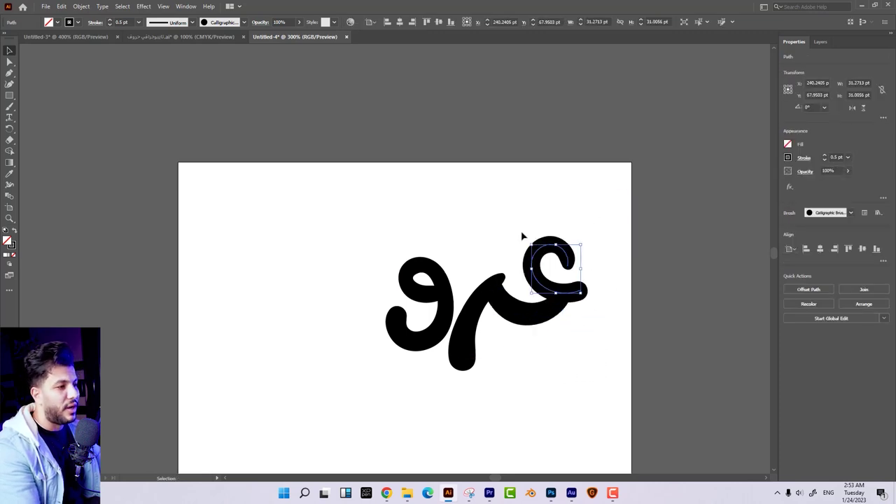
pyautogui.click(412, 251)
pyautogui.moveTo(443, 249); pyautogui.dragTo(464, 238)
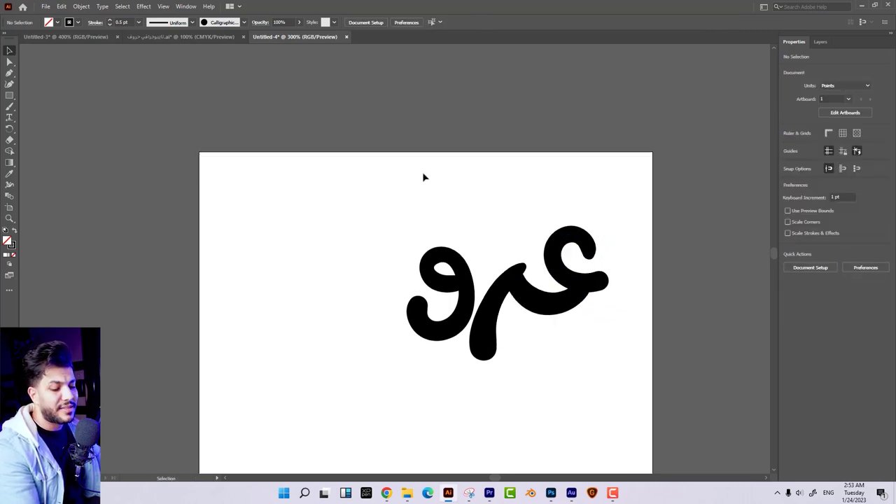
# Show rulers with Ctrl+R and drag a horizontal guide onto the artboard.
pyautogui.hotkey('ctrl', 'r')
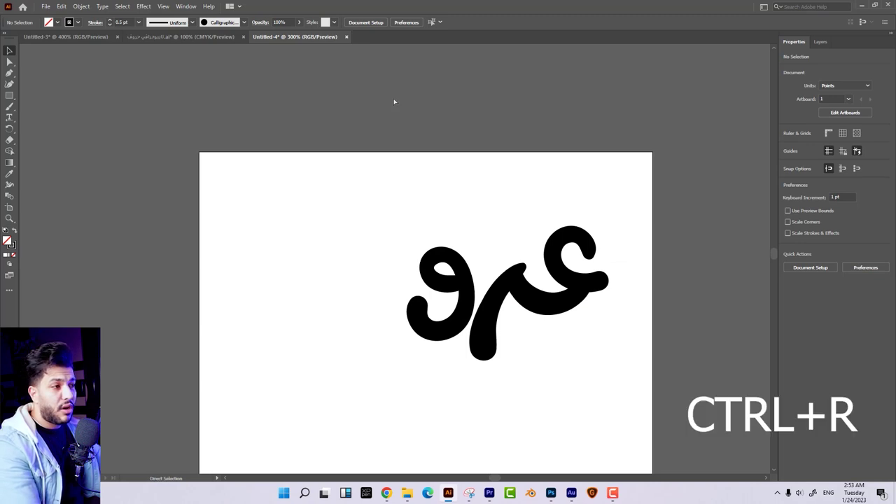
pyautogui.hotkey('ctrl', 'r')
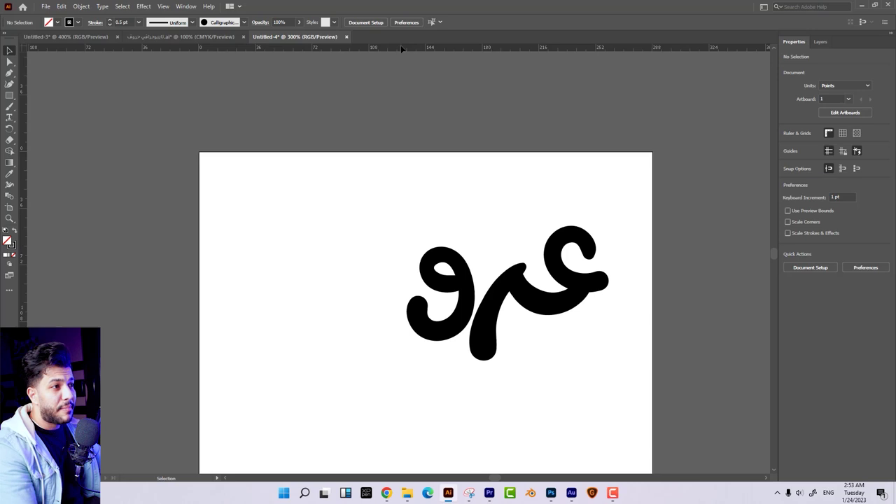
pyautogui.moveTo(404, 133); pyautogui.dragTo(426, 319)
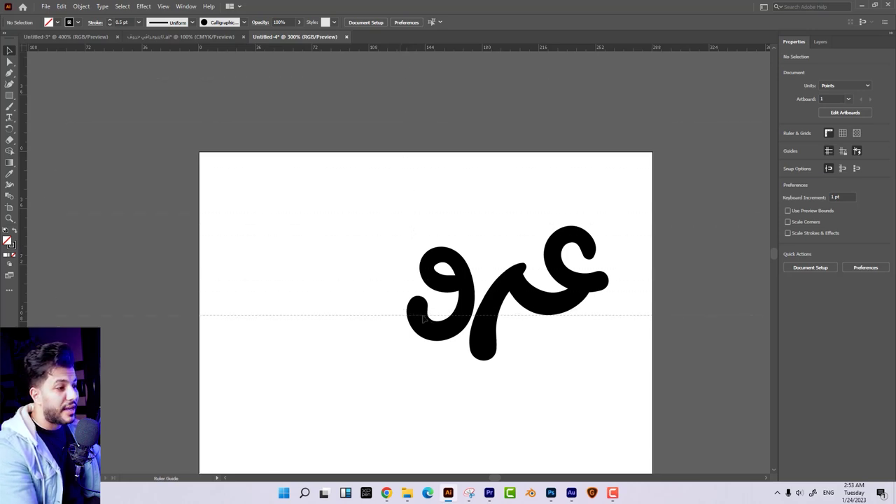
# Add a horizontal baseline guide under the letters and lower the و onto it.
pyautogui.moveTo(423, 318); pyautogui.dragTo(549, 319)
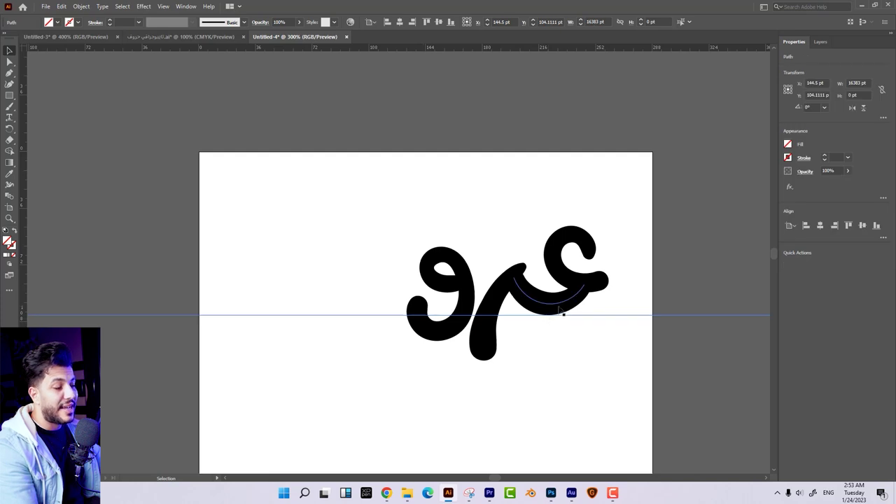
pyautogui.moveTo(470, 295); pyautogui.dragTo(469, 299)
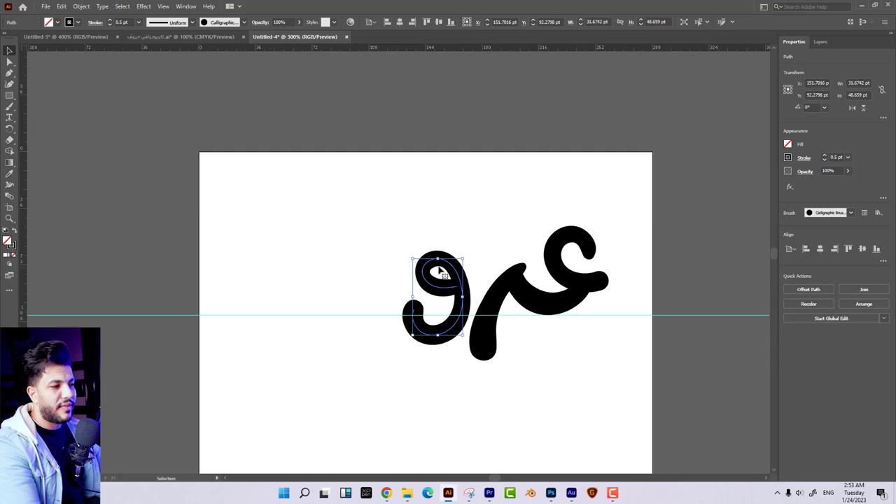
pyautogui.moveTo(239, 213); pyautogui.dragTo(299, 204)
# Brush the ض bowl left of the و and place a larger dot above it.
pyautogui.click(10, 106)
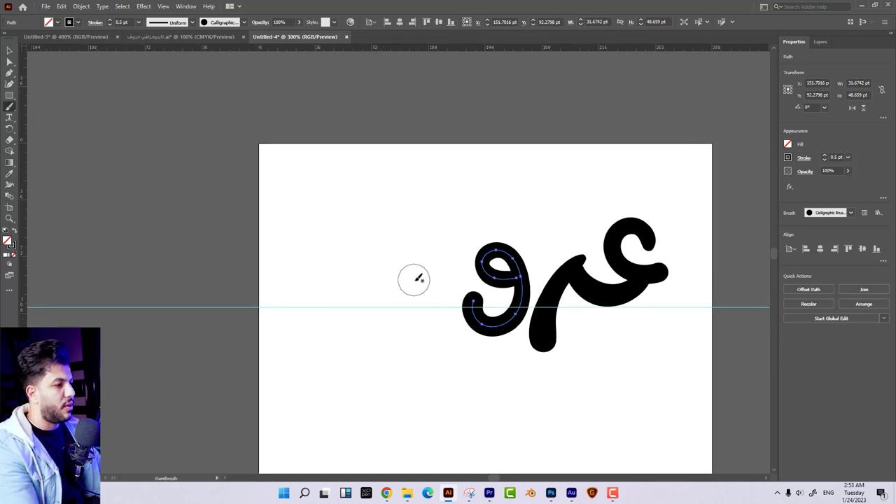
pyautogui.moveTo(374, 315)
pyautogui.mouseDown()
pyautogui.moveTo(386, 280)
pyautogui.moveTo(388, 301)
pyautogui.mouseUp()
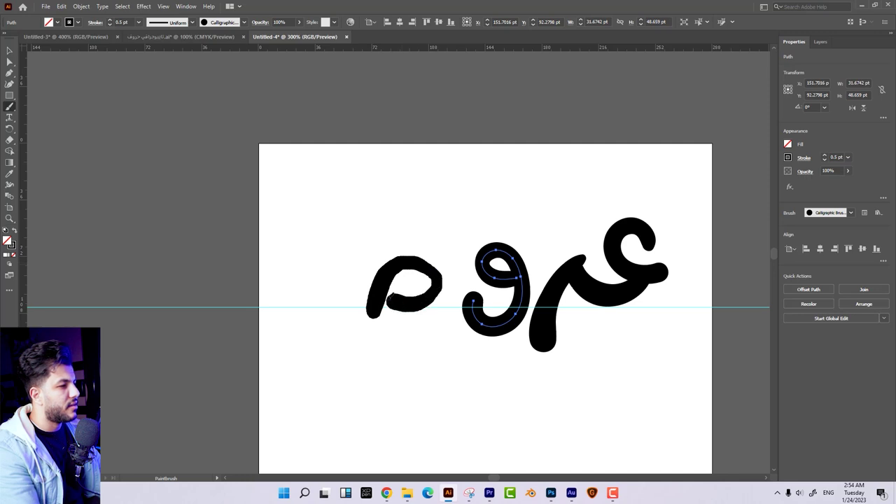
pyautogui.moveTo(367, 272)
pyautogui.mouseDown()
pyautogui.moveTo(329, 310)
pyautogui.moveTo(294, 281)
pyautogui.moveTo(315, 227)
pyautogui.moveTo(336, 222)
pyautogui.mouseUp()
pyautogui.hotkey('ctrl', 'shift', 'a')
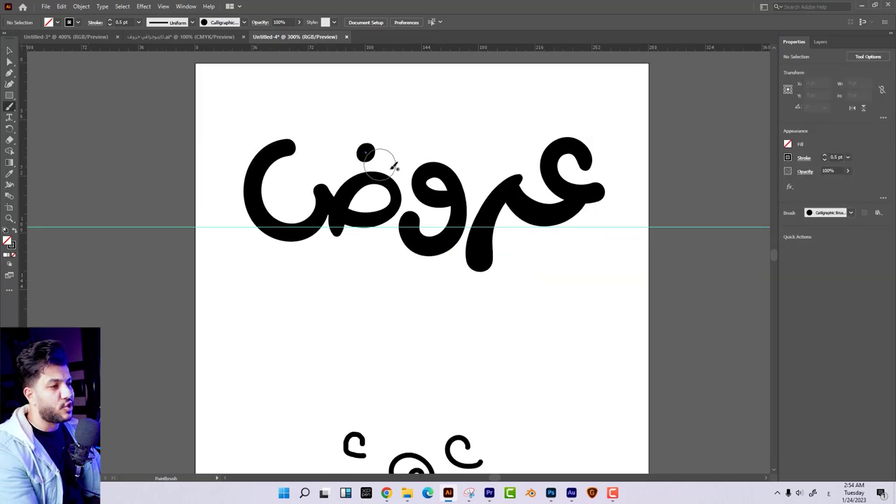
pyautogui.hotkey('ctrl', 'z')
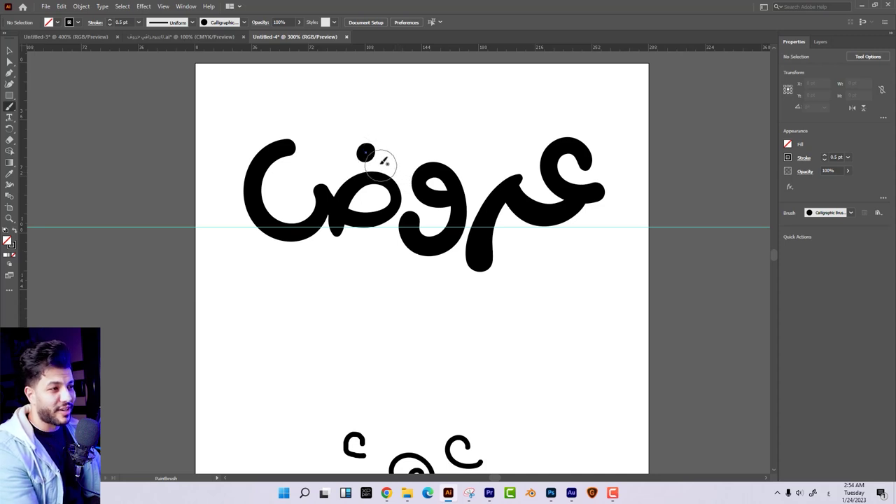
pyautogui.click(366, 154)
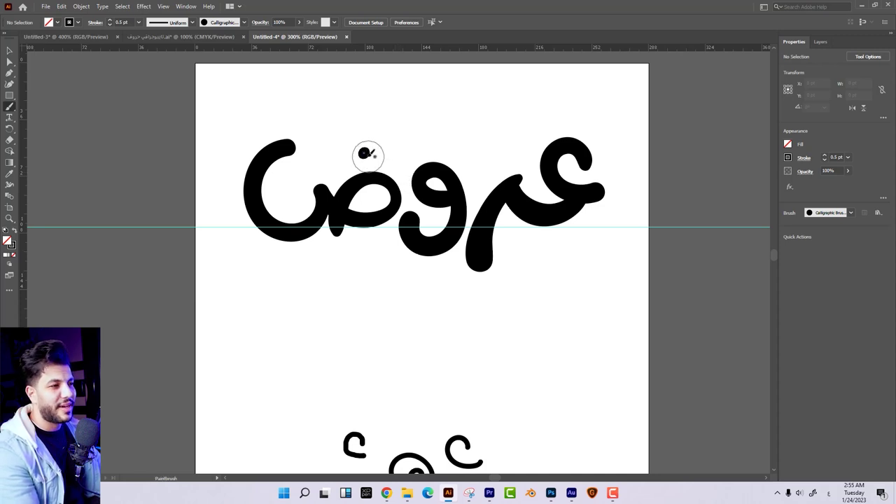
pyautogui.click(368, 154)
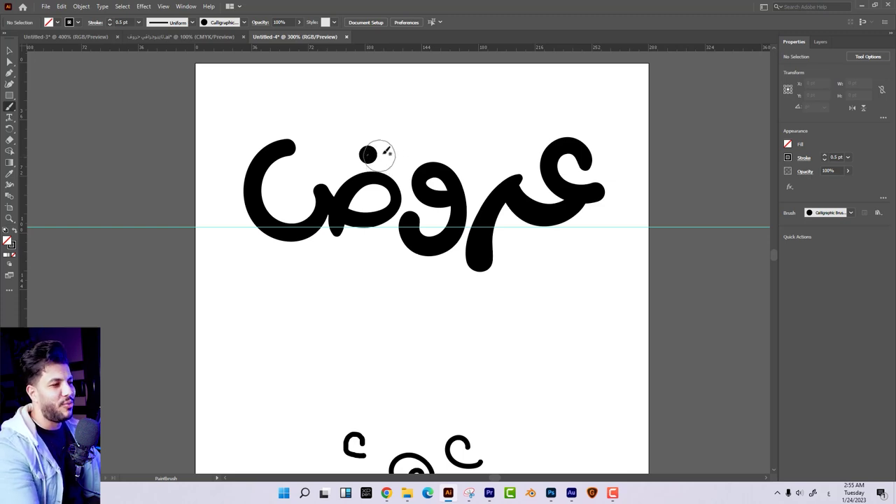
pyautogui.scroll(-2, 406, 210)
pyautogui.hscroll(3, 406, 210)
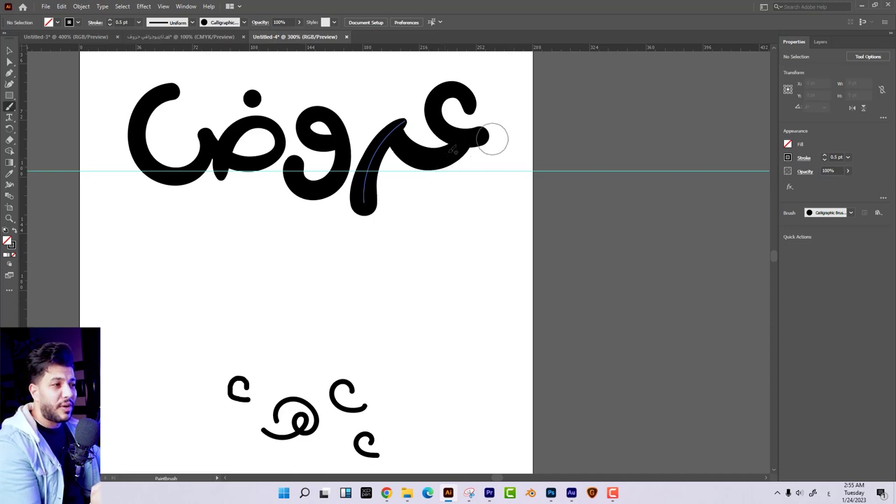
# Shrink the ض stroke, nudge it right and down, then enlarge it toward the top-left.
pyautogui.press('v')
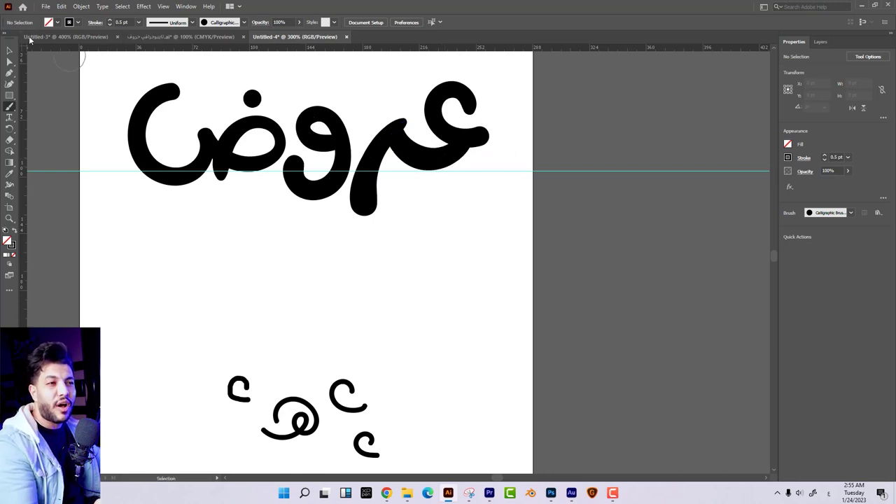
pyautogui.click(14, 49)
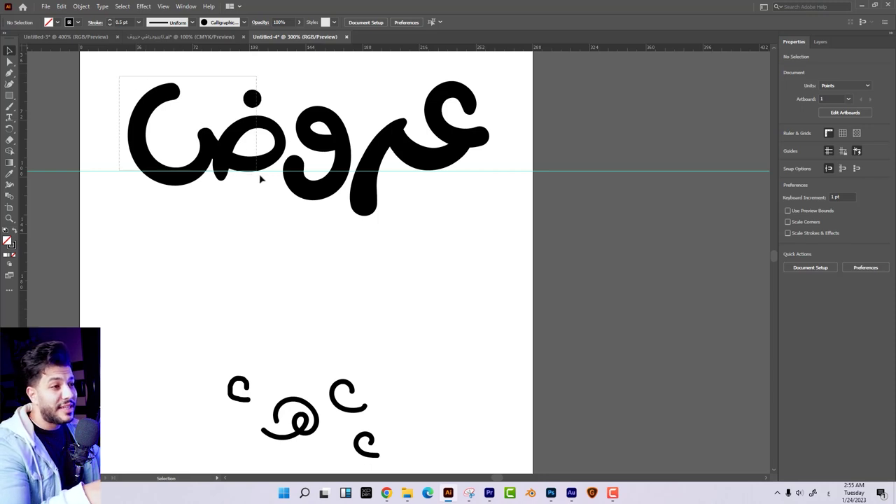
pyautogui.moveTo(120, 80); pyautogui.dragTo(257, 181)
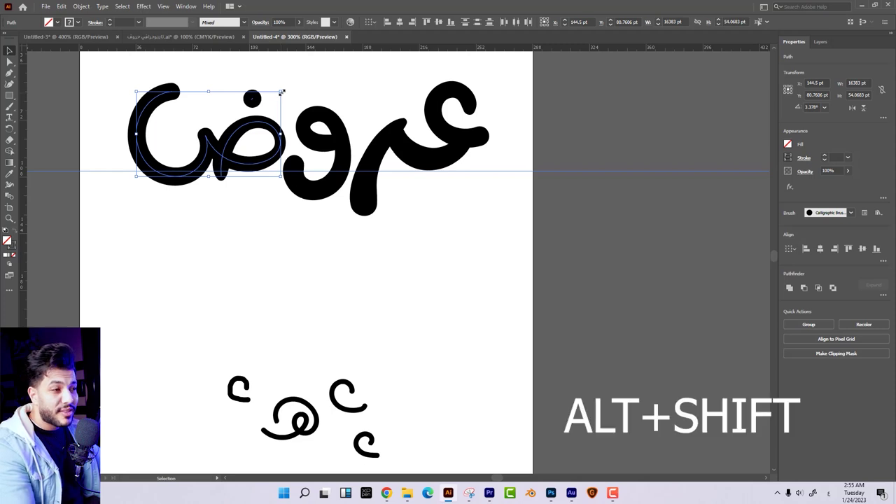
pyautogui.moveTo(282, 92); pyautogui.dragTo(271, 98)
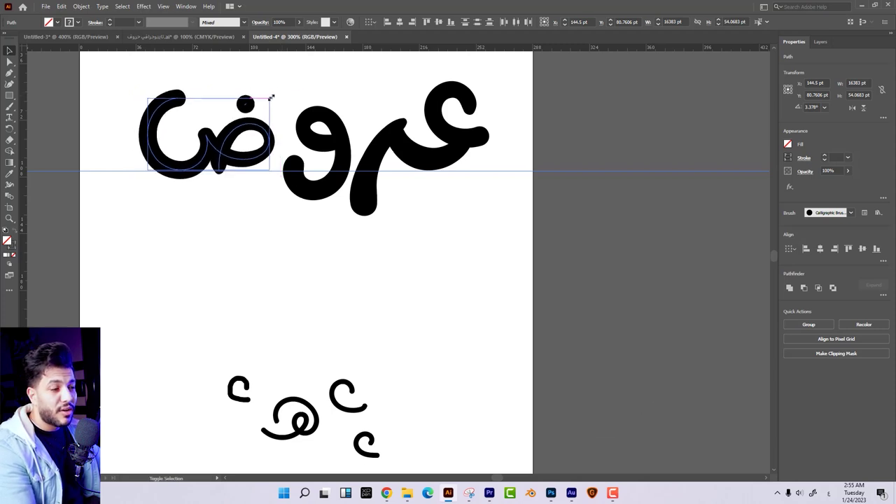
pyautogui.click(287, 95)
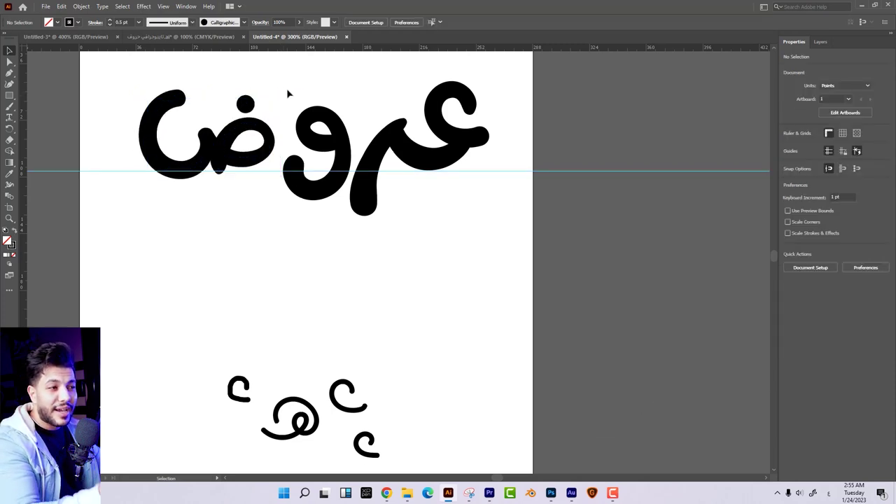
pyautogui.moveTo(263, 114); pyautogui.dragTo(272, 121)
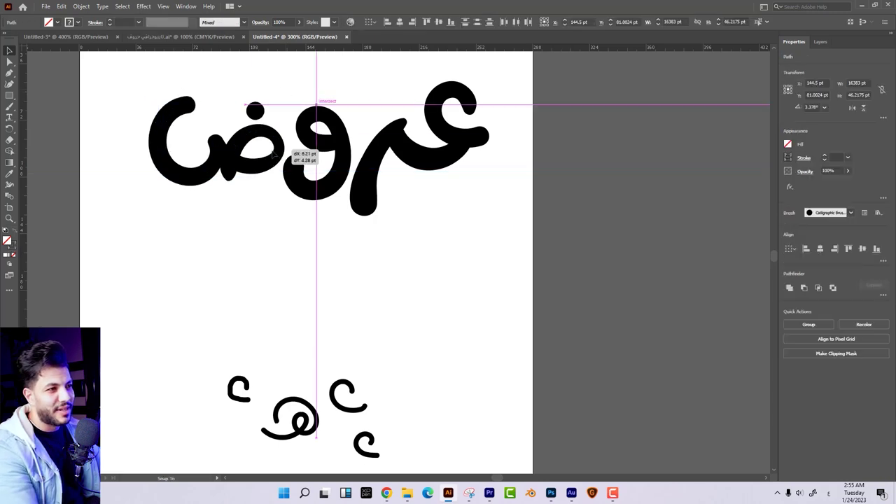
pyautogui.moveTo(156, 104); pyautogui.dragTo(103, 81)
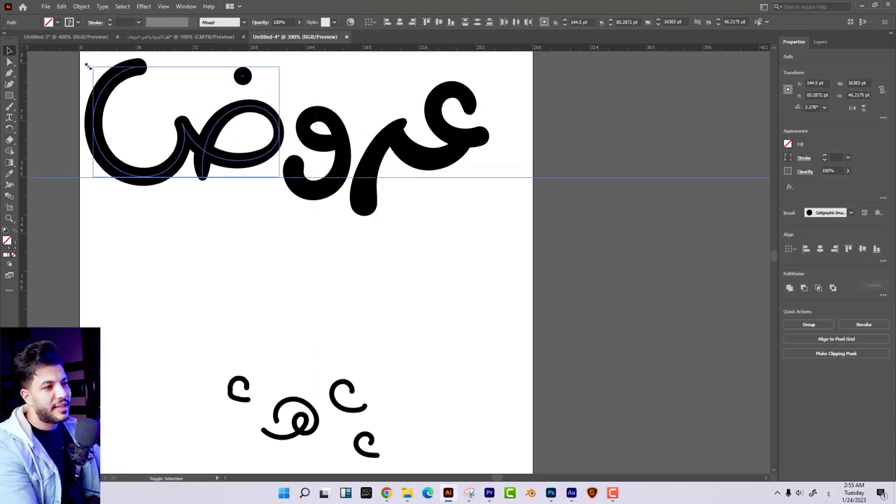
pyautogui.moveTo(102, 81); pyautogui.dragTo(105, 75)
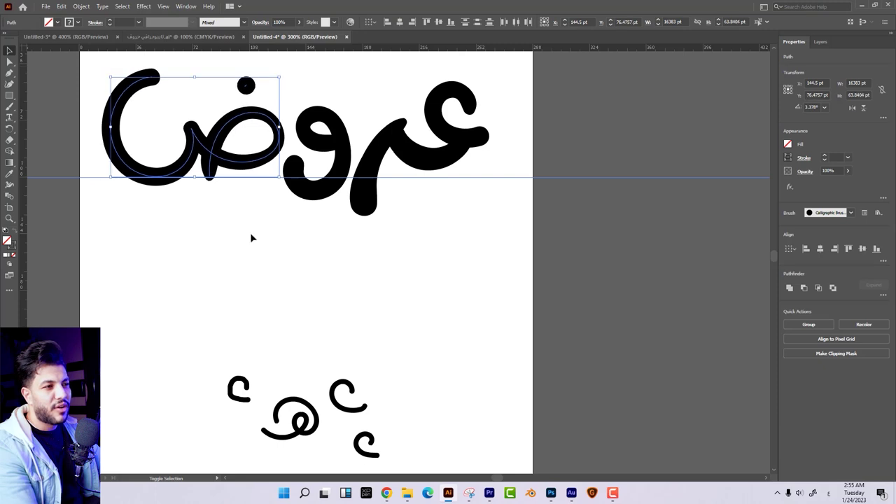
pyautogui.click(250, 232)
pyautogui.moveTo(380, 312); pyautogui.dragTo(423, 357)
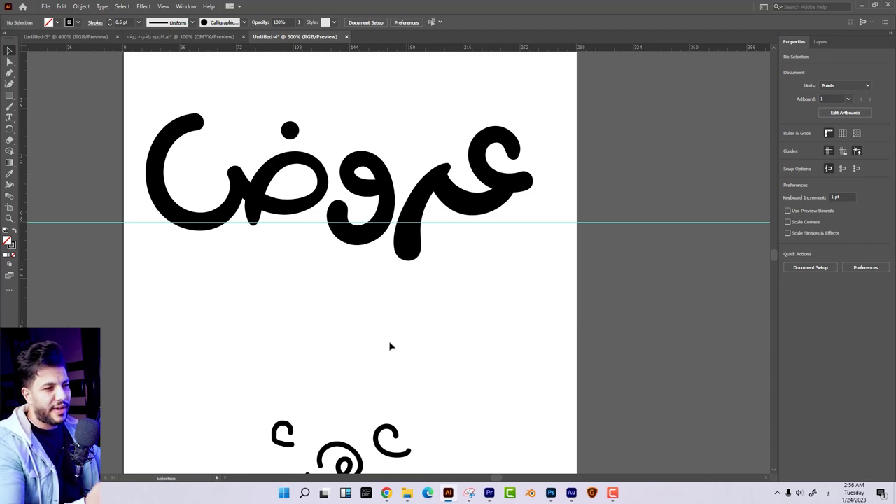
pyautogui.moveTo(493, 336); pyautogui.dragTo(490, 382)
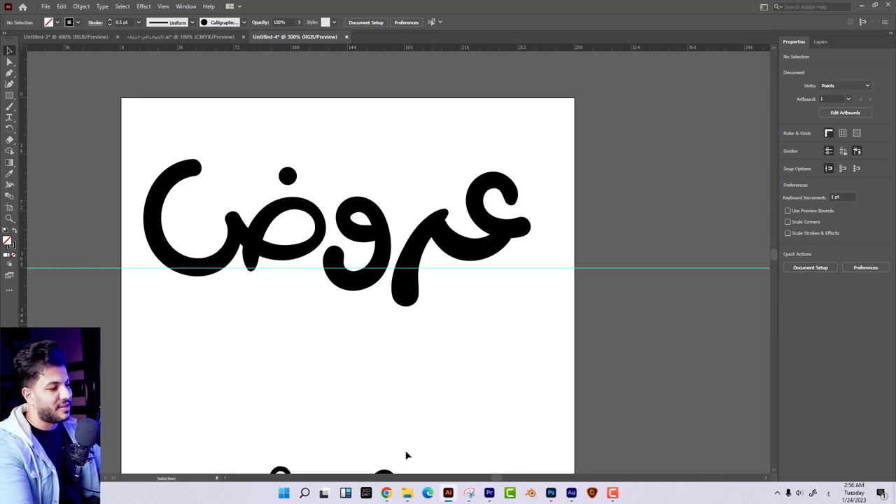
pyautogui.click(387, 493)
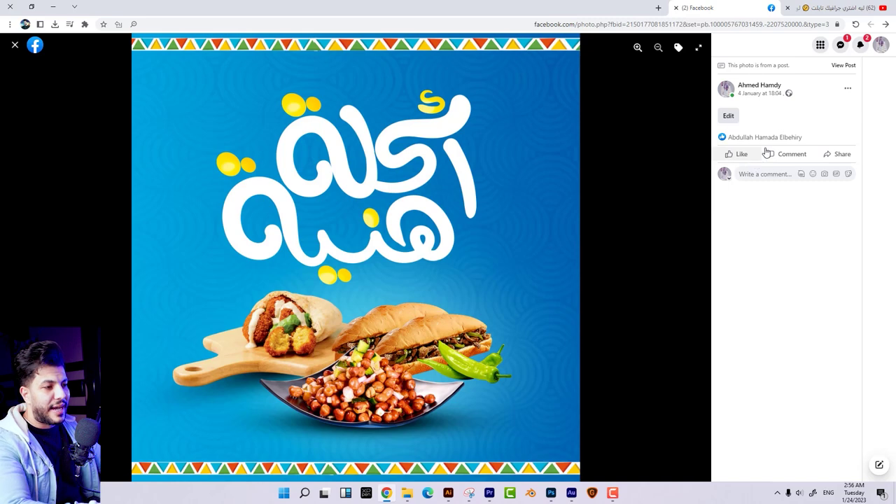
pyautogui.moveTo(518, 160)
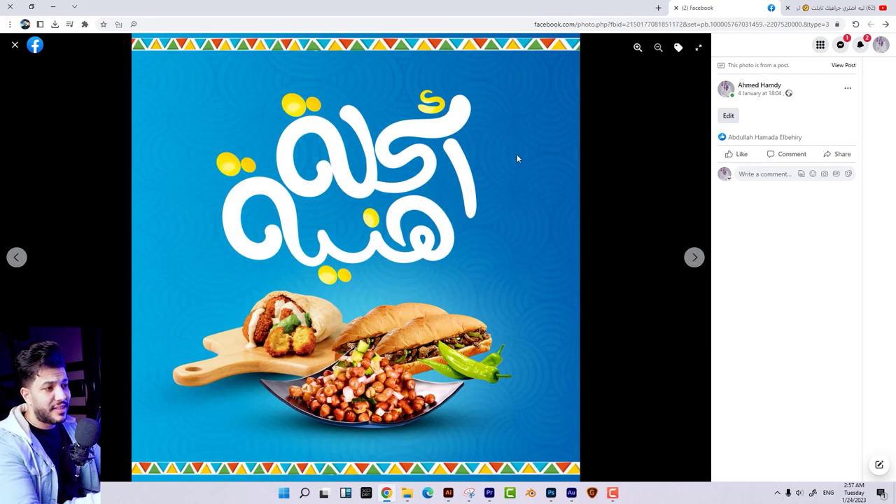
# Copy the Facebook food poster image and return to Illustrator.
pyautogui.rightClick(452, 153)
pyautogui.click(419, 180)
pyautogui.click(448, 493)
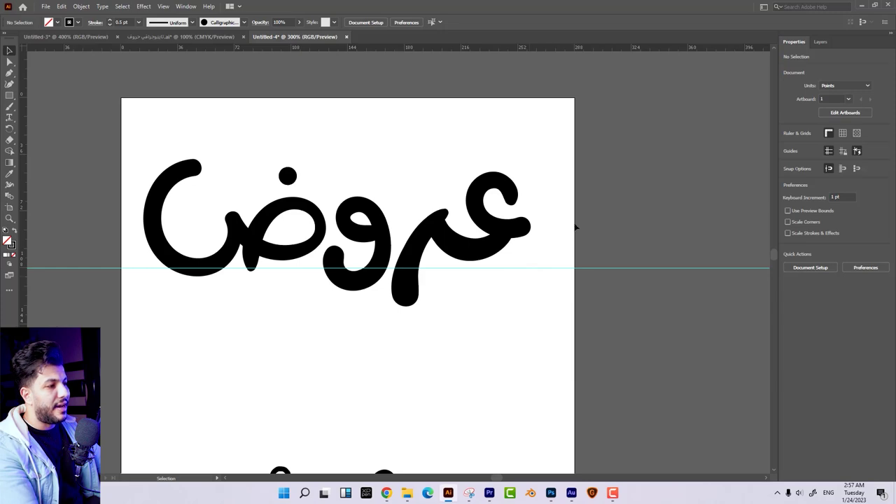
# Paste the food poster on empty canvas beside the artboard and dab a white brush dot nearby.
pyautogui.moveTo(575, 227); pyautogui.dragTo(240, 174)
pyautogui.hotkey('ctrl', 'v')
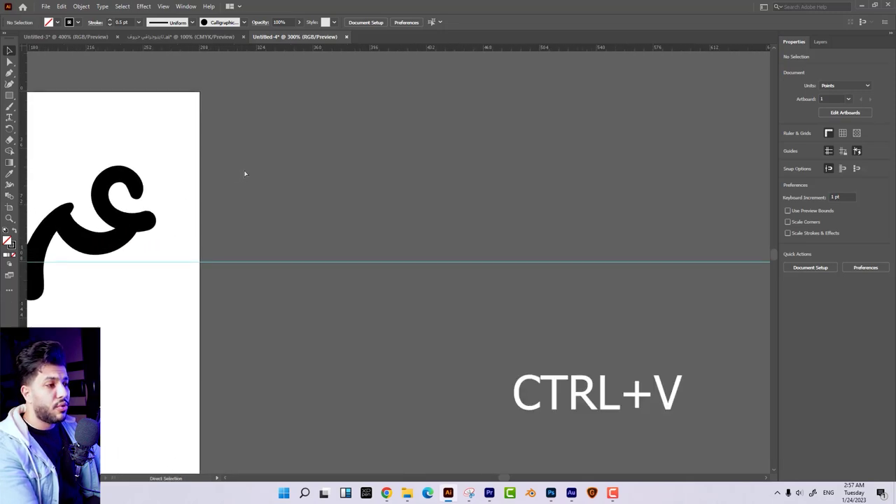
pyautogui.scroll(-3, 497, 235)
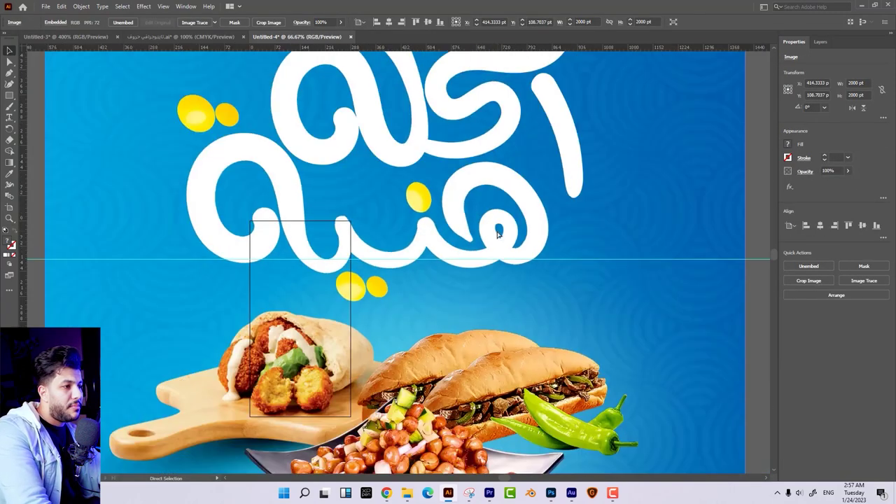
pyautogui.scroll(-2, 497, 234)
pyautogui.scroll(-2, 508, 226)
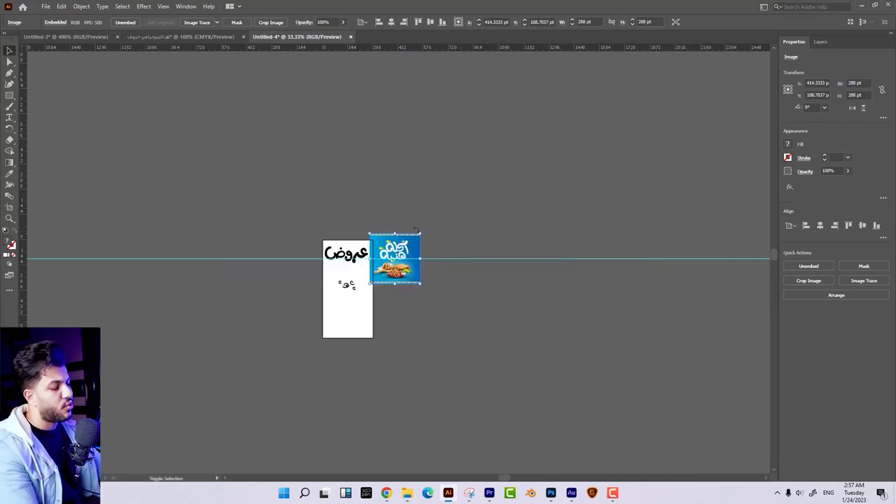
pyautogui.press('b')
pyautogui.scroll(2, 416, 231)
pyautogui.scroll(3, 529, 230)
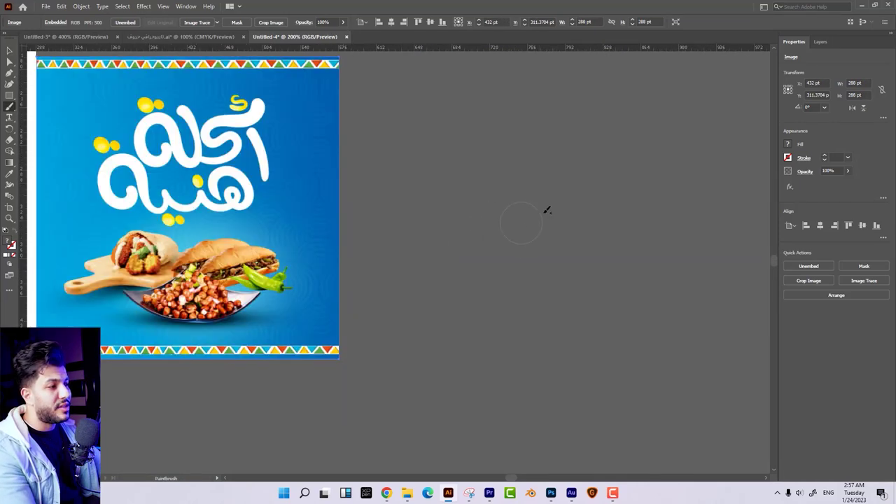
pyautogui.click(705, 171)
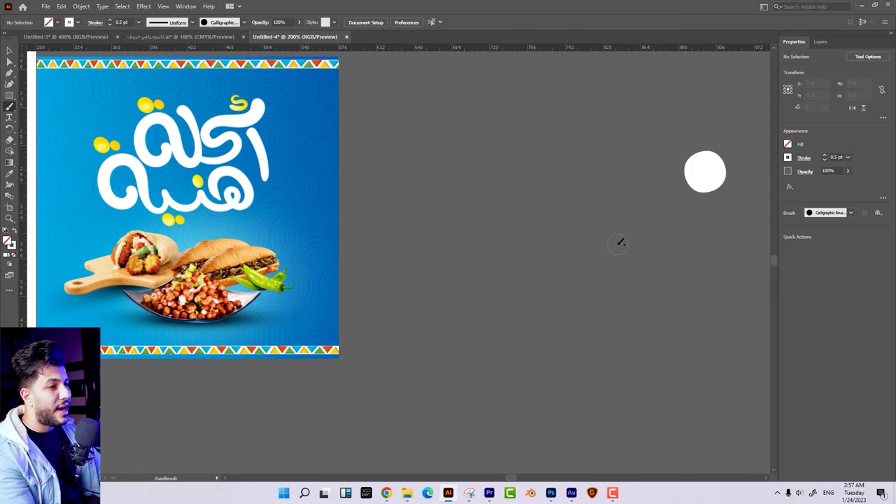
# Paint the vertical white stroke and the S-shaped stroke of أكلة.
pyautogui.moveTo(619, 241); pyautogui.dragTo(618, 266)
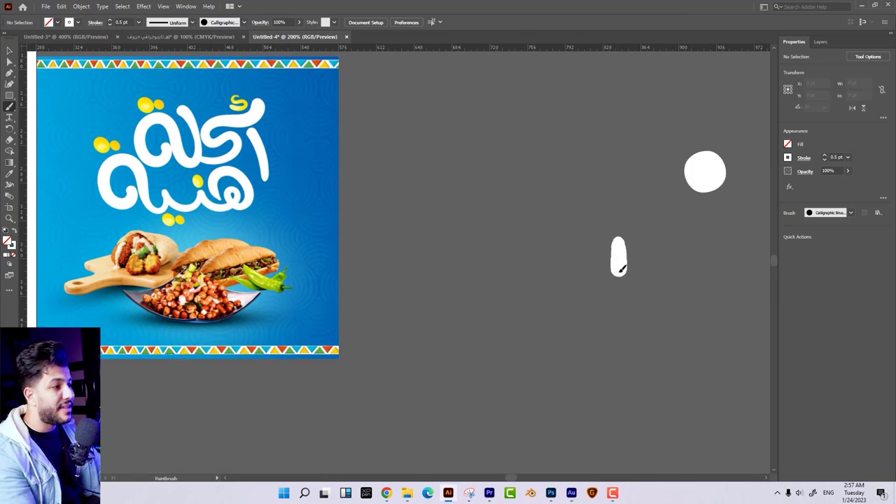
pyautogui.moveTo(628, 264); pyautogui.dragTo(620, 280)
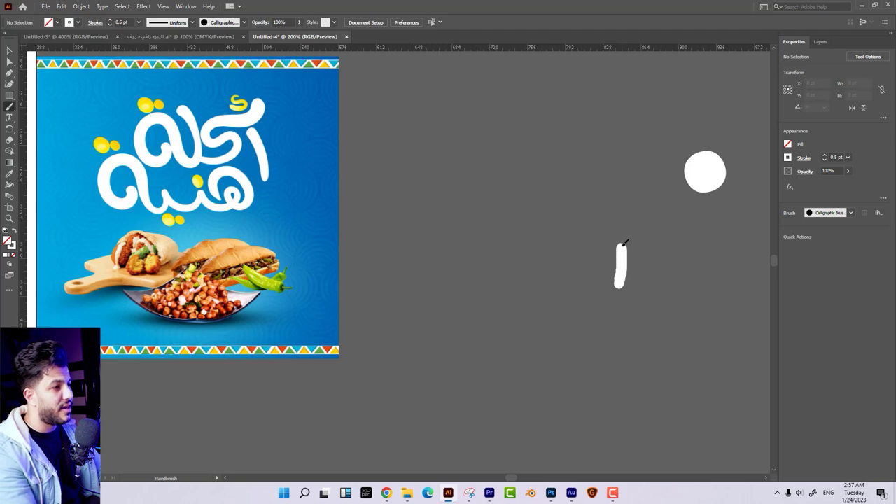
pyautogui.moveTo(618, 247); pyautogui.dragTo(613, 264)
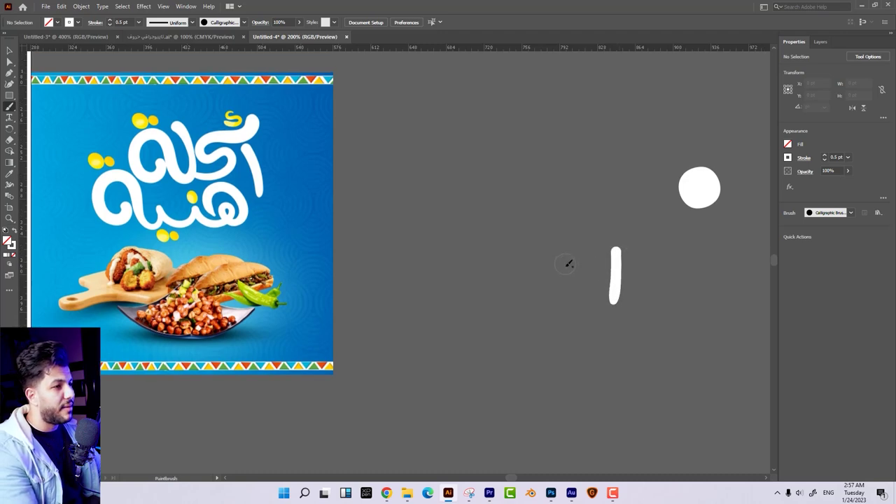
pyautogui.moveTo(547, 298); pyautogui.dragTo(632, 223)
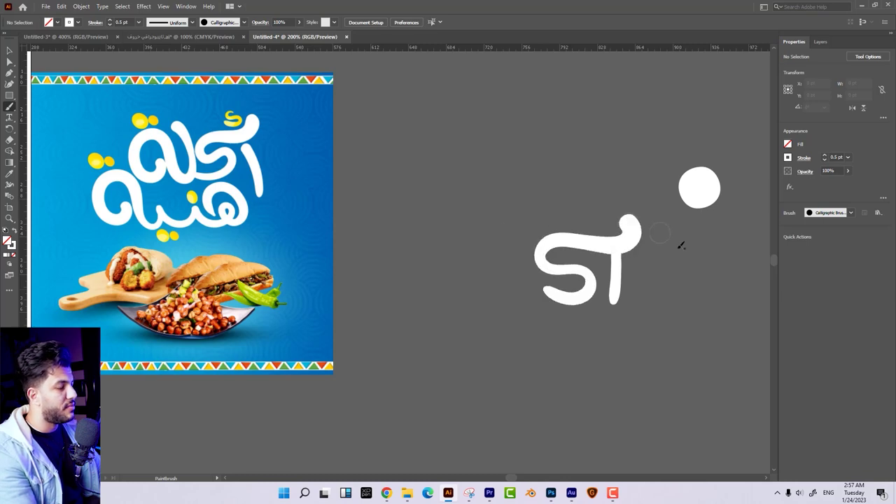
# Add the looping stroke on the left, undoing and redrawing it until it matches.
pyautogui.moveTo(514, 230)
pyautogui.mouseDown()
pyautogui.moveTo(527, 267)
pyautogui.moveTo(498, 297)
pyautogui.moveTo(481, 259)
pyautogui.moveTo(483, 204)
pyautogui.moveTo(512, 228)
pyautogui.moveTo(518, 297)
pyautogui.moveTo(484, 296)
pyautogui.moveTo(479, 209)
pyautogui.moveTo(518, 263)
pyautogui.moveTo(523, 293)
pyautogui.moveTo(466, 220)
pyautogui.moveTo(444, 255)
pyautogui.moveTo(475, 253)
pyautogui.mouseUp()
pyautogui.hotkey('ctrl', 'z')
pyautogui.hotkey('ctrl', 'z')
pyautogui.hotkey('ctrl', 'z')
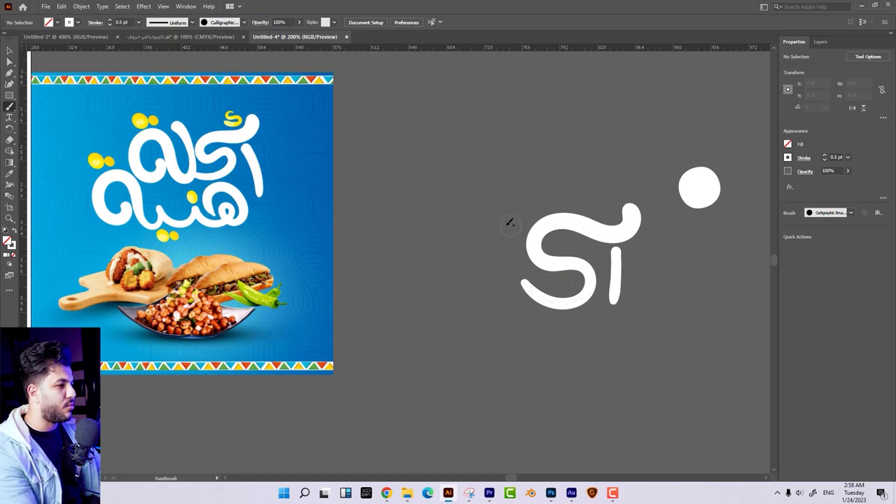
pyautogui.moveTo(504, 221)
pyautogui.mouseDown()
pyautogui.moveTo(521, 285)
pyautogui.moveTo(504, 301)
pyautogui.moveTo(480, 270)
pyautogui.moveTo(478, 231)
pyautogui.moveTo(453, 266)
pyautogui.moveTo(459, 252)
pyautogui.mouseUp()
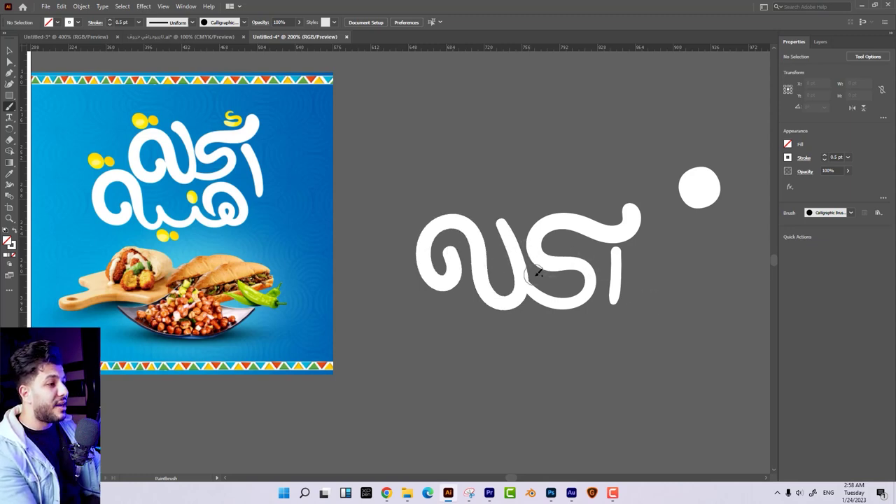
pyautogui.hotkey('ctrl', 'z')
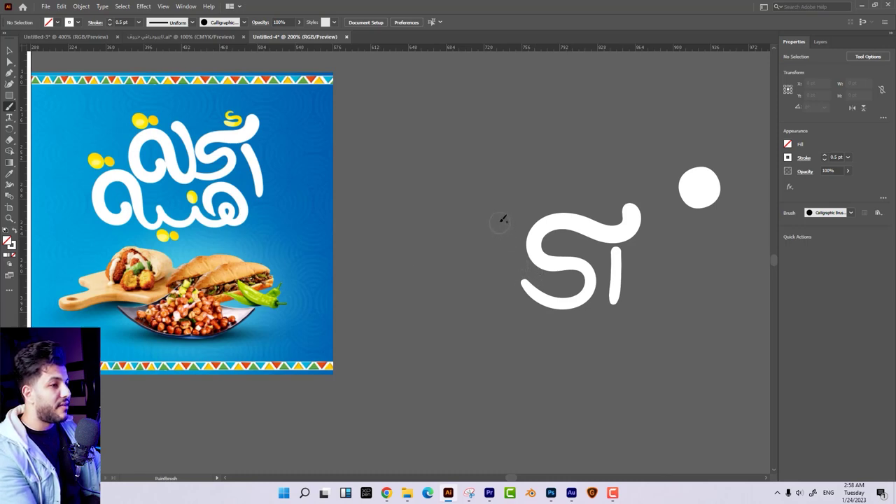
pyautogui.moveTo(514, 246)
pyautogui.mouseDown()
pyautogui.moveTo(525, 286)
pyautogui.moveTo(505, 309)
pyautogui.moveTo(480, 265)
pyautogui.moveTo(482, 231)
pyautogui.moveTo(424, 245)
pyautogui.moveTo(449, 280)
pyautogui.moveTo(465, 245)
pyautogui.moveTo(456, 240)
pyautogui.mouseUp()
pyautogui.moveTo(615, 259)
pyautogui.mouseDown()
pyautogui.moveTo(596, 337)
pyautogui.moveTo(560, 298)
pyautogui.mouseUp()
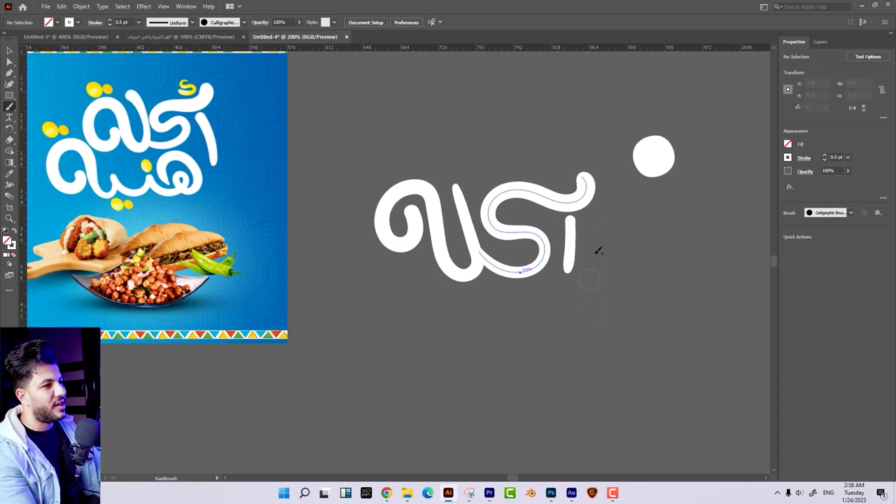
pyautogui.scroll(-1, 563, 249)
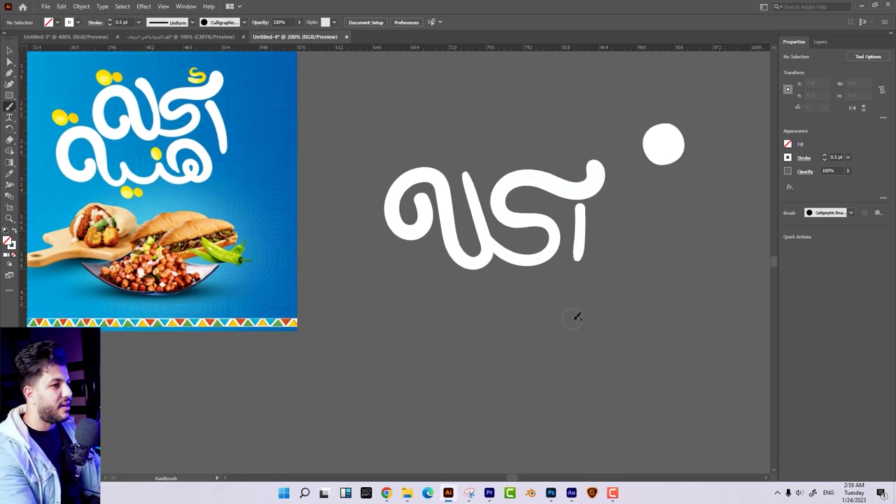
# Draw the ه stroke of هنية below أكلة, try moving it, then revert to the earlier shape.
pyautogui.moveTo(580, 319)
pyautogui.mouseDown()
pyautogui.moveTo(551, 312)
pyautogui.moveTo(575, 308)
pyautogui.moveTo(549, 336)
pyautogui.moveTo(526, 269)
pyautogui.moveTo(482, 282)
pyautogui.moveTo(494, 315)
pyautogui.moveTo(521, 289)
pyautogui.mouseUp()
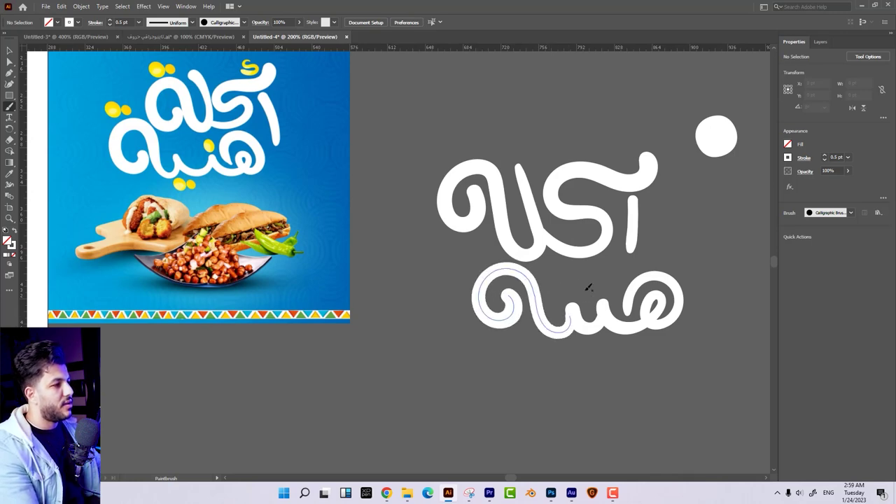
pyautogui.hscroll(2, 560, 280)
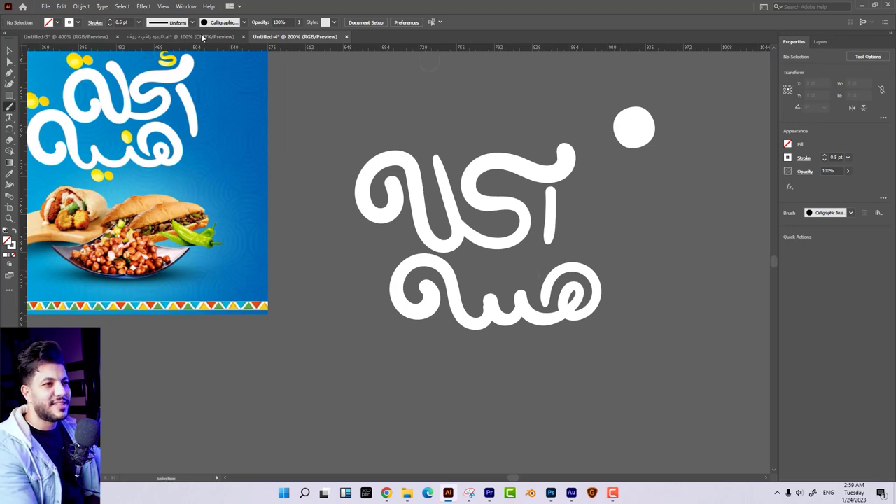
pyautogui.press('v')
pyautogui.hotkey('ctrl', 'z')
pyautogui.moveTo(451, 281); pyautogui.dragTo(417, 273)
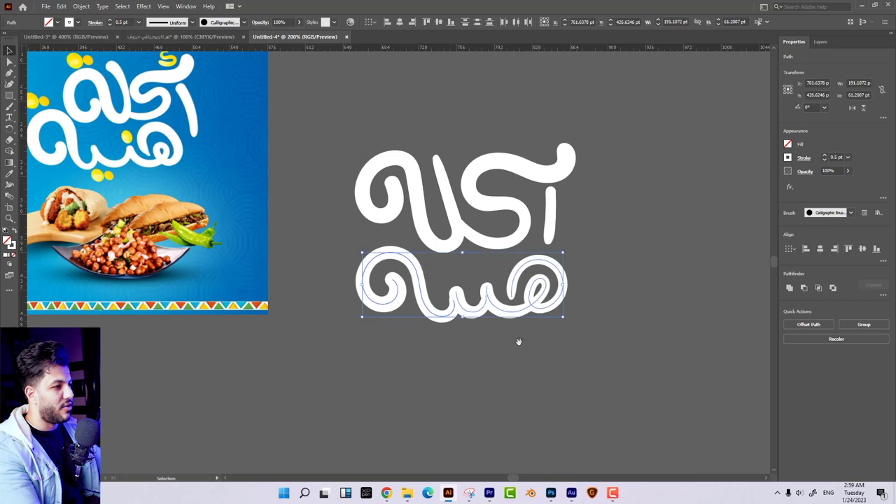
pyautogui.scroll(2, 520, 344)
pyautogui.hscroll(-2, 536, 366)
pyautogui.press('b')
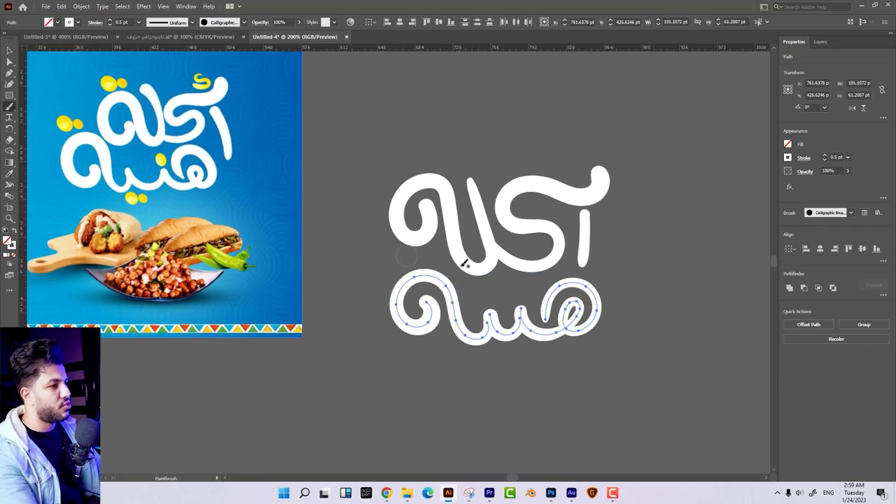
pyautogui.hotkey('ctrl', 'z')
pyautogui.hotkey('ctrl', 'shift', 'z')
pyautogui.hotkey('ctrl', 'z')
# Brush the two dots beneath the lower word.
pyautogui.scroll(-1, 500, 322)
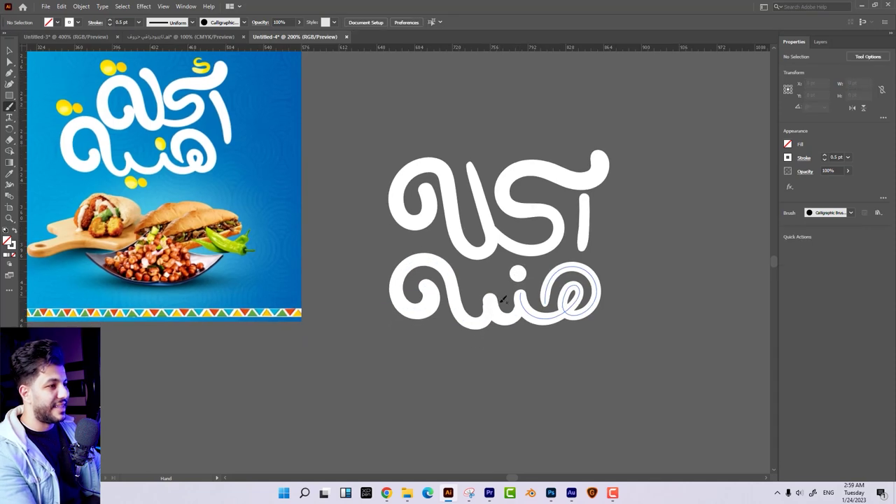
pyautogui.moveTo(502, 339); pyautogui.dragTo(483, 344)
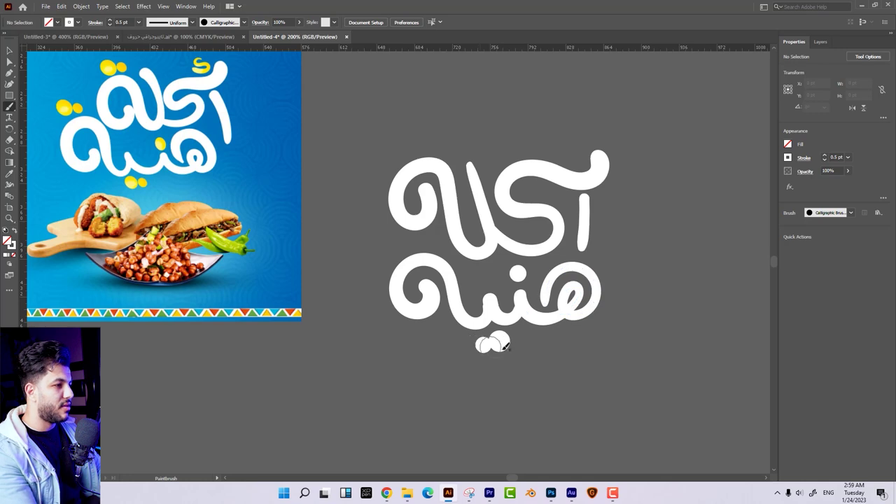
pyautogui.scroll(2, 481, 322)
pyautogui.hscroll(-2, 482, 315)
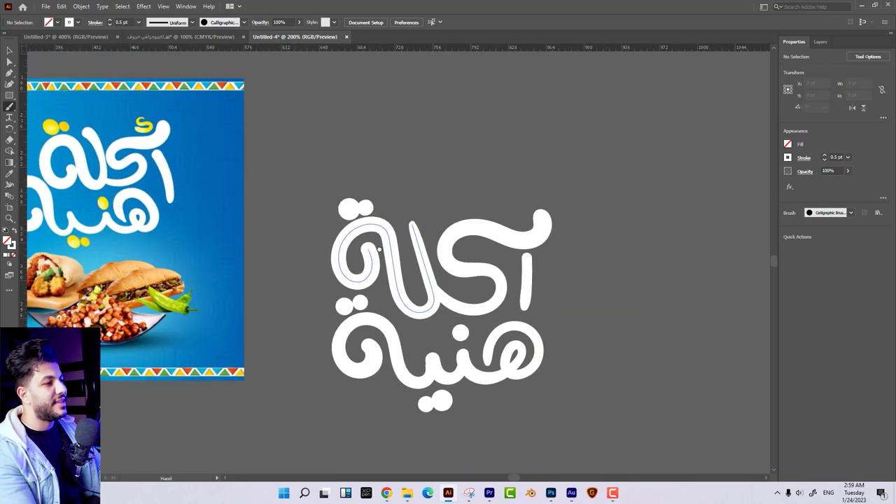
# Paint a hamza and position it on top of the alif.
pyautogui.keyDown('ctrl'); pyautogui.click(519, 186); pyautogui.keyUp('ctrl')
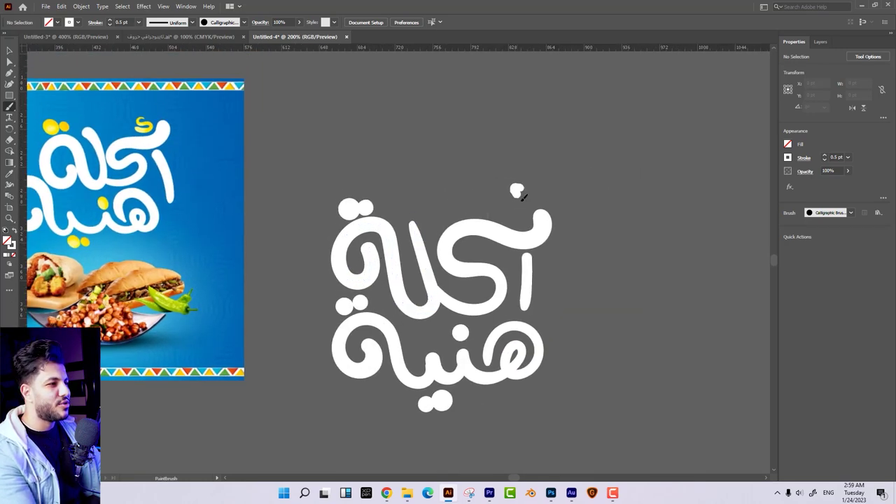
pyautogui.moveTo(522, 201); pyautogui.dragTo(531, 196)
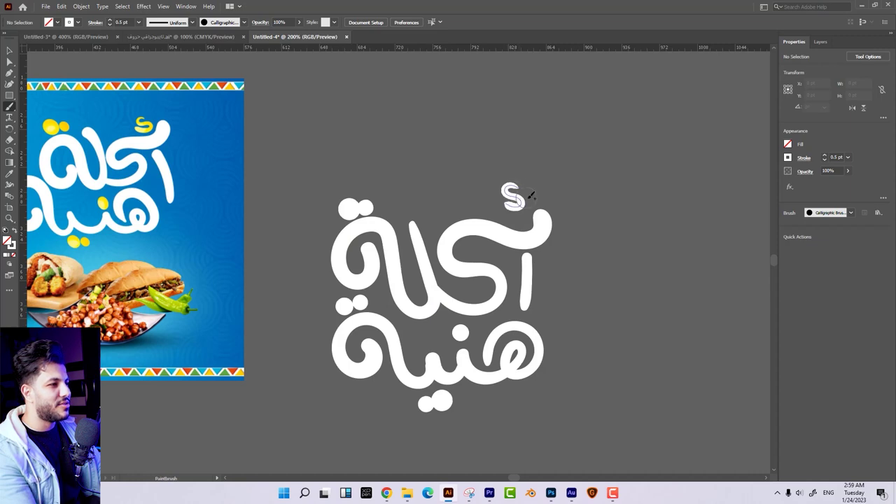
pyautogui.click(9, 51)
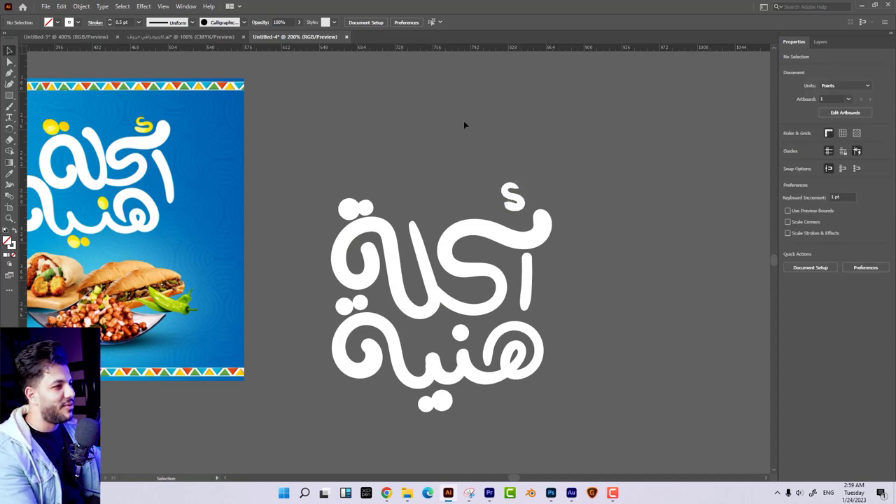
pyautogui.moveTo(521, 203); pyautogui.dragTo(528, 214)
pyautogui.click(624, 355)
# Select and copy the finished أكلة هنية lettering, then bring Photoshop forward.
pyautogui.moveTo(624, 360)
pyautogui.mouseDown()
pyautogui.moveTo(627, 332)
pyautogui.moveTo(686, 328)
pyautogui.mouseUp()
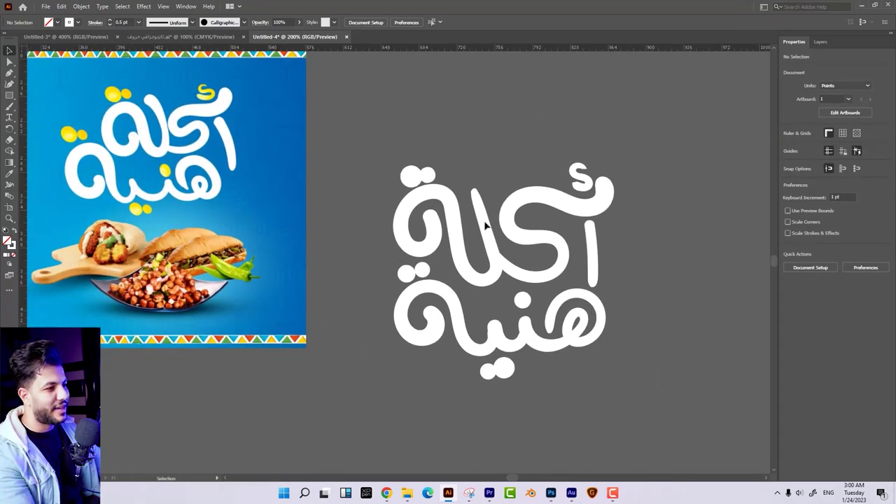
pyautogui.click(566, 259)
pyautogui.click(637, 239)
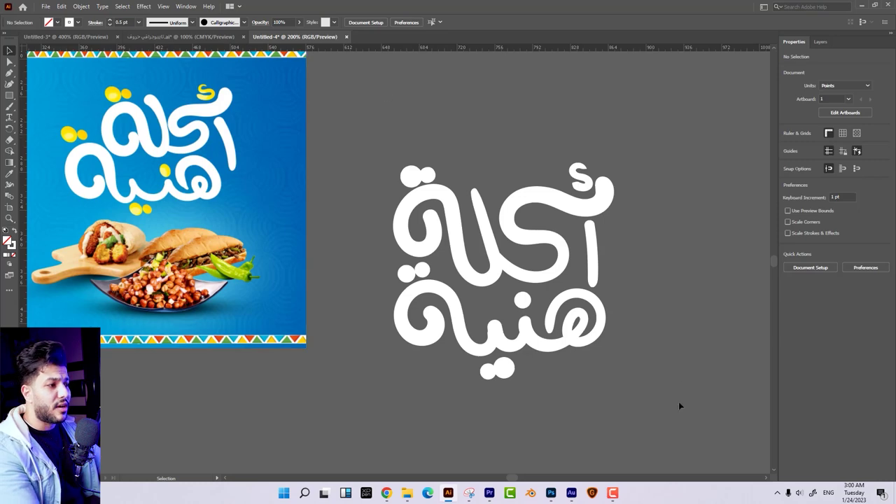
pyautogui.click(449, 196)
pyautogui.hotkey('ctrl', 'z')
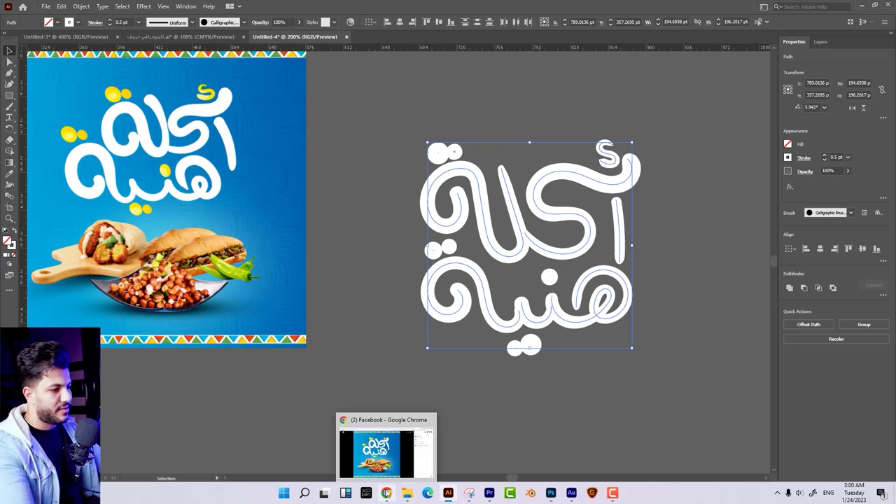
pyautogui.click(551, 493)
pyautogui.click(20, 5)
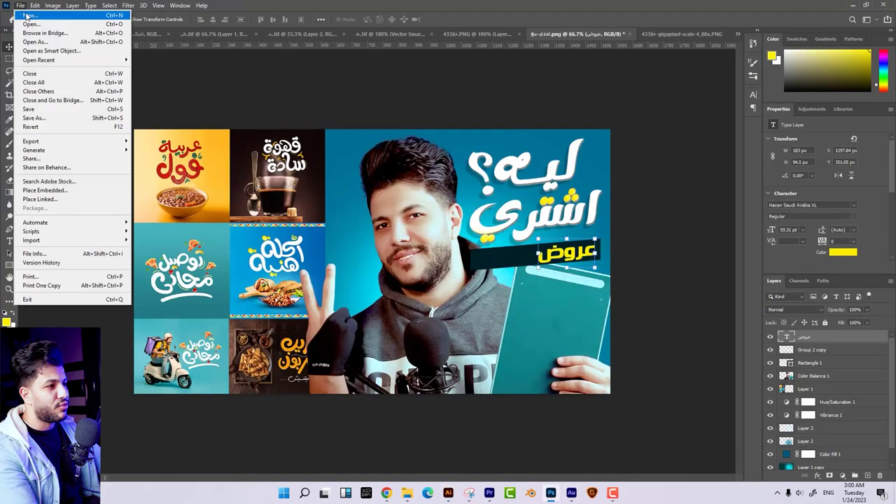
# Paste the lettering as a Vector Smart Object into a new Photoshop document, then switch to Chrome.
pyautogui.click(76, 16)
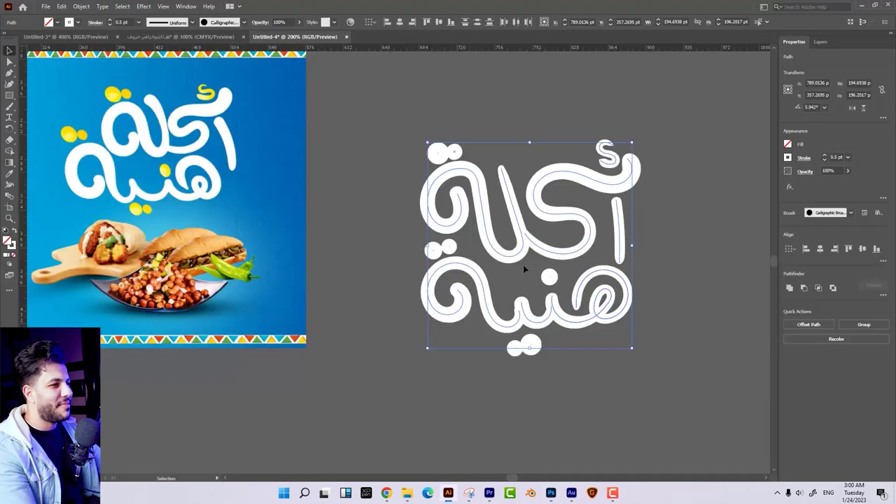
pyautogui.hotkey('ctrl', 'v')
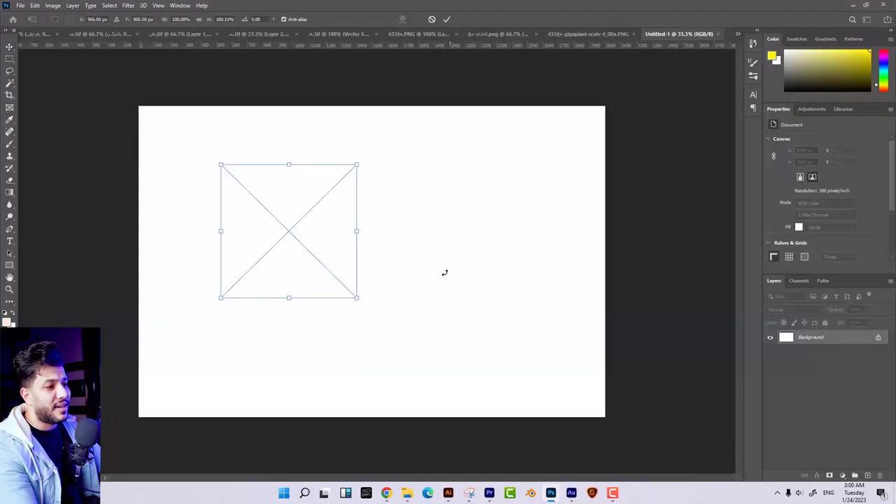
pyautogui.moveTo(353, 168); pyautogui.dragTo(425, 205)
pyautogui.press('Return')
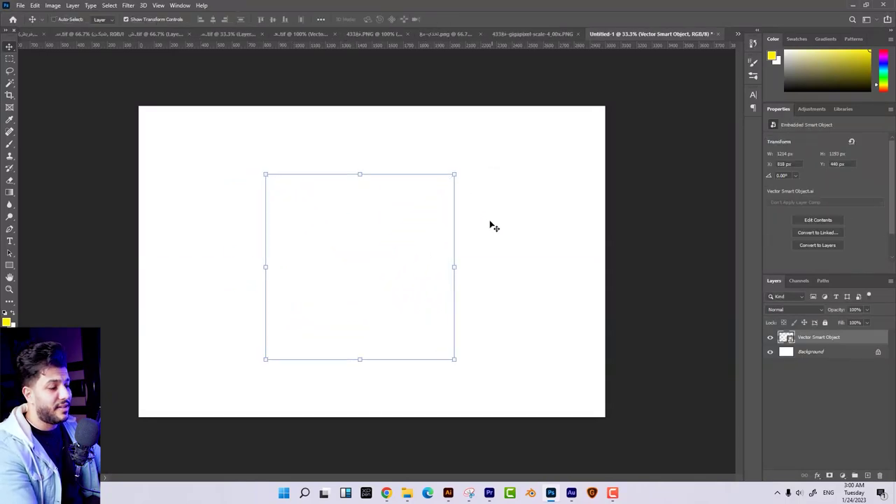
pyautogui.click(386, 493)
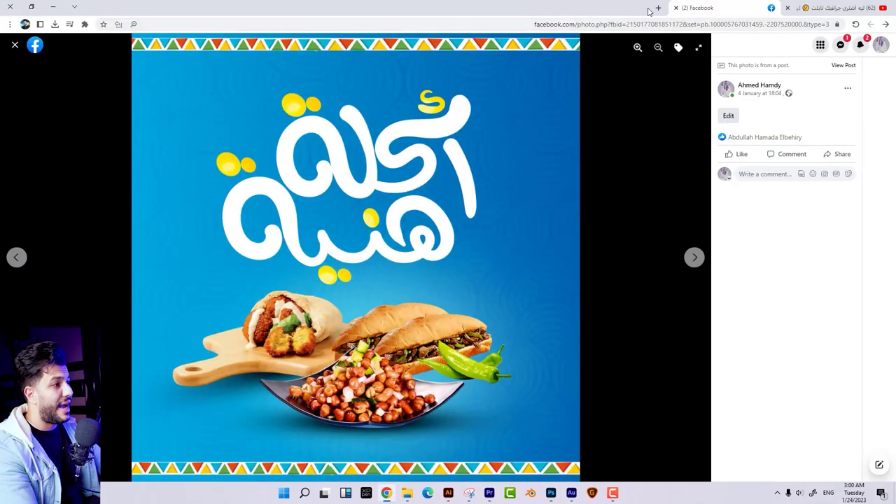
# Load freepik.com in a new tab and browse its home page.
pyautogui.click(659, 7)
pyautogui.write('freepik')
pyautogui.press('Return')
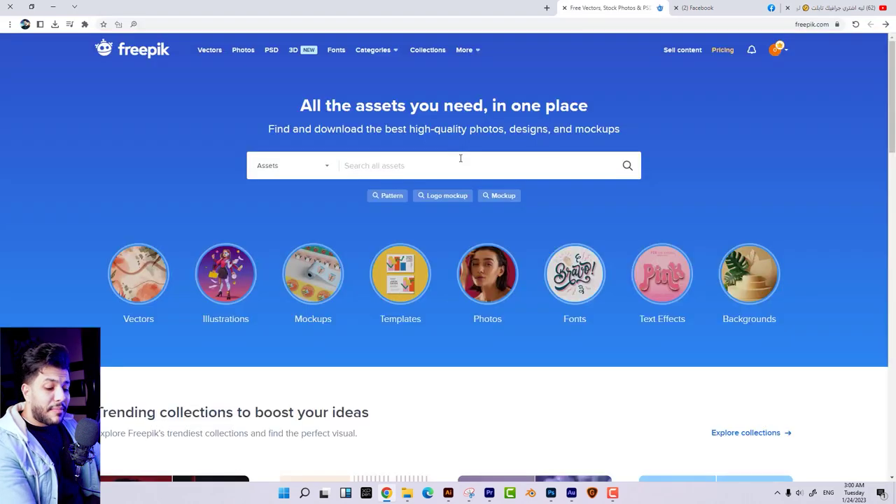
pyautogui.scroll(-1, 602, 186)
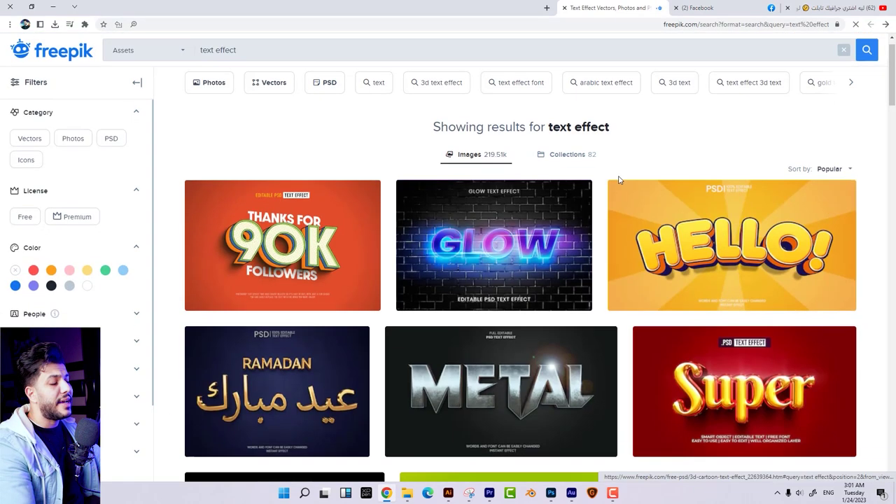
pyautogui.scroll(-3, 619, 180)
pyautogui.scroll(-3, 619, 180)
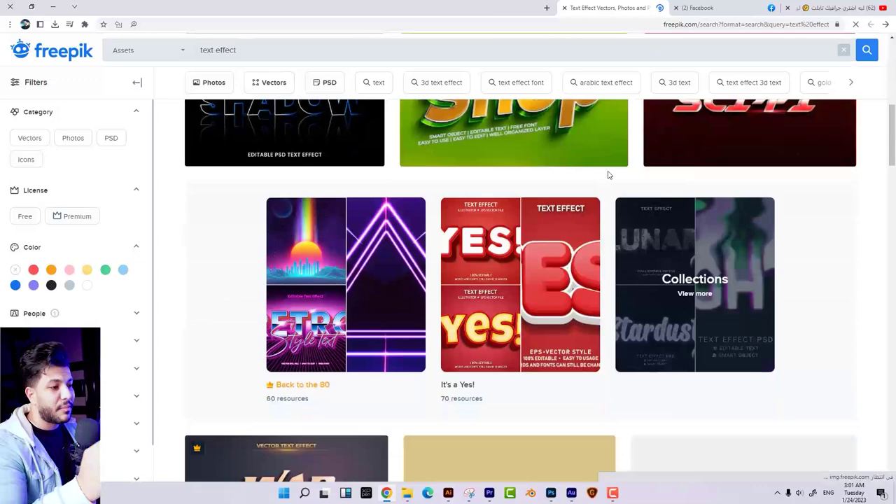
pyautogui.scroll(-1, 608, 177)
pyautogui.scroll(2, 608, 177)
pyautogui.scroll(2, 701, 238)
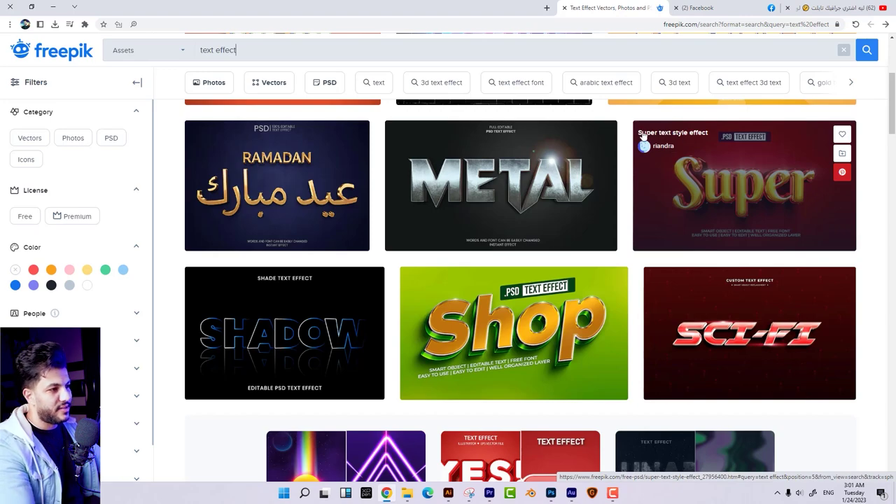
pyautogui.scroll(4, 642, 134)
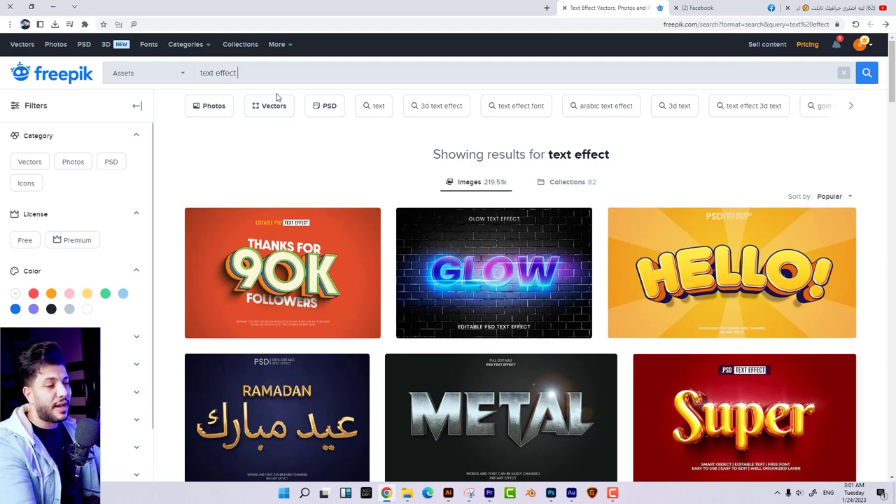
# Search 'text effect cheese' and open the Cheese text style effect PSD page.
pyautogui.write('cheese')
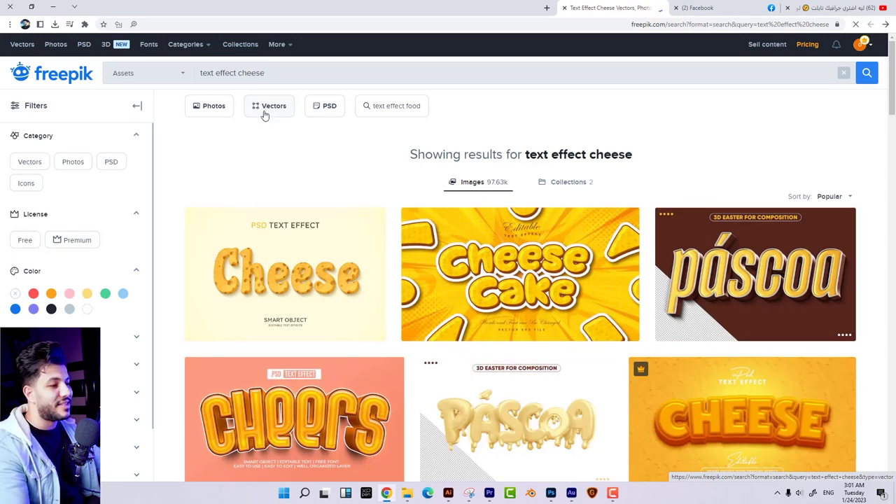
pyautogui.scroll(-2, 384, 219)
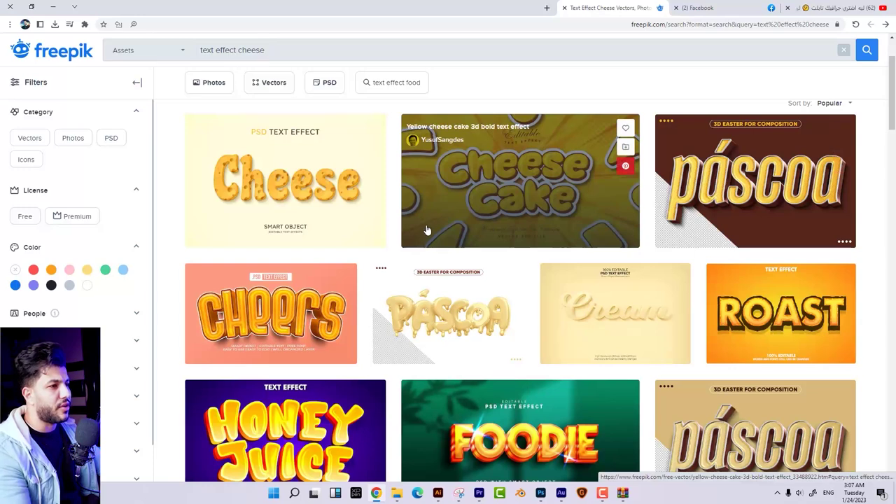
pyautogui.click(334, 191)
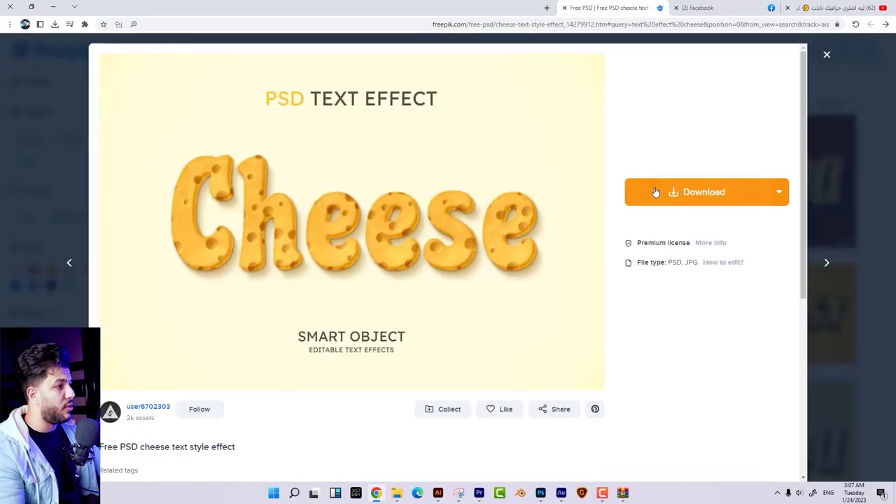
# Download the cheese text effect zip and open Cheese_text_effect.psd from it in WinRAR.
pyautogui.click(655, 192)
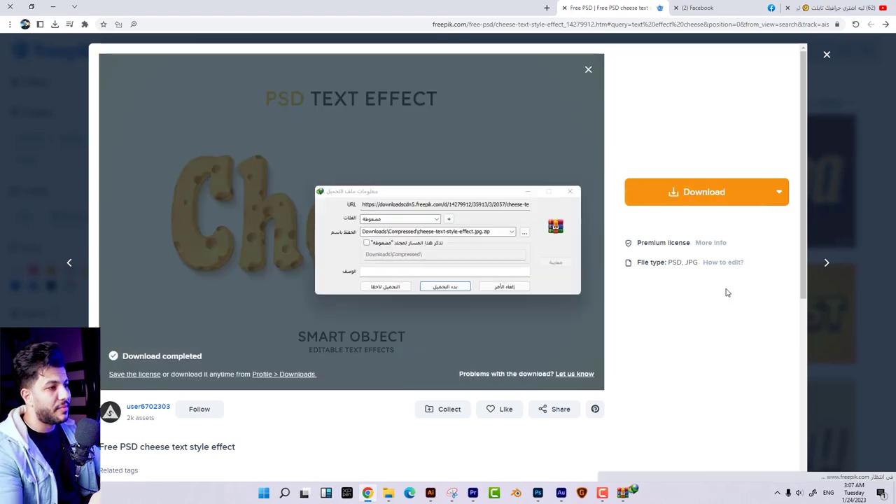
pyautogui.click(465, 286)
pyautogui.click(363, 280)
pyautogui.click(63, 184)
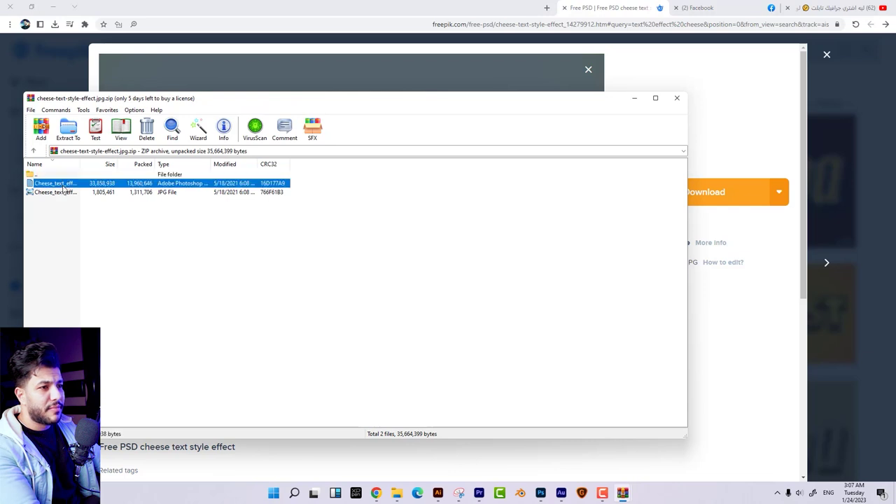
pyautogui.doubleClick(63, 183)
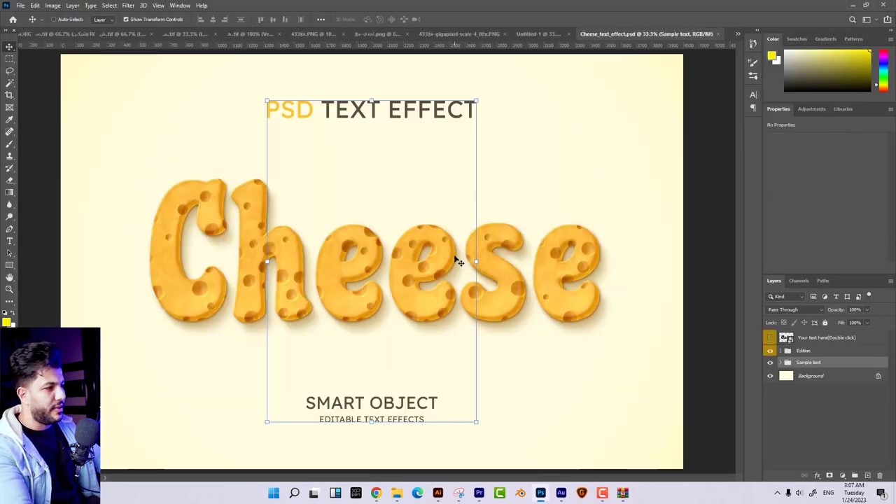
# Open the 'Your text here' smart object as Your Text.psb and hide its sample Cheese text layer.
pyautogui.click(782, 341)
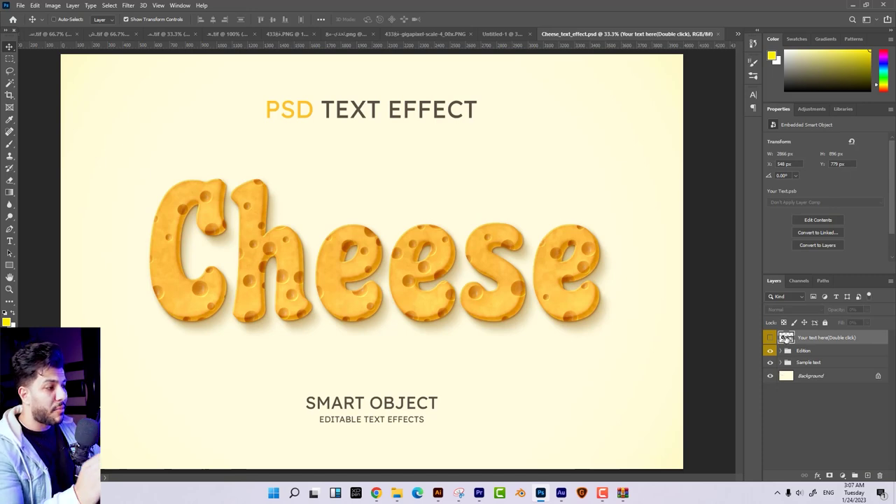
pyautogui.doubleClick(785, 338)
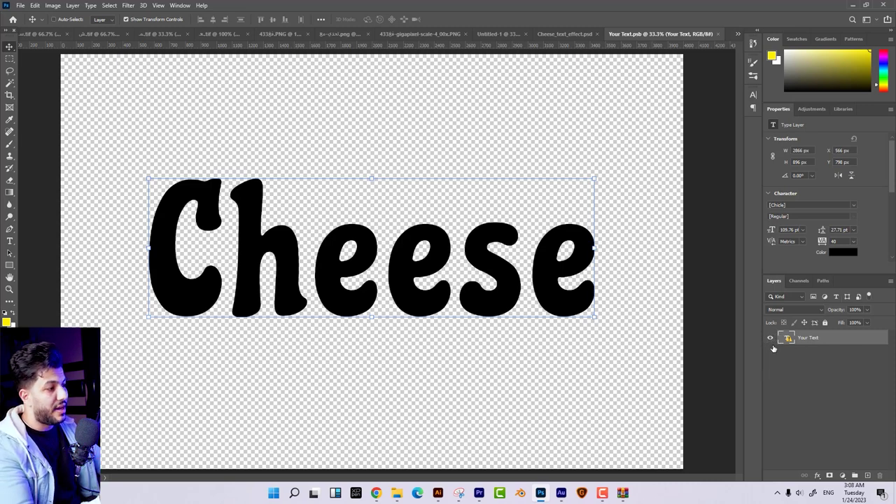
pyautogui.click(770, 338)
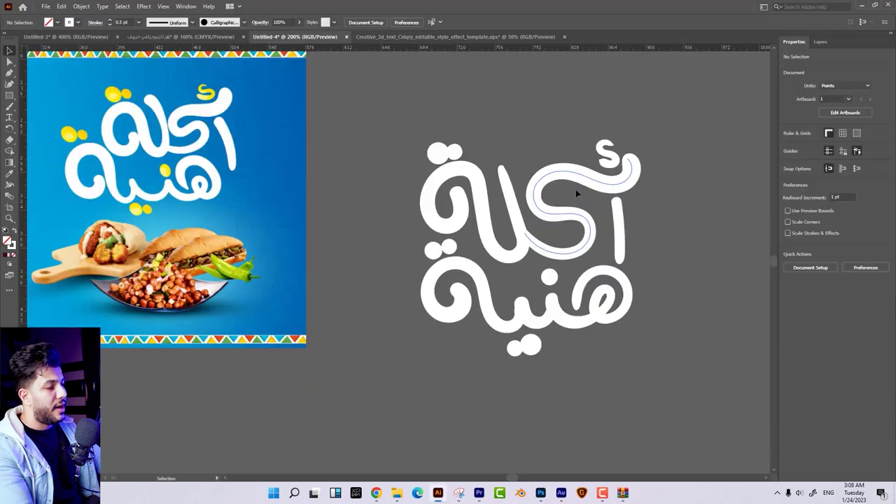
# Paste the Arabic lettering from Illustrator into Your Text.psb and position it on the canvas.
pyautogui.click(431, 168)
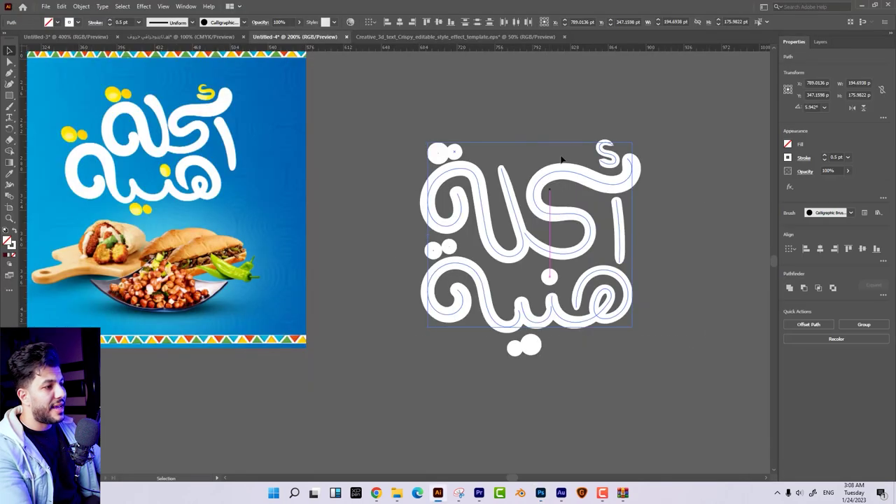
pyautogui.click(673, 387)
pyautogui.click(424, 168)
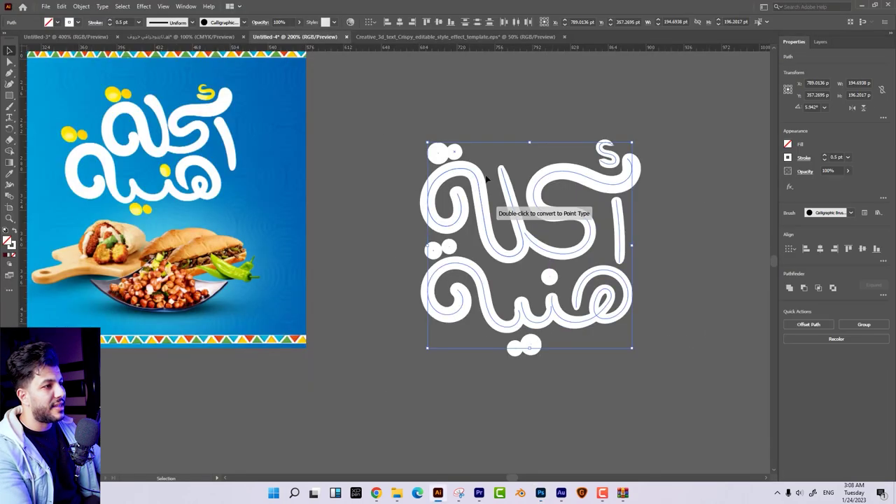
pyautogui.hotkey('ctrl', 'v')
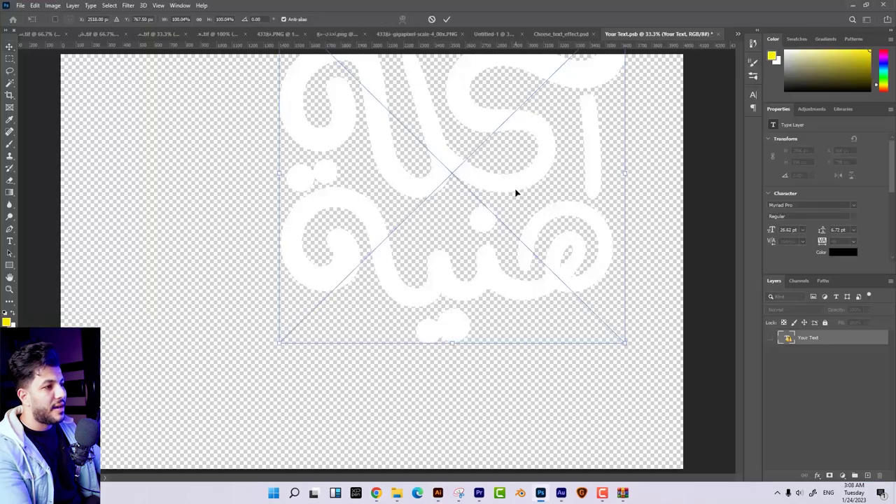
pyautogui.moveTo(516, 194); pyautogui.dragTo(451, 256)
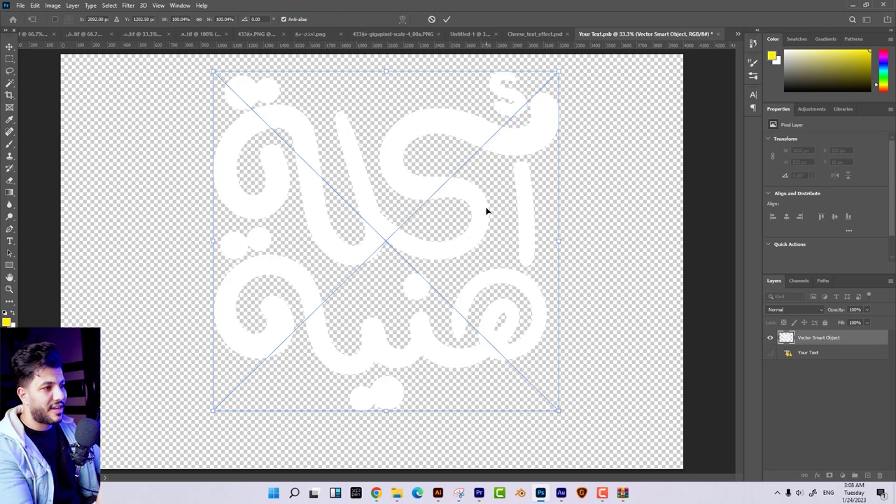
pyautogui.press('Return')
pyautogui.moveTo(488, 212); pyautogui.dragTo(483, 207)
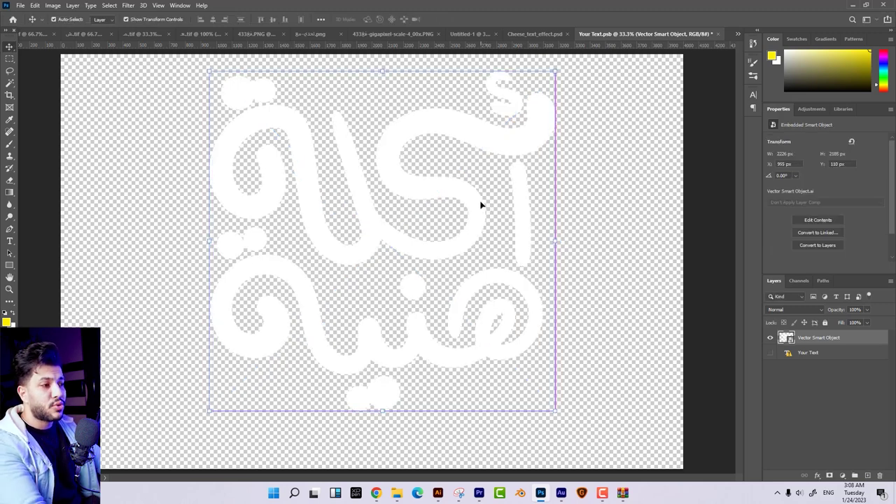
# Turn the lettering solid black with Hue/Saturation Lightness -100, then save and close the smart object.
pyautogui.hotkey('ctrl', 'u')
pyautogui.moveTo(424, 207); pyautogui.dragTo(364, 208)
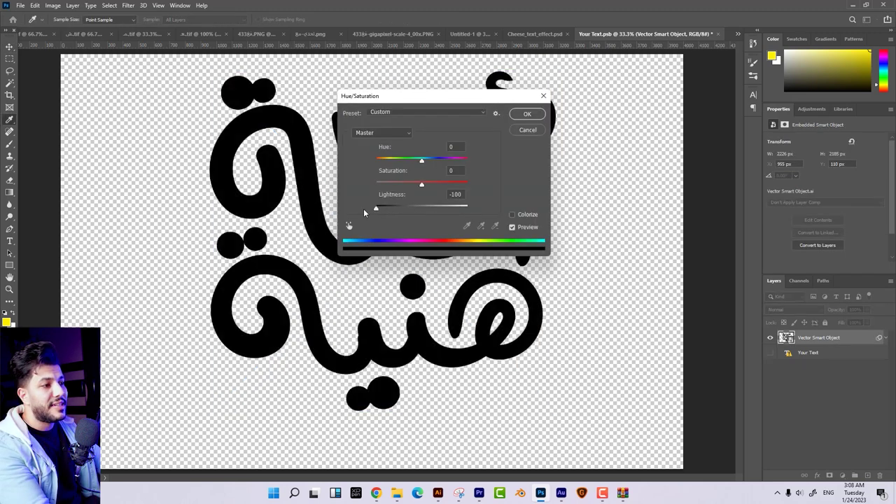
pyautogui.click(528, 114)
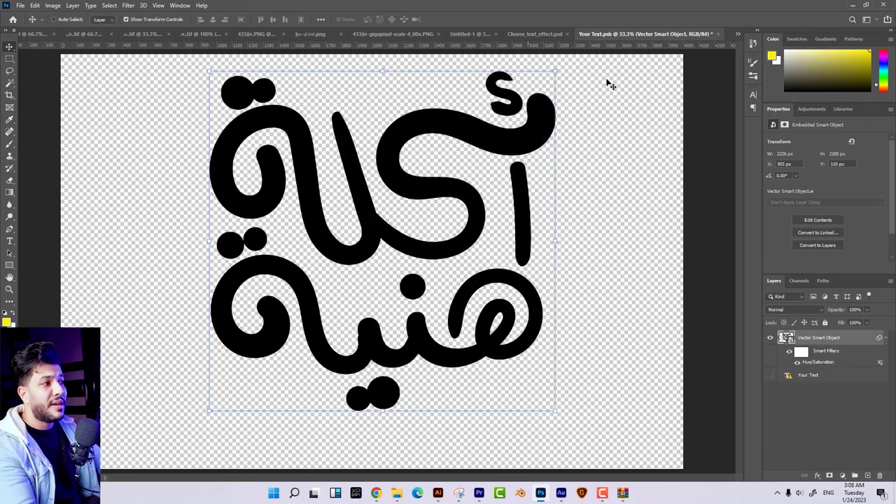
pyautogui.click(719, 34)
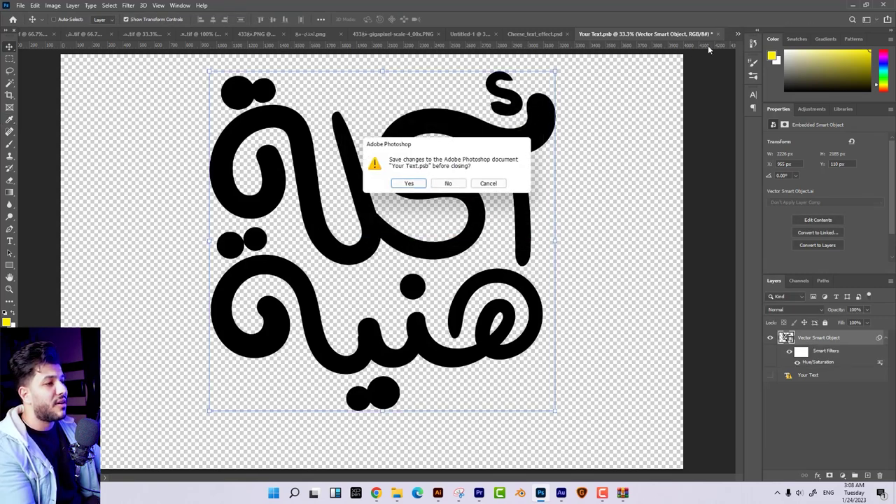
pyautogui.click(409, 183)
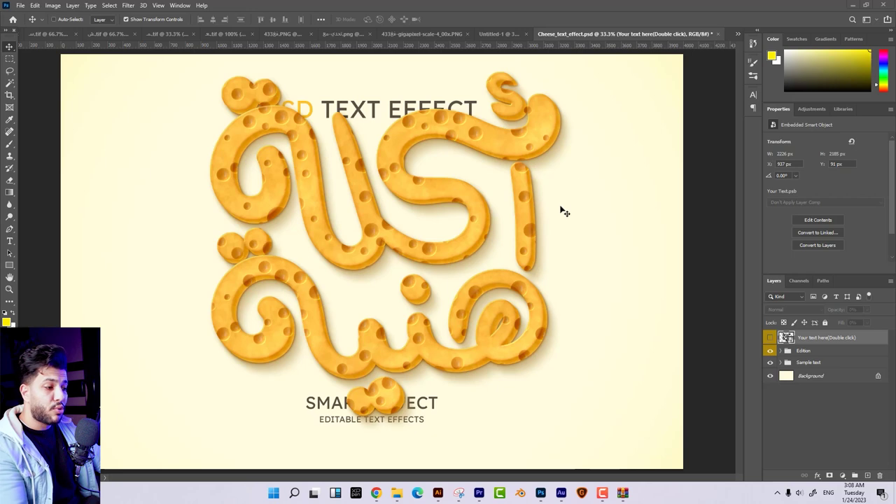
# Switch to the Freepik cheese text effect page in the browser.
pyautogui.click(376, 493)
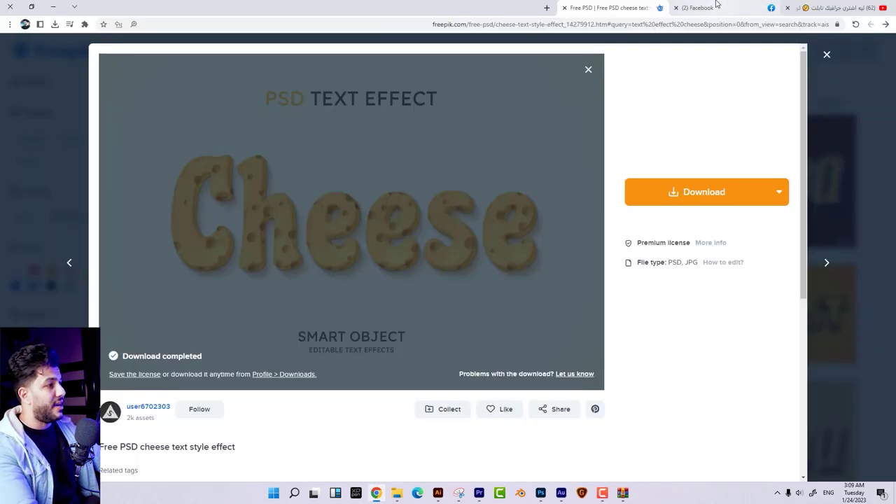
# Filter Freepik results to Vectors and open the Crispy cheese 3D text effect.
pyautogui.click(588, 70)
pyautogui.click(34, 140)
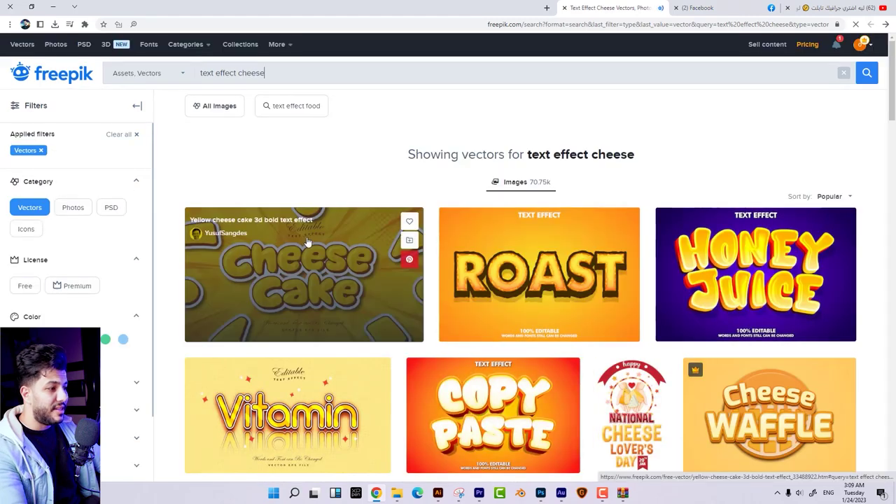
pyautogui.scroll(-2, 314, 243)
pyautogui.scroll(-3, 314, 242)
pyautogui.scroll(-3, 316, 236)
pyautogui.scroll(-1, 316, 234)
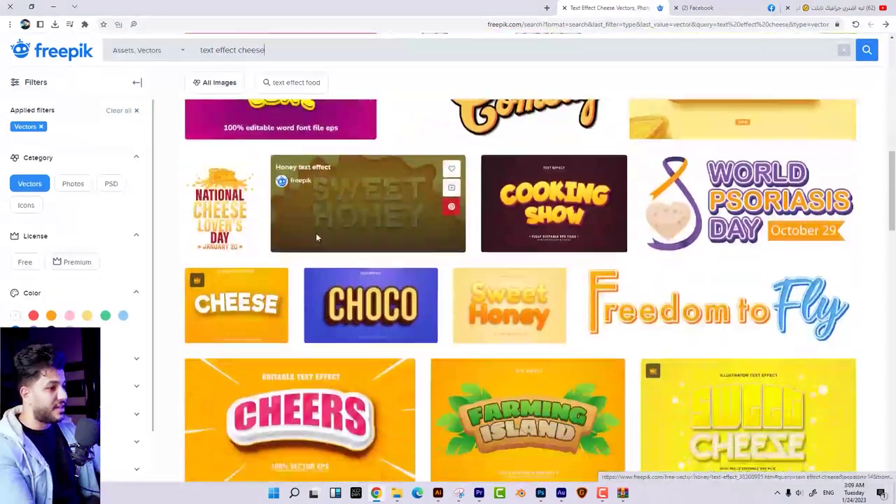
pyautogui.scroll(-4, 315, 233)
pyautogui.scroll(-3, 322, 231)
pyautogui.scroll(-3, 322, 230)
pyautogui.scroll(-3, 319, 233)
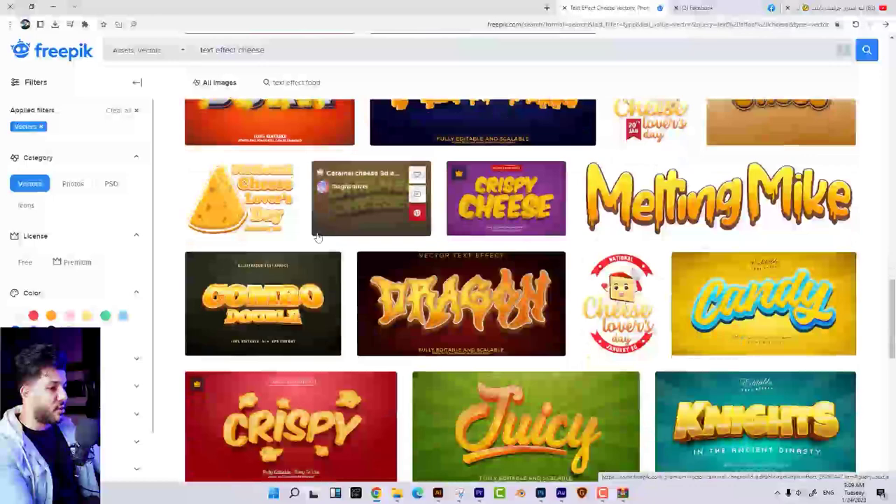
pyautogui.click(490, 210)
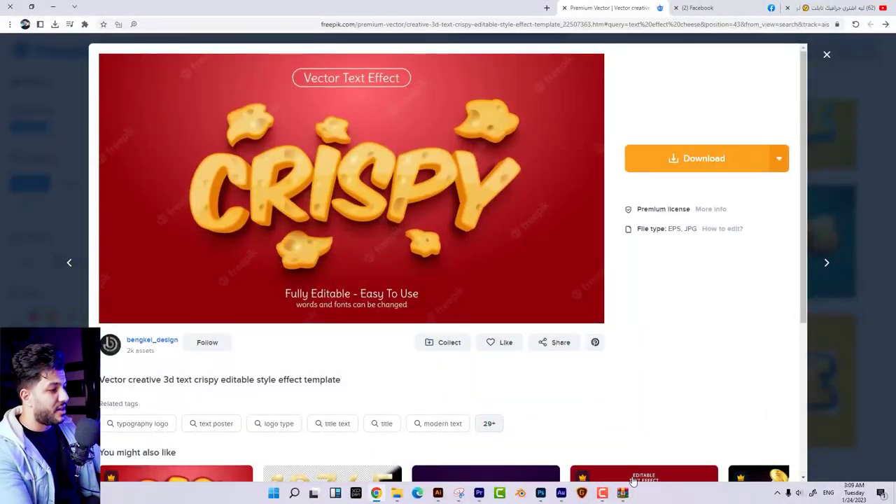
# Download the Crispy archive and open its .eps template in Illustrator.
pyautogui.click(622, 493)
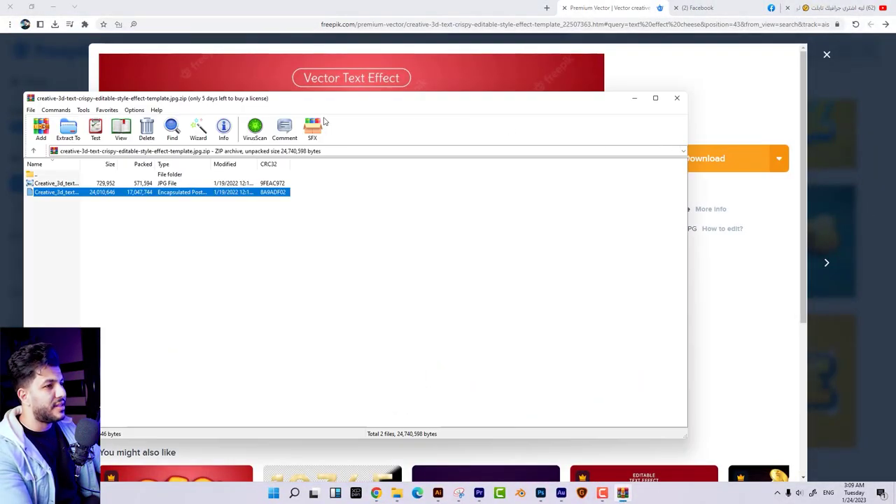
pyautogui.moveTo(324, 98); pyautogui.dragTo(448, 103)
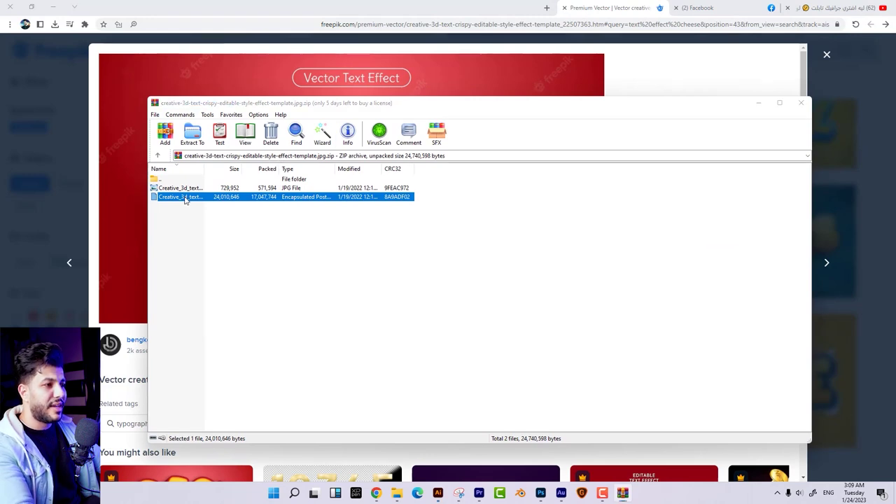
pyautogui.doubleClick(180, 197)
pyautogui.moveTo(581, 296)
pyautogui.mouseDown()
pyautogui.moveTo(436, 197)
pyautogui.moveTo(433, 225)
pyautogui.mouseUp()
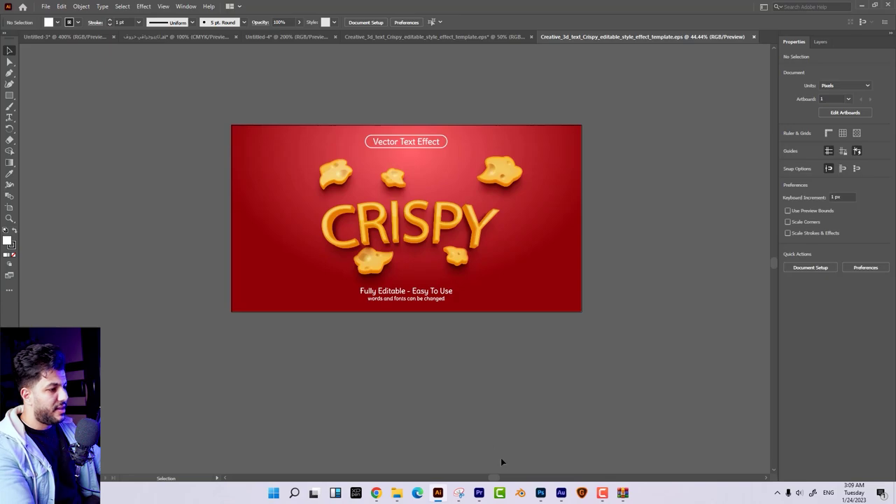
# Paste the black أكلة هنية lettering from Photoshop into the Crispy template and zoom in on it.
pyautogui.click(540, 493)
pyautogui.hotkey('ctrl', 'Tab')
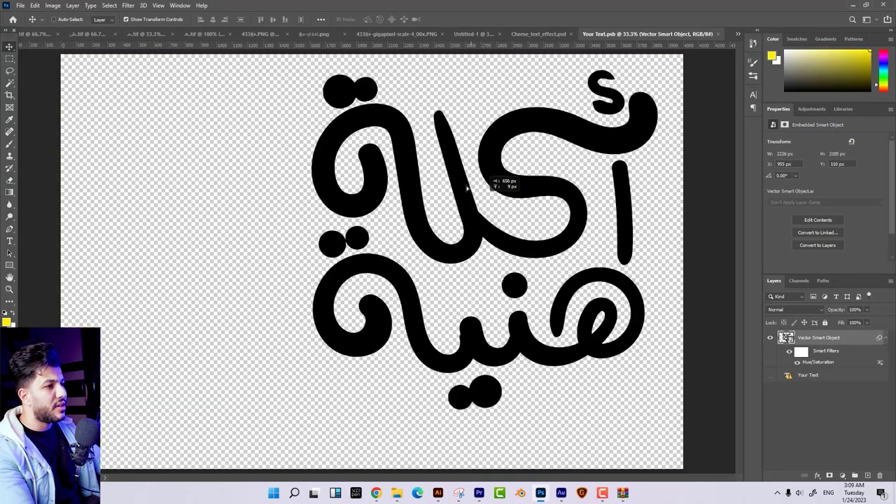
pyautogui.hotkey('ctrl', 'v')
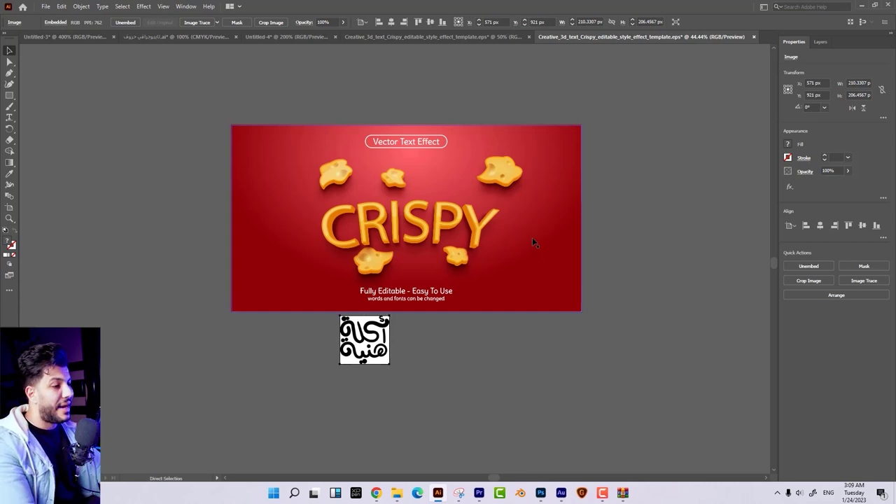
pyautogui.hotkey('ctrl', '1')
pyautogui.hotkey('ctrl', '+')
pyautogui.hotkey('ctrl', '+')
pyautogui.hotkey('ctrl', '+')
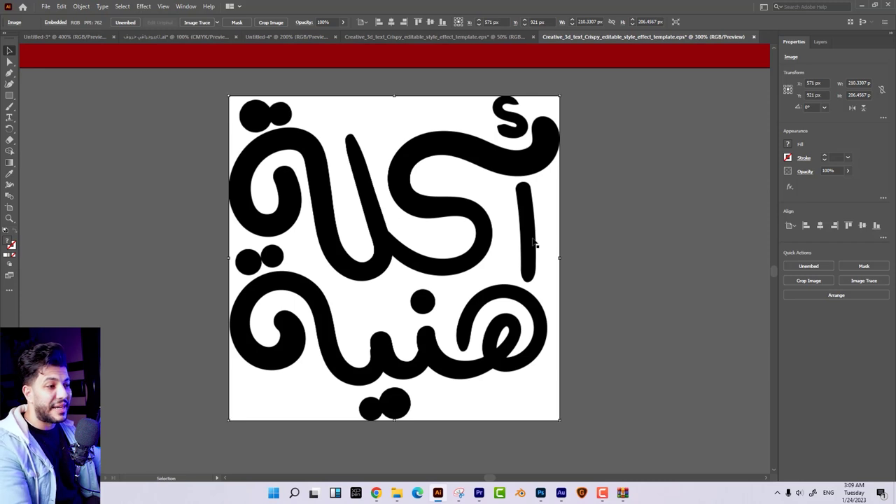
# Image Trace the pasted lettering with the [Default] preset, accept the warning, and expand it.
pyautogui.hotkey('ctrl', '+')
pyautogui.hotkey('ctrl', '+')
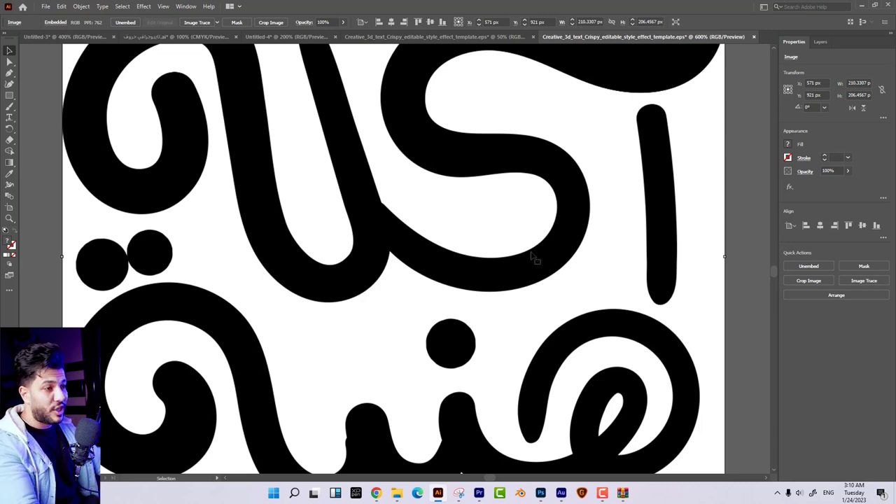
pyautogui.click(859, 284)
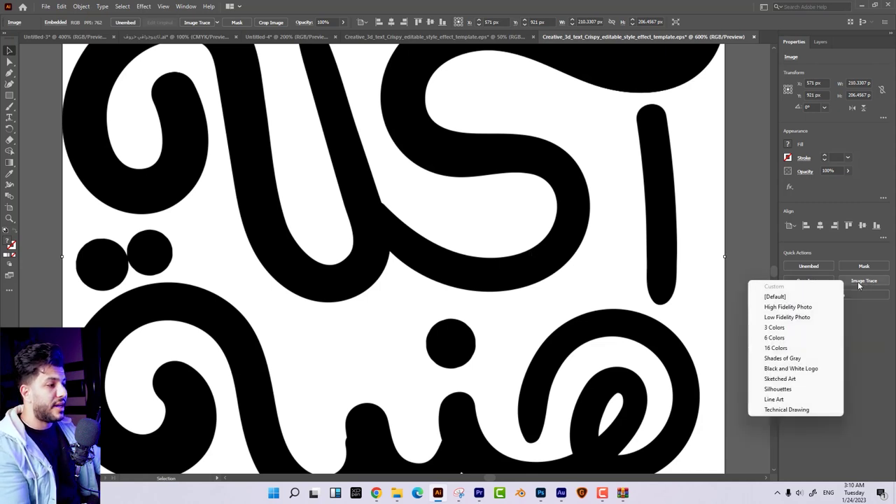
pyautogui.click(775, 296)
pyautogui.click(503, 260)
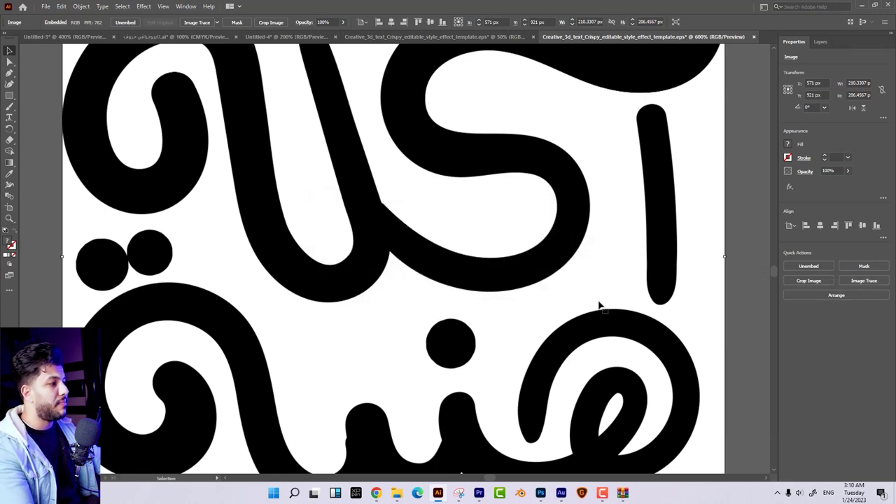
pyautogui.click(835, 299)
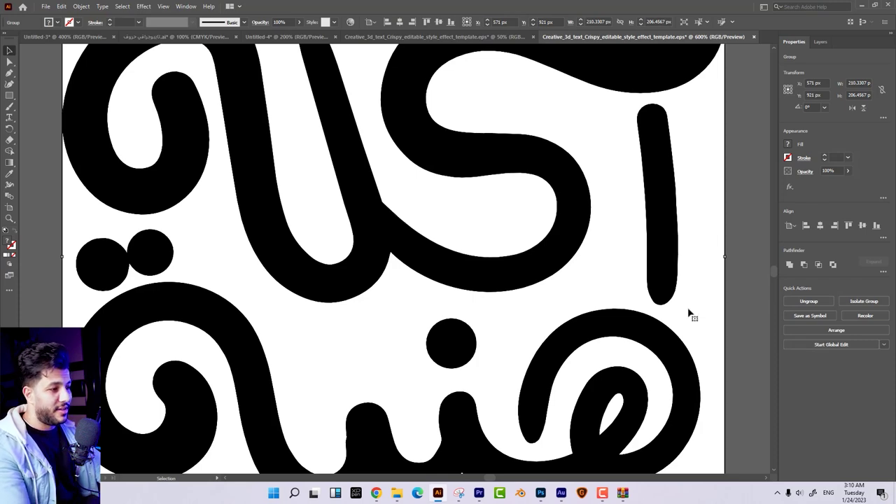
# Select the traced lettering's white background with the Magic Wand and delete it.
pyautogui.hotkey('ctrl', '-')
pyautogui.hotkey('ctrl', '-')
pyautogui.scroll(2, 690, 314)
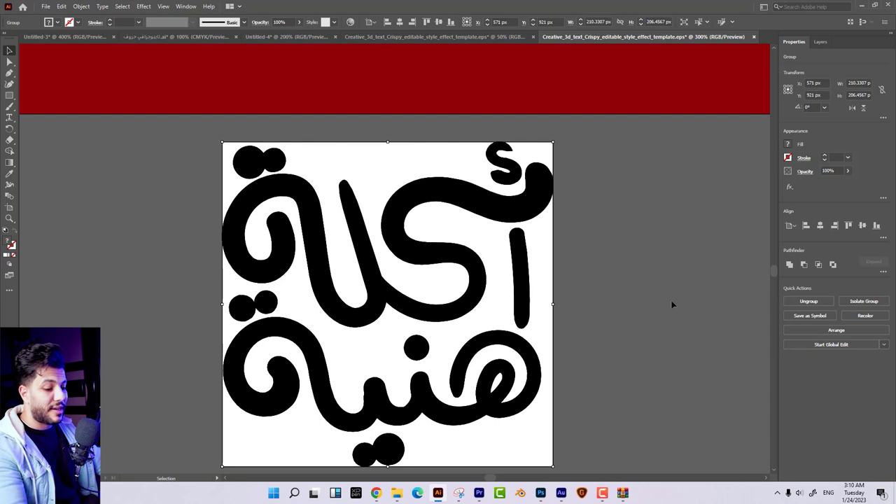
pyautogui.press('y')
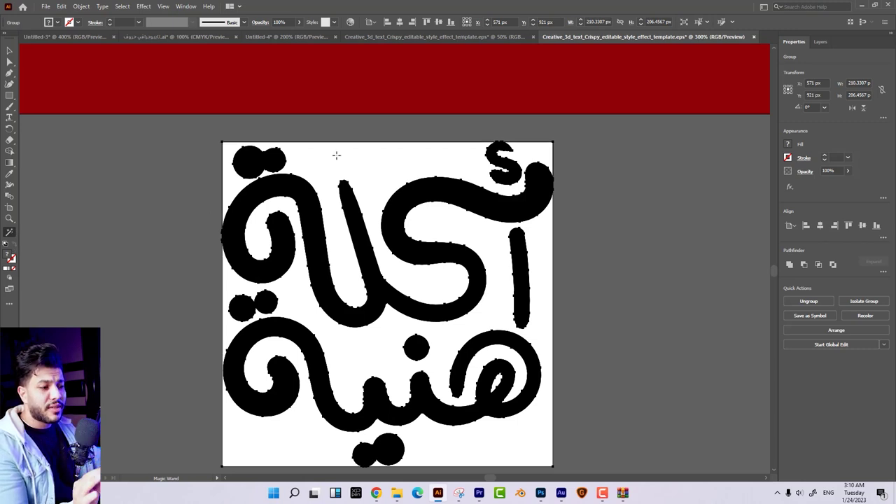
pyautogui.click(336, 155)
pyautogui.press('Delete')
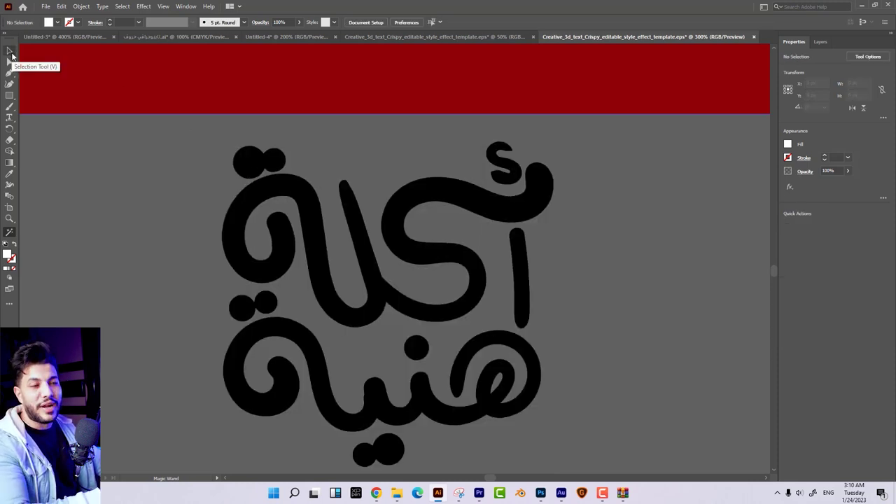
# Fit the Crispy template in view and enlarge the Arabic lettering from its centre.
pyautogui.click(10, 51)
pyautogui.hotkey('ctrl', '0')
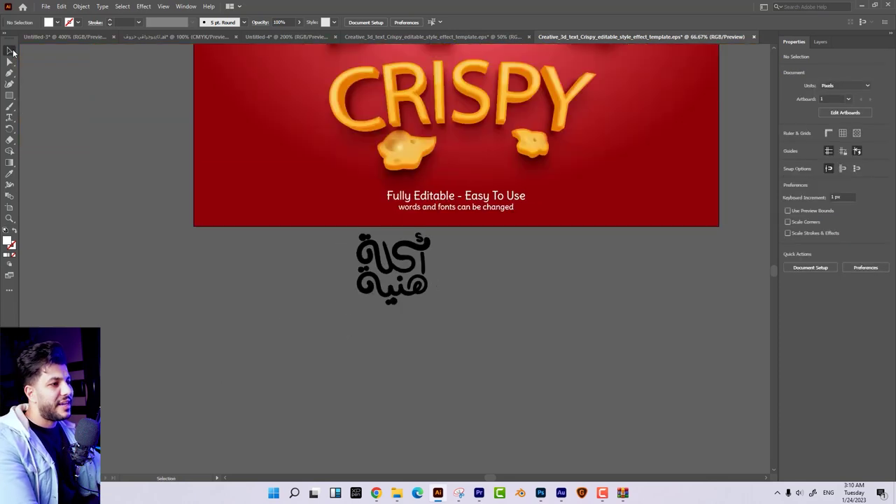
pyautogui.moveTo(160, 326); pyautogui.dragTo(152, 320)
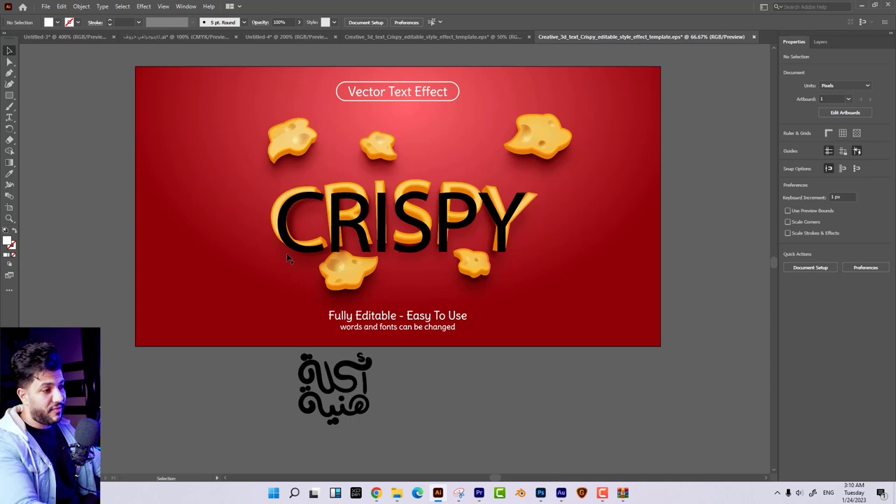
pyautogui.click(364, 396)
pyautogui.moveTo(373, 427)
pyautogui.mouseDown()
pyautogui.moveTo(441, 447)
pyautogui.moveTo(455, 461)
pyautogui.mouseUp()
# Open the Graphic Styles panel at the upper left, try the orange style, and select the CRISPY heading.
pyautogui.click(186, 7)
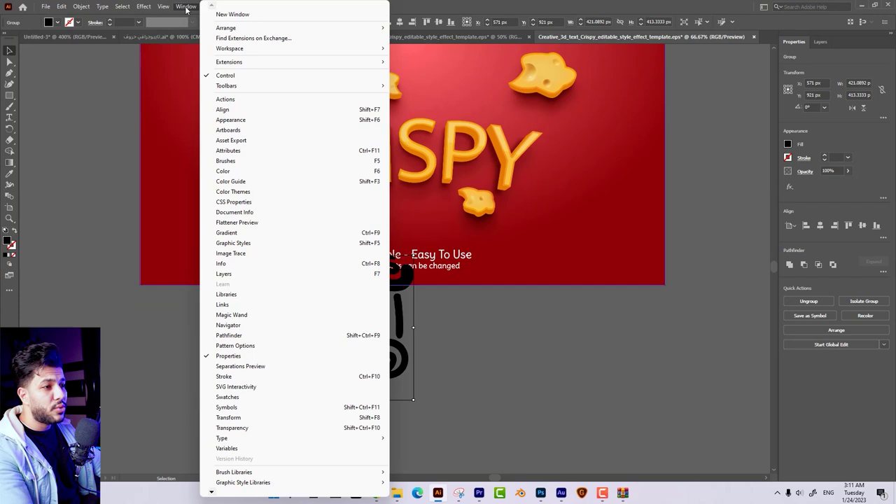
pyautogui.click(233, 243)
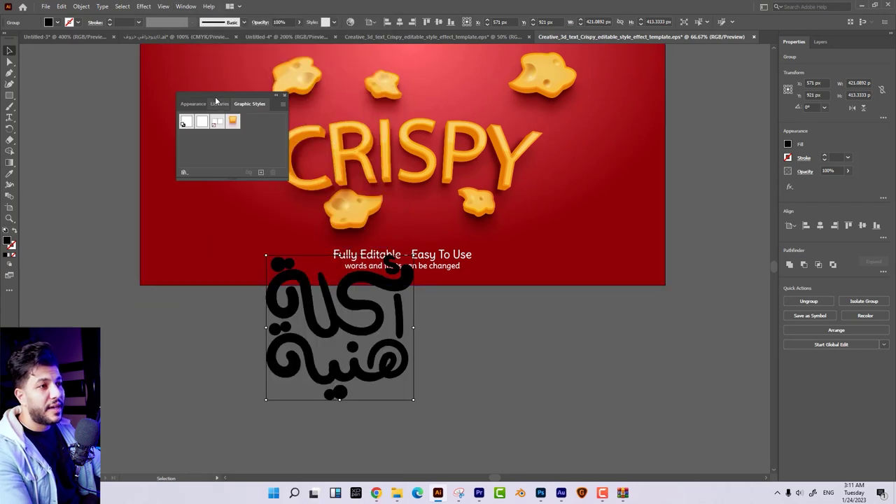
pyautogui.moveTo(209, 98); pyautogui.dragTo(109, 84)
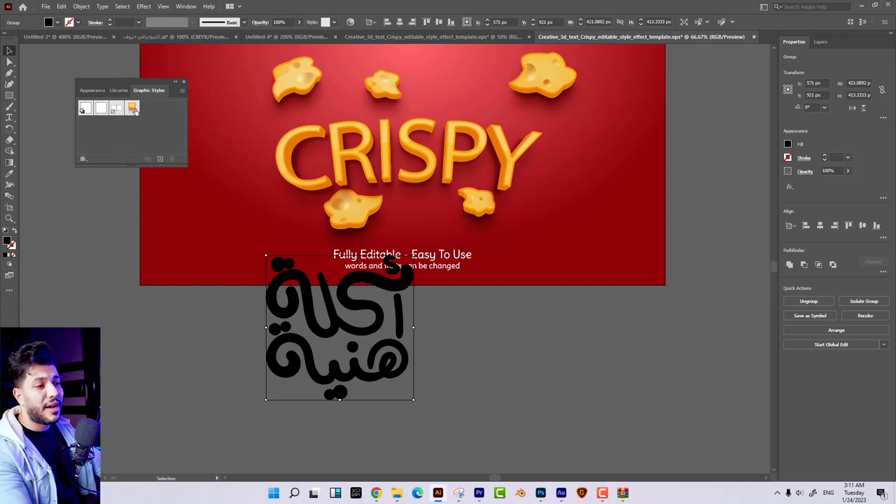
pyautogui.click(133, 109)
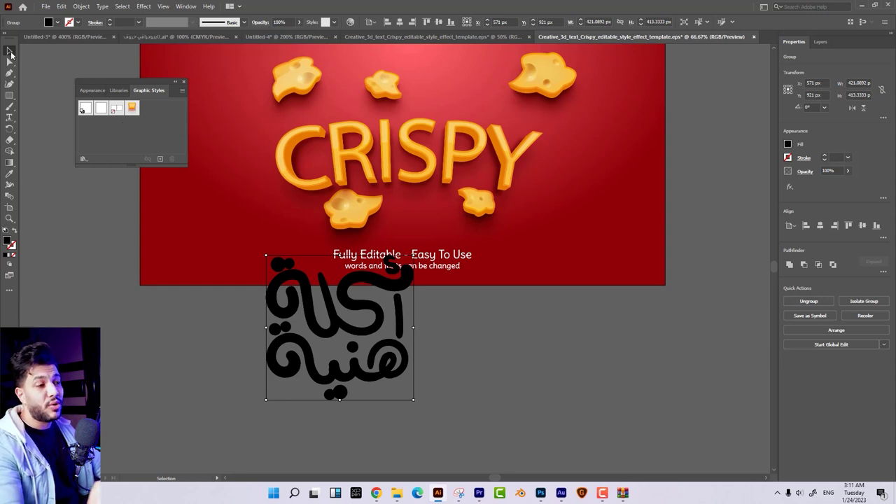
pyautogui.click(363, 170)
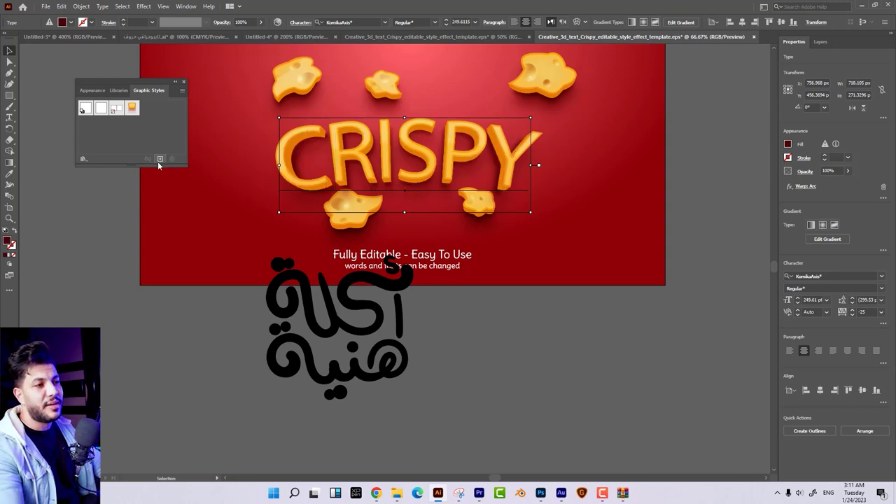
# Save the CRISPY look as a new graphic style and scale the styled Arabic lettering up.
pyautogui.click(159, 160)
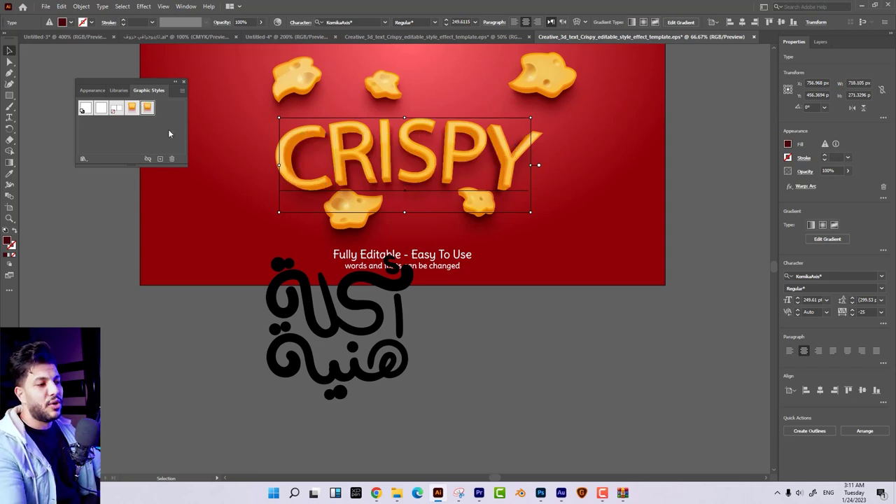
pyautogui.click(354, 309)
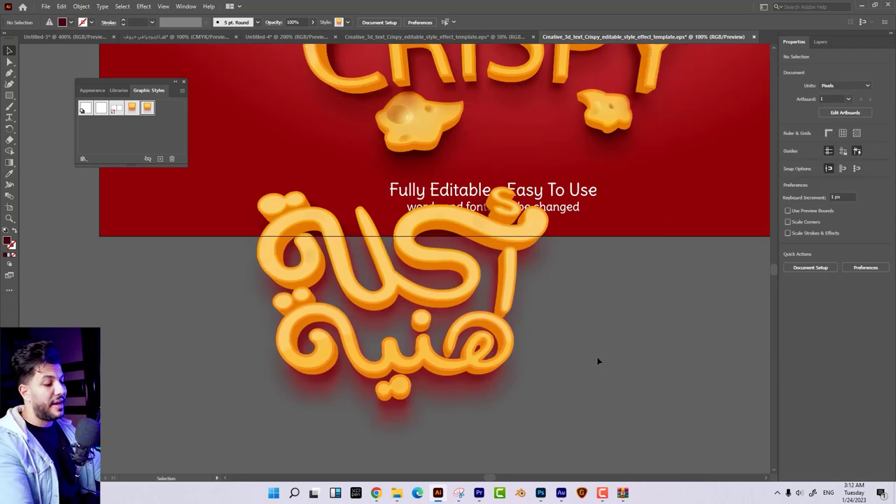
pyautogui.hotkey('ctrl', '-')
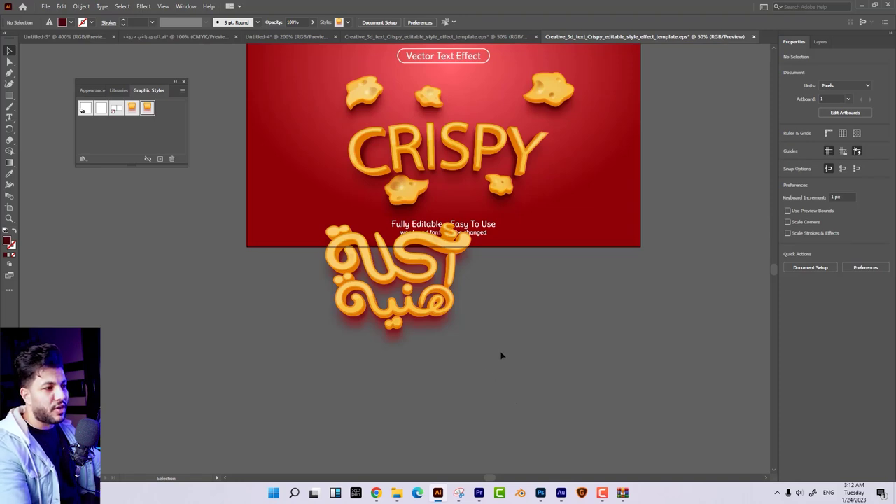
pyautogui.moveTo(295, 248)
pyautogui.mouseDown()
pyautogui.moveTo(454, 318)
pyautogui.moveTo(721, 474)
pyautogui.mouseUp()
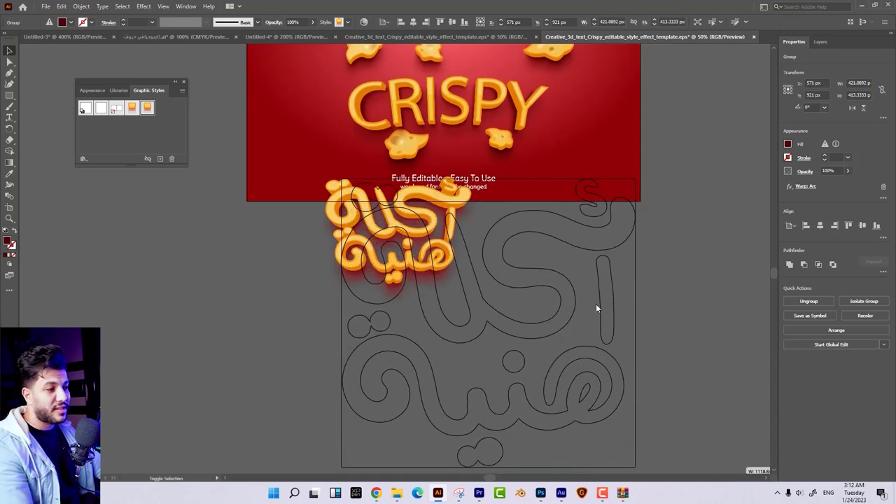
pyautogui.click(711, 299)
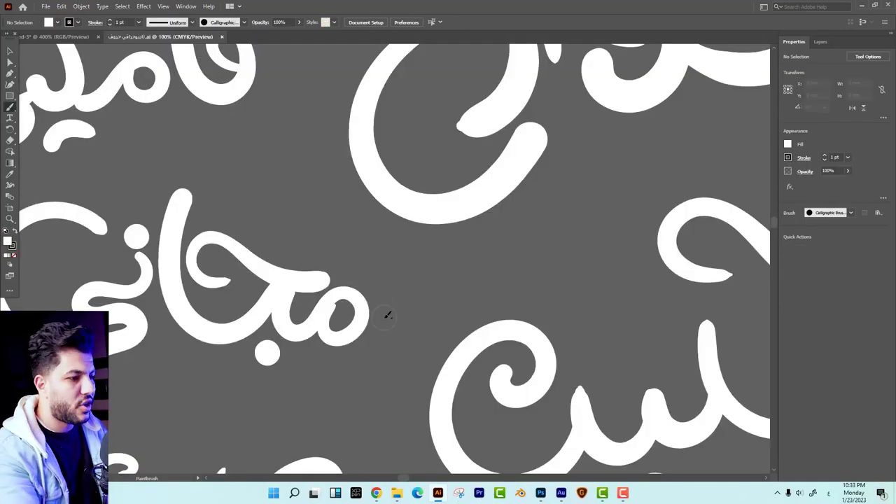
pyautogui.click(356, 493)
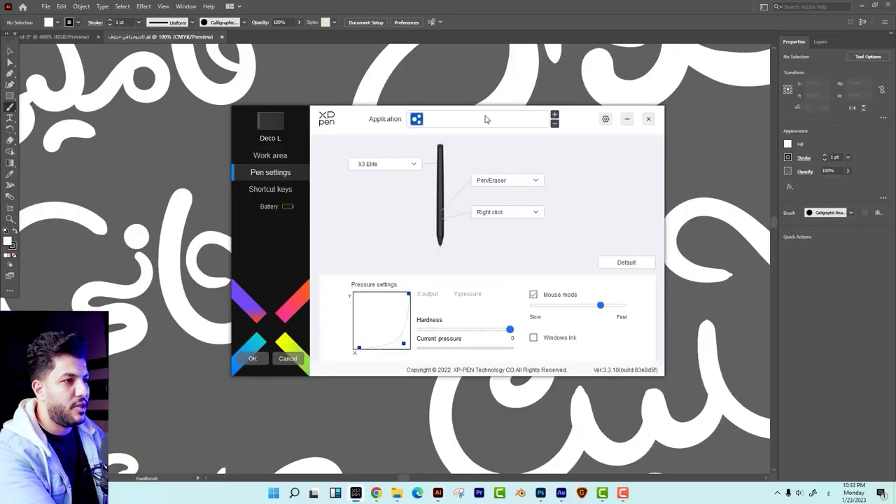
# Review the XP-Pen Work area mapping and the K3 shortcut key options.
pyautogui.click(303, 152)
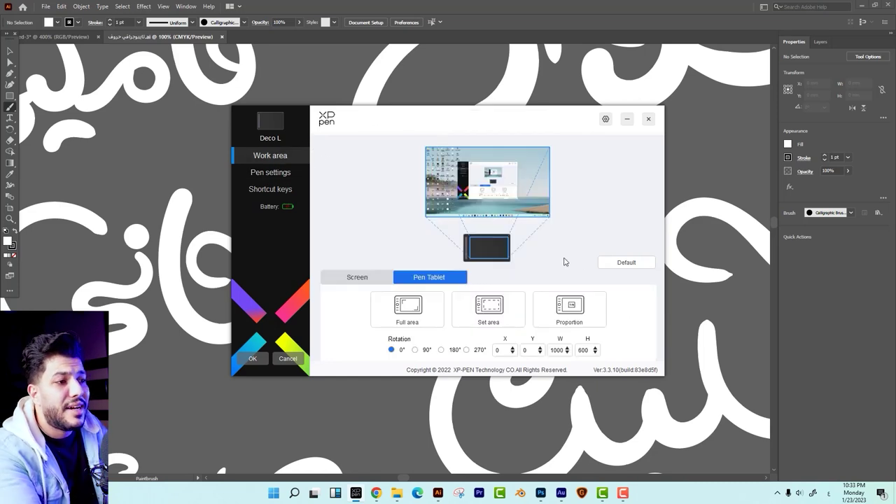
pyautogui.click(629, 266)
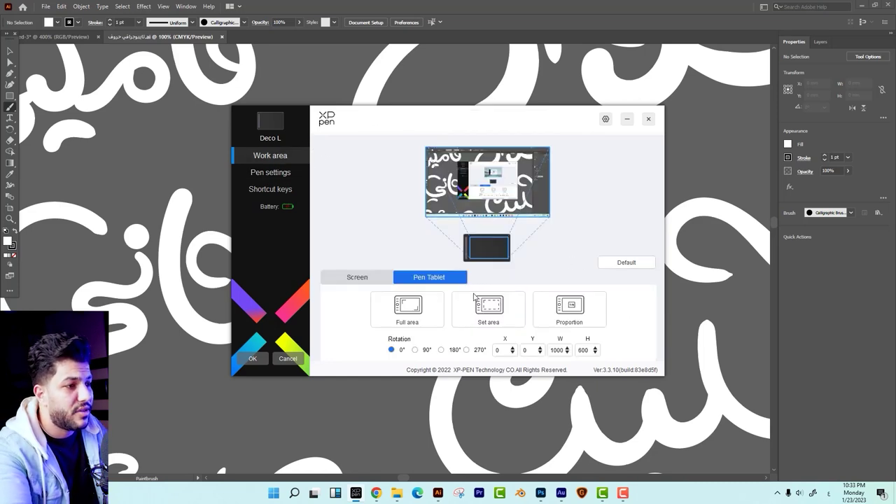
pyautogui.click(259, 172)
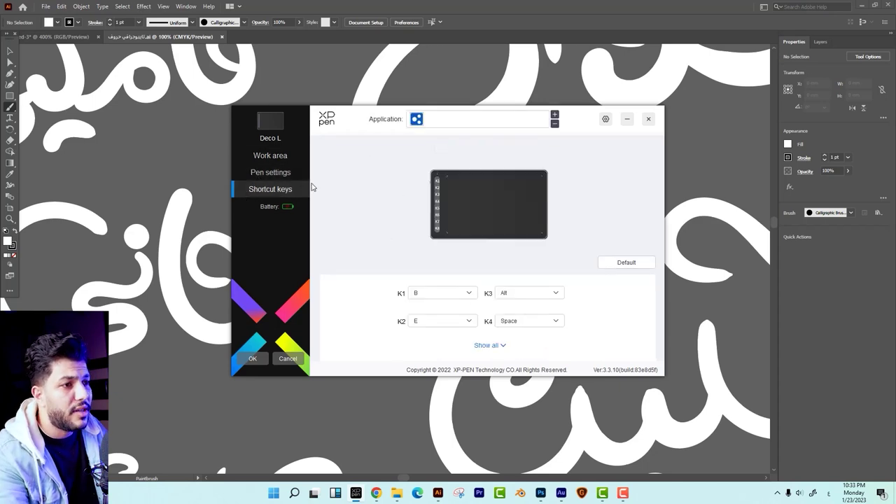
pyautogui.click(512, 297)
pyautogui.click(508, 303)
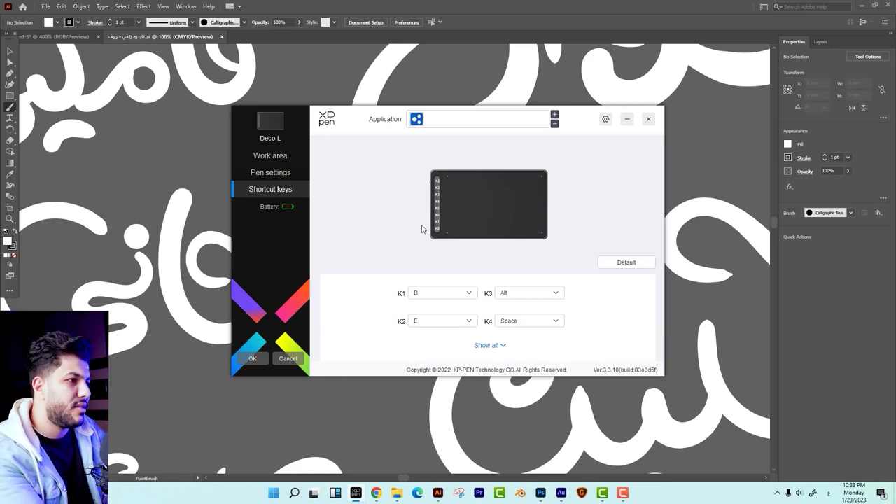
pyautogui.click(271, 172)
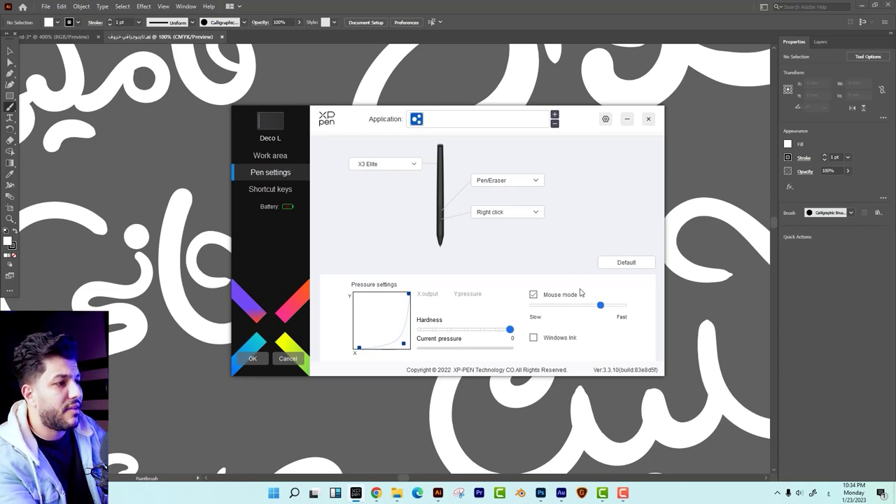
# Test pen strokes without Mouse mode, re-enable it with Windows Ink off, adjust its speed, and close the driver.
pyautogui.click(543, 300)
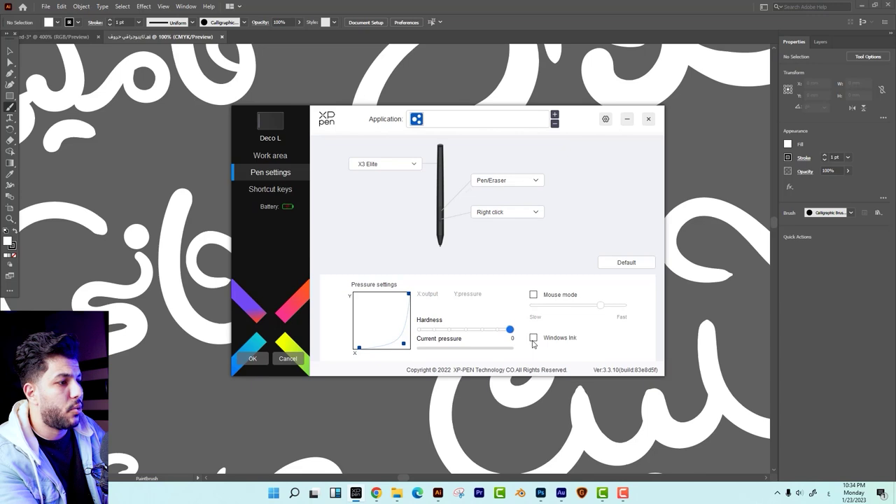
pyautogui.moveTo(189, 148); pyautogui.dragTo(455, 220)
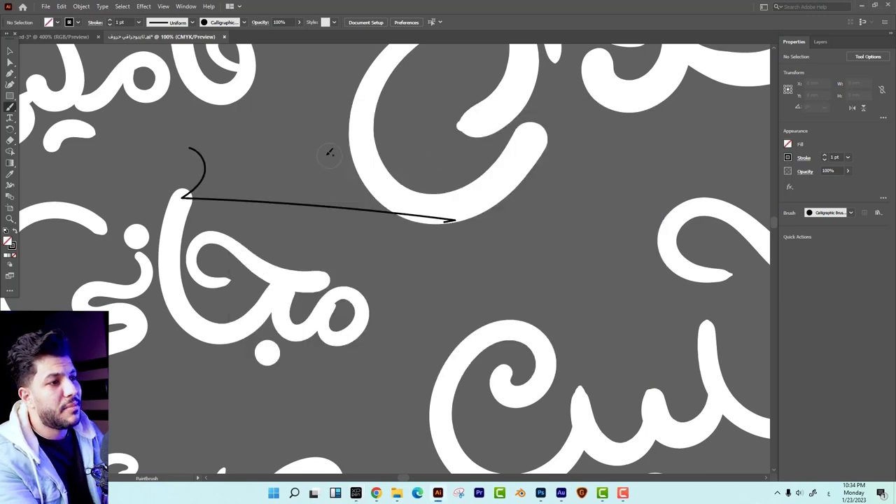
pyautogui.moveTo(308, 149)
pyautogui.mouseDown()
pyautogui.moveTo(301, 193)
pyautogui.moveTo(252, 199)
pyautogui.mouseUp()
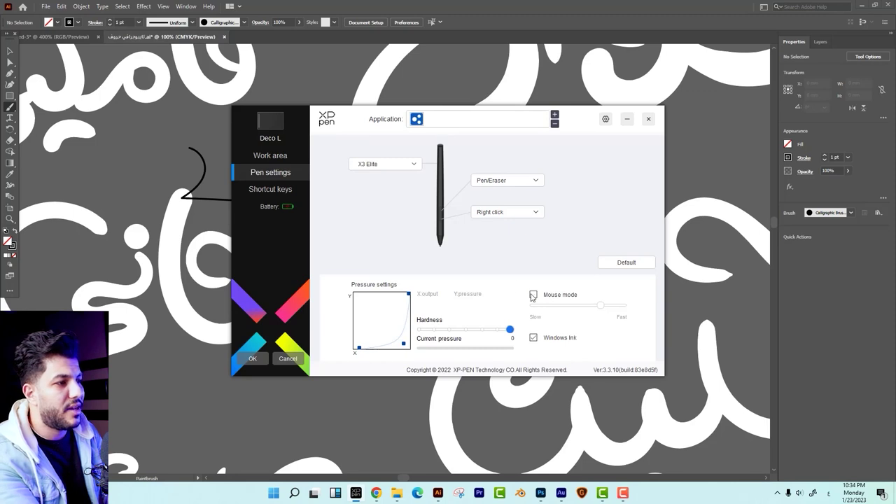
pyautogui.click(535, 296)
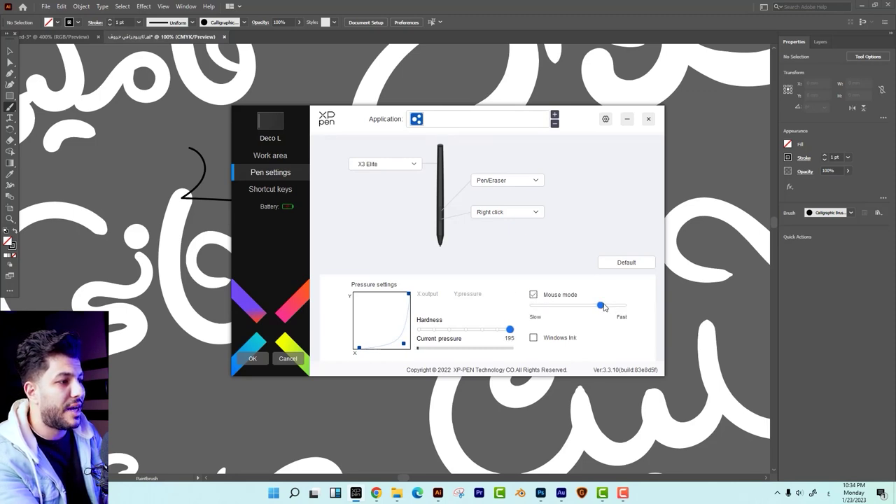
pyautogui.click(624, 306)
pyautogui.moveTo(622, 305); pyautogui.dragTo(600, 305)
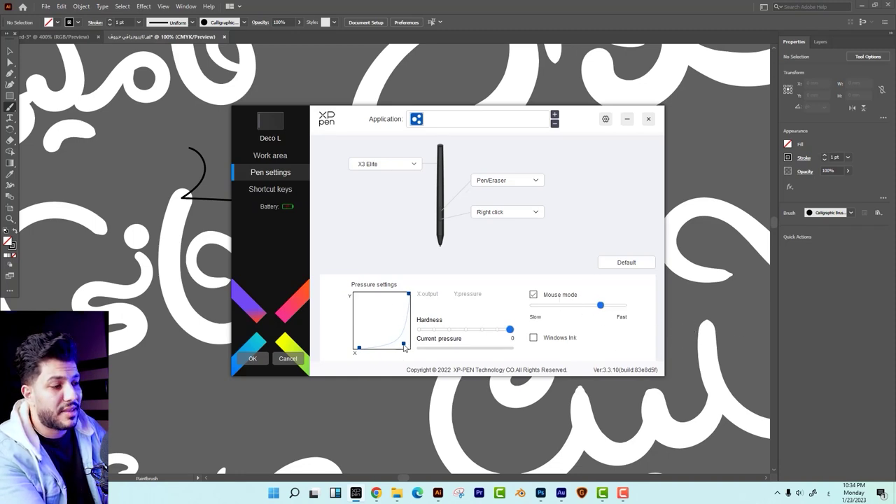
pyautogui.click(56, 37)
pyautogui.hscroll(5, 304, 251)
pyautogui.hscroll(3, 376, 214)
pyautogui.hscroll(2, 282, 230)
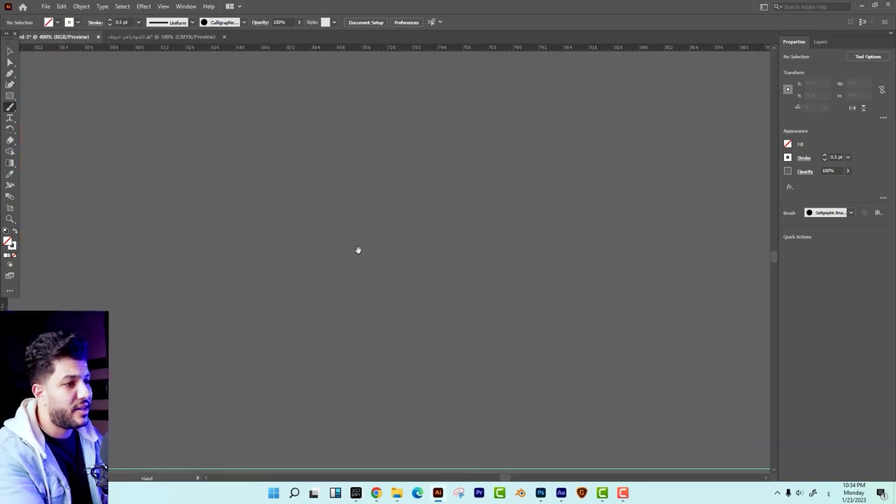
# Adjust the XP-Pen pressure curve point, save it, and paint two white test strokes.
pyautogui.moveTo(404, 344); pyautogui.dragTo(365, 304)
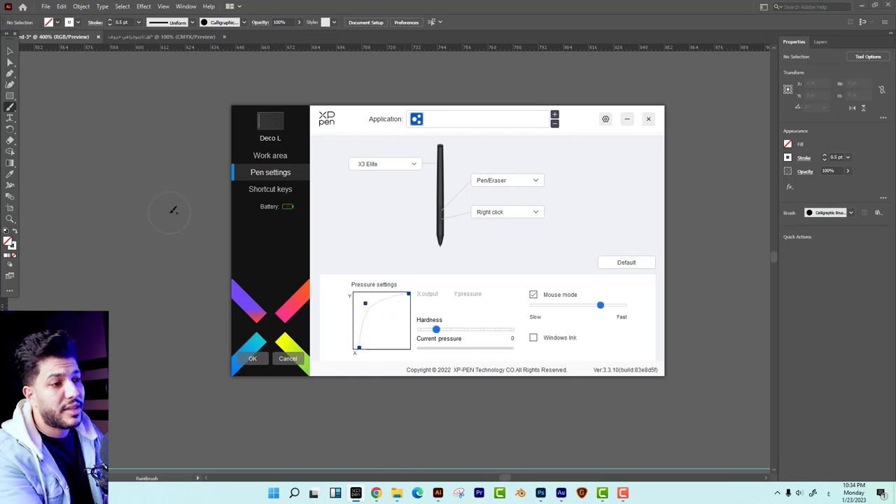
pyautogui.click(253, 358)
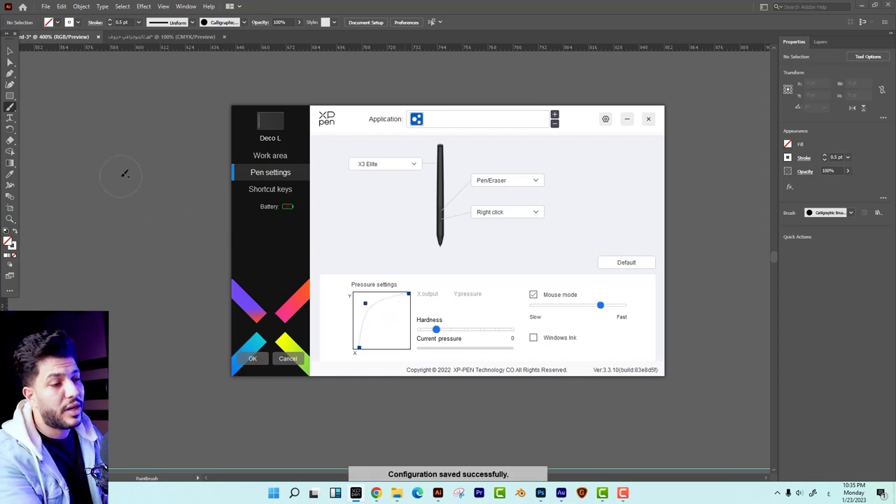
pyautogui.moveTo(134, 202)
pyautogui.mouseDown()
pyautogui.moveTo(220, 210)
pyautogui.moveTo(296, 236)
pyautogui.moveTo(320, 194)
pyautogui.moveTo(320, 226)
pyautogui.mouseUp()
pyautogui.moveTo(400, 232)
pyautogui.mouseDown()
pyautogui.moveTo(396, 245)
pyautogui.moveTo(348, 285)
pyautogui.moveTo(277, 286)
pyautogui.mouseUp()
# Bend the pressure curve further downward, save it, and paint another test stroke.
pyautogui.hotkey('ctrl', 'alt', 'x')
pyautogui.moveTo(366, 306); pyautogui.dragTo(401, 340)
pyautogui.click(252, 359)
pyautogui.moveTo(563, 212)
pyautogui.mouseDown()
pyautogui.moveTo(544, 204)
pyautogui.moveTo(303, 187)
pyautogui.mouseUp()
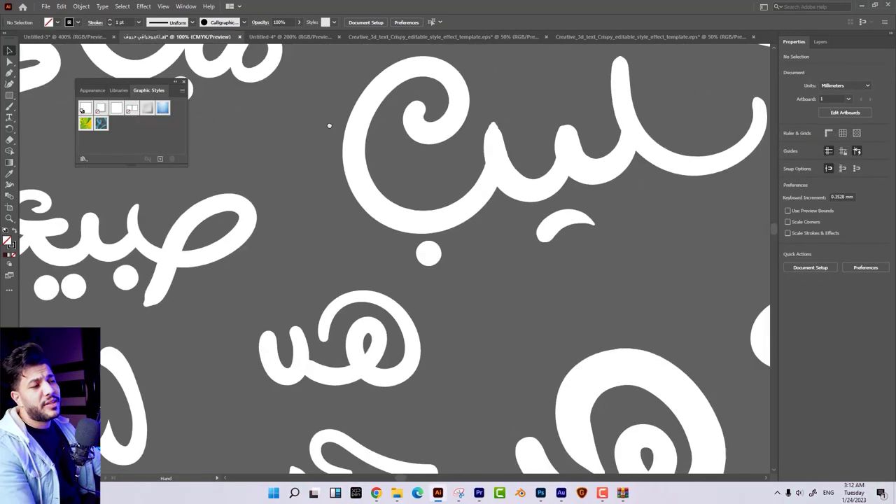
# Pan over the lettering sheet, then switch to the Untitled-4 document with the food poster.
pyautogui.moveTo(279, 49)
pyautogui.mouseDown()
pyautogui.moveTo(191, 238)
pyautogui.moveTo(460, 315)
pyautogui.moveTo(464, 236)
pyautogui.moveTo(392, 376)
pyautogui.mouseUp()
pyautogui.moveTo(335, 215)
pyautogui.mouseDown()
pyautogui.moveTo(359, 240)
pyautogui.moveTo(324, 246)
pyautogui.moveTo(413, 252)
pyautogui.moveTo(469, 277)
pyautogui.mouseUp()
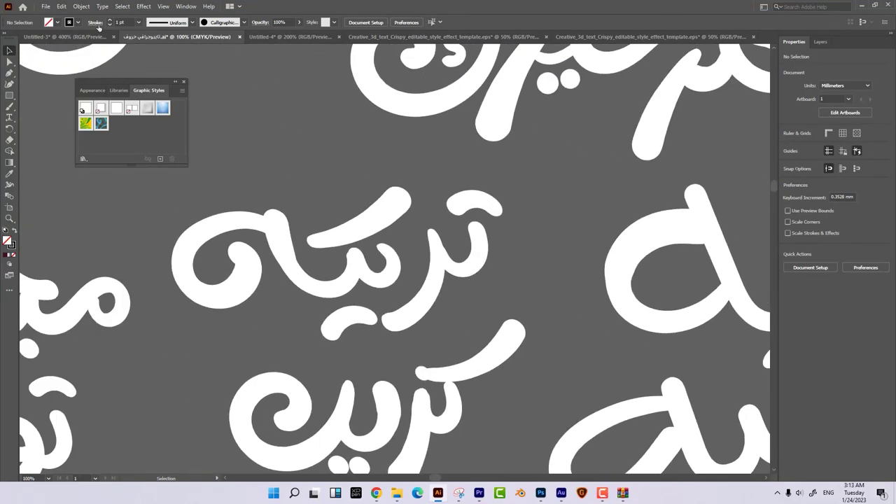
pyautogui.click(290, 36)
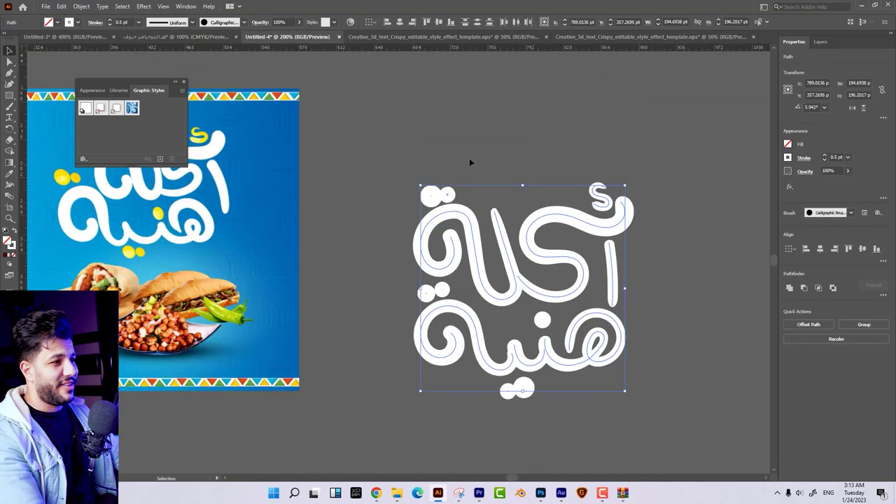